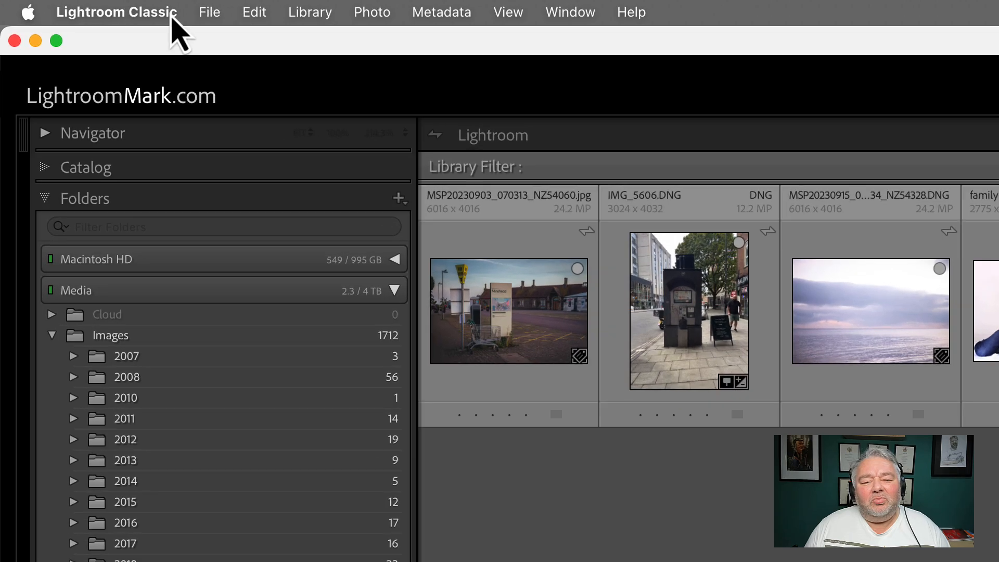
Step: Open Catalog Settings and reveal the catalog's folder in Finder, then close both windows
{"action": "left_click", "coordinate": [156, 15]}
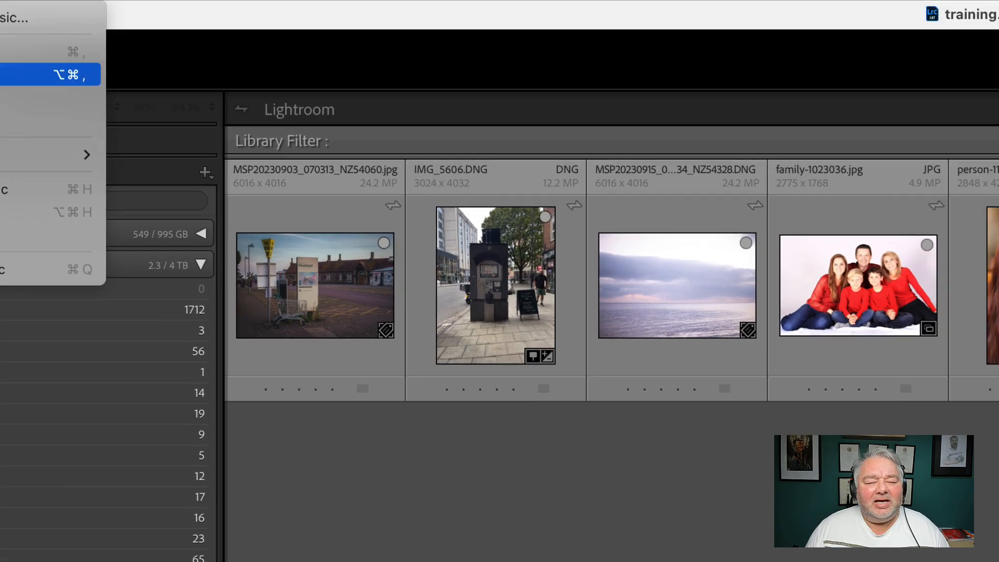
{"action": "left_click", "coordinate": [155, 104]}
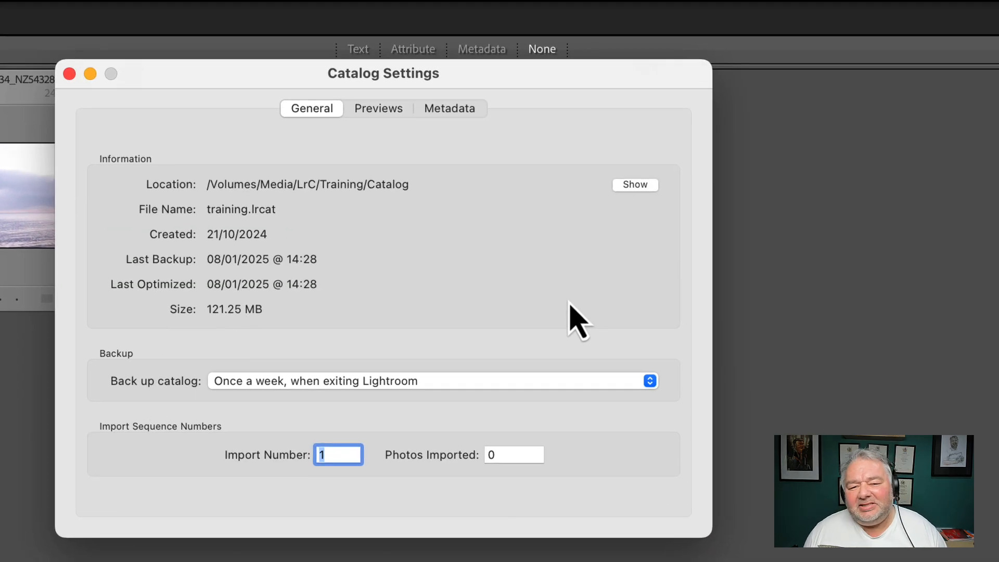
{"action": "left_click", "coordinate": [636, 185]}
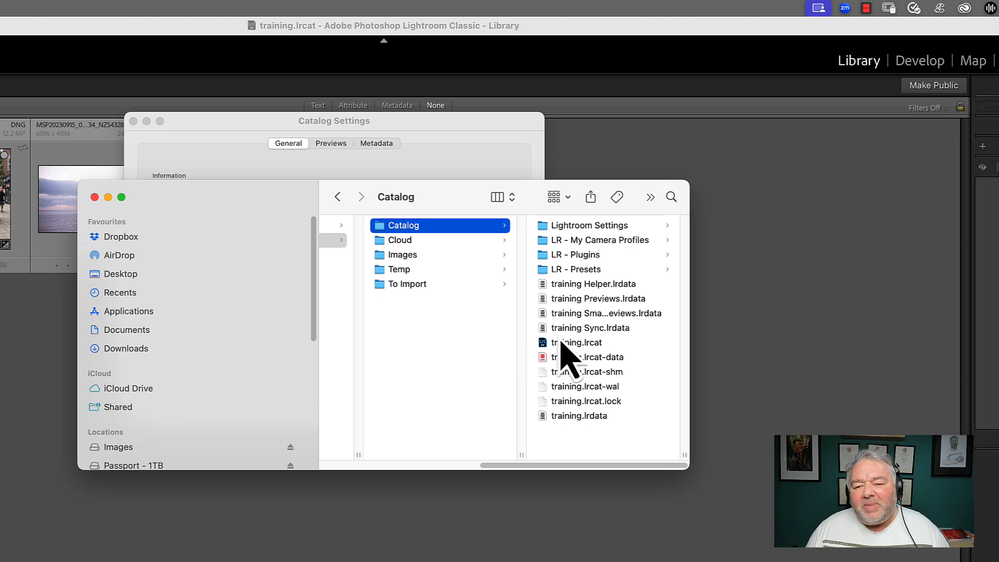
{"action": "left_click", "coordinate": [95, 198]}
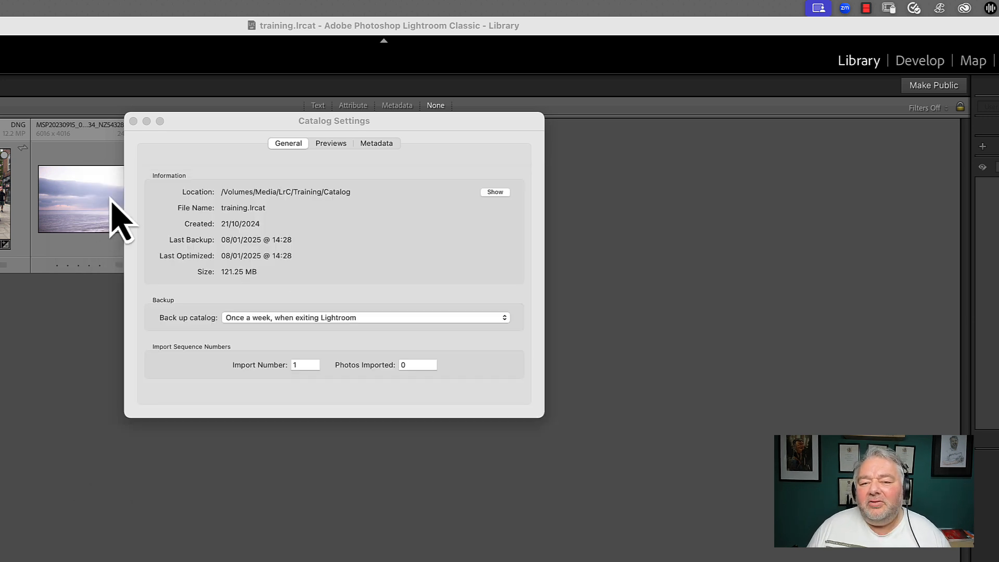
{"action": "left_click", "coordinate": [222, 151]}
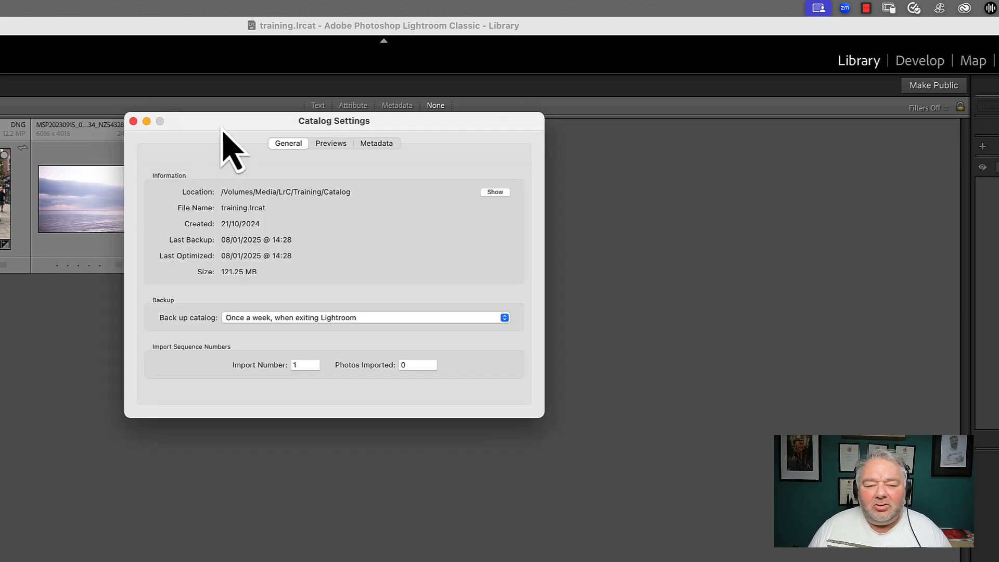
{"action": "left_click", "coordinate": [133, 121]}
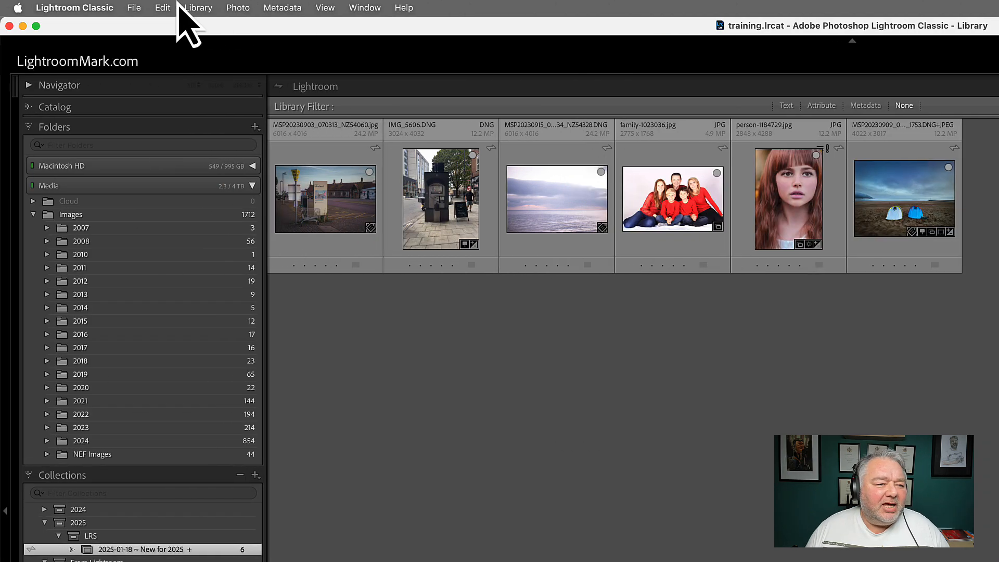
{"action": "left_click", "coordinate": [117, 7]}
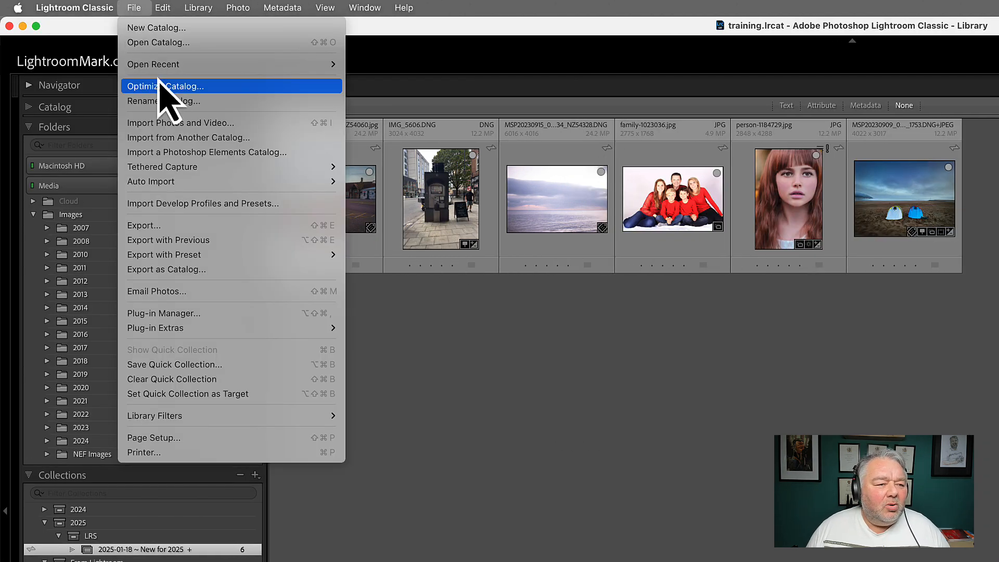
{"action": "left_click", "coordinate": [165, 101]}
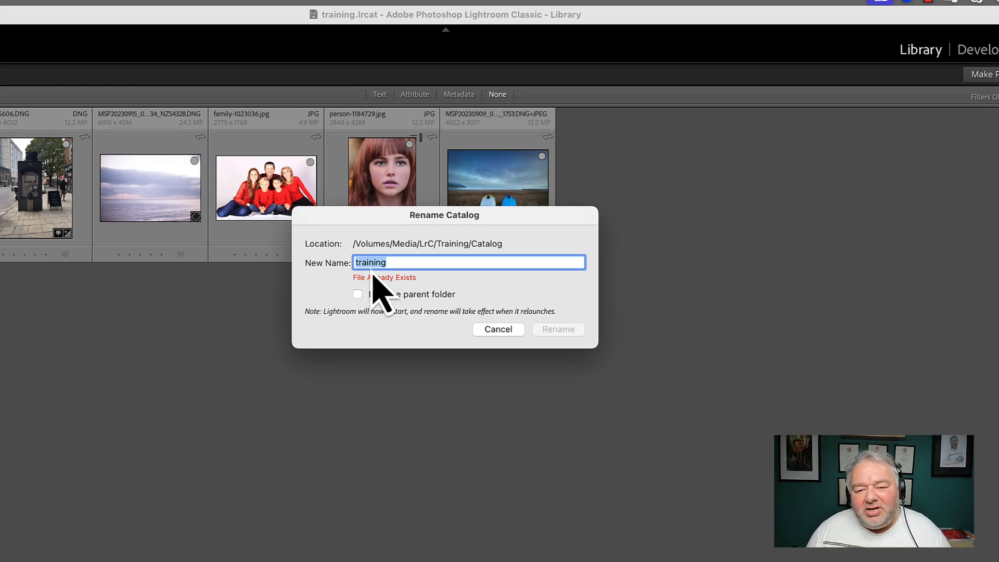
{"action": "left_click", "coordinate": [409, 262]}
{"action": "left_click_drag", "start_coordinate": [432, 261], "coordinate": [333, 262]}
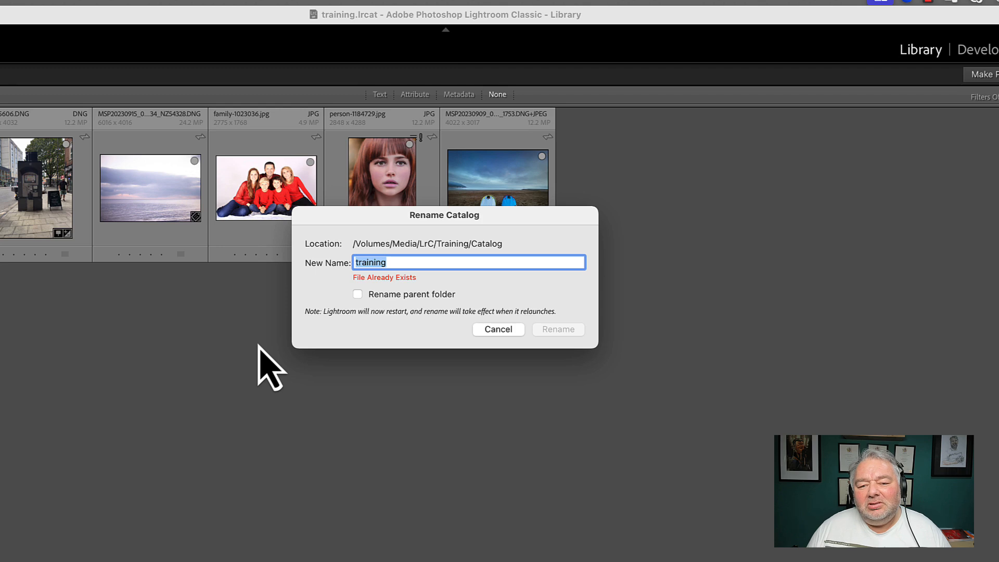
{"action": "left_click", "coordinate": [399, 260]}
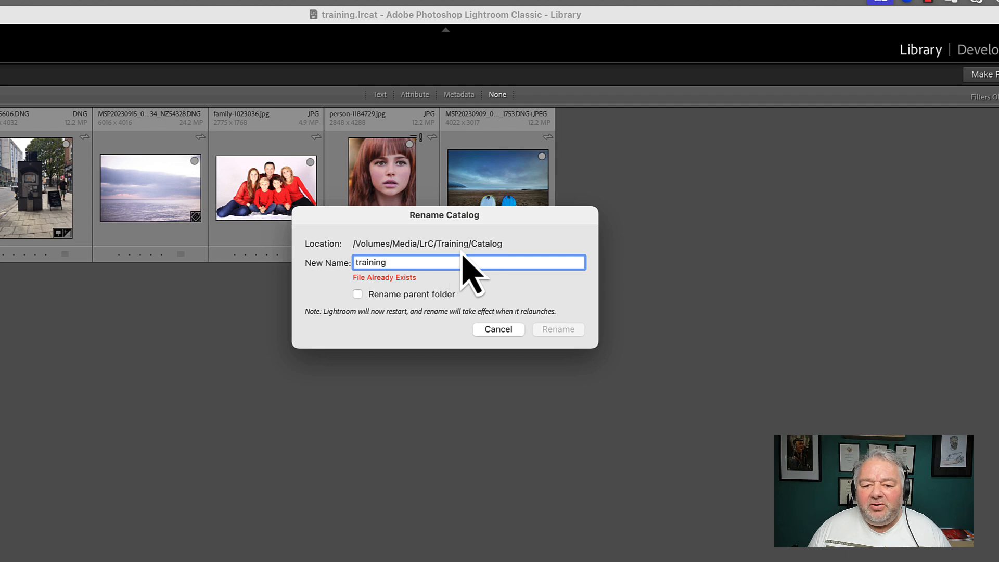
{"action": "left_click", "coordinate": [500, 330]}
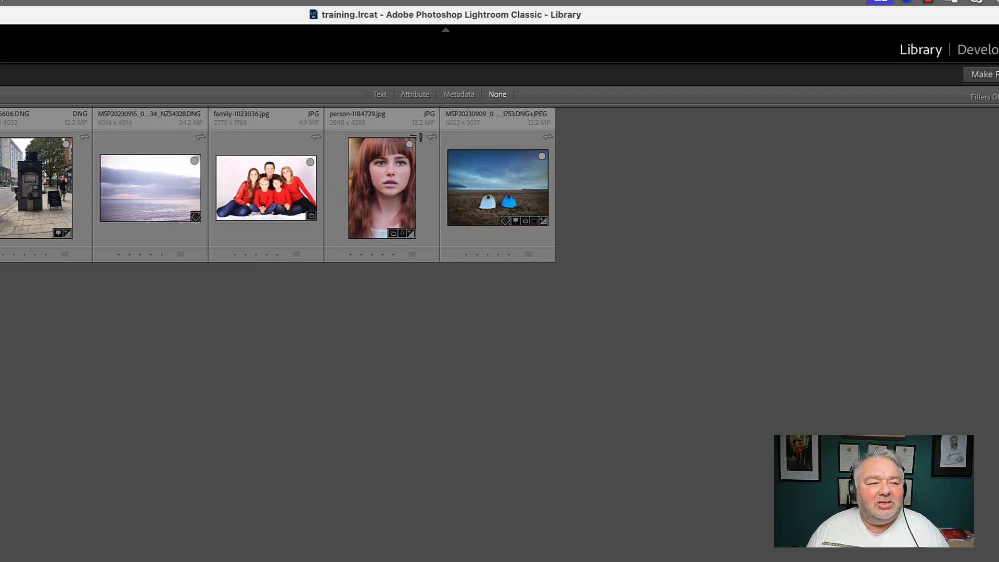
{"action": "left_click", "coordinate": [44, 4]}
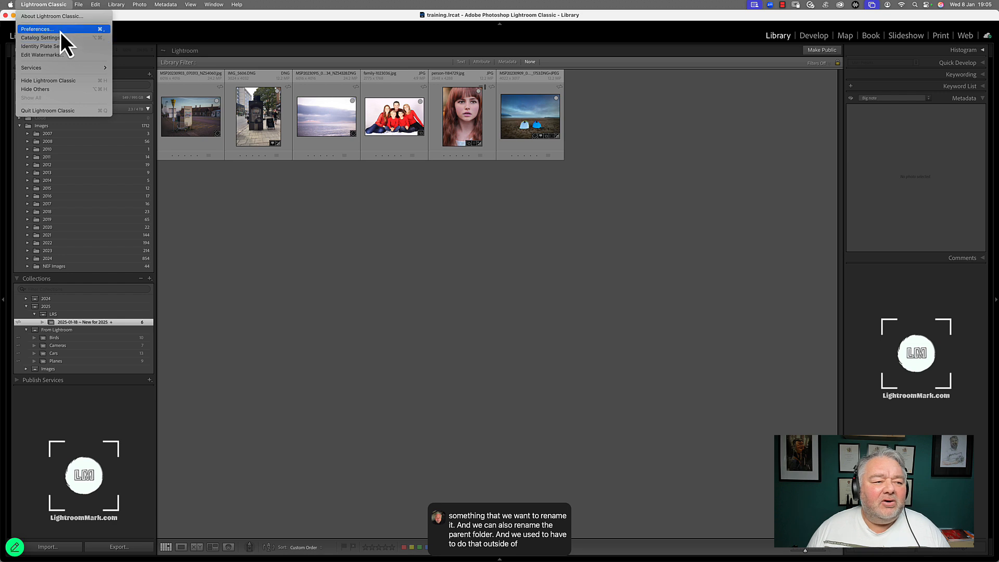
{"action": "left_click", "coordinate": [60, 30]}
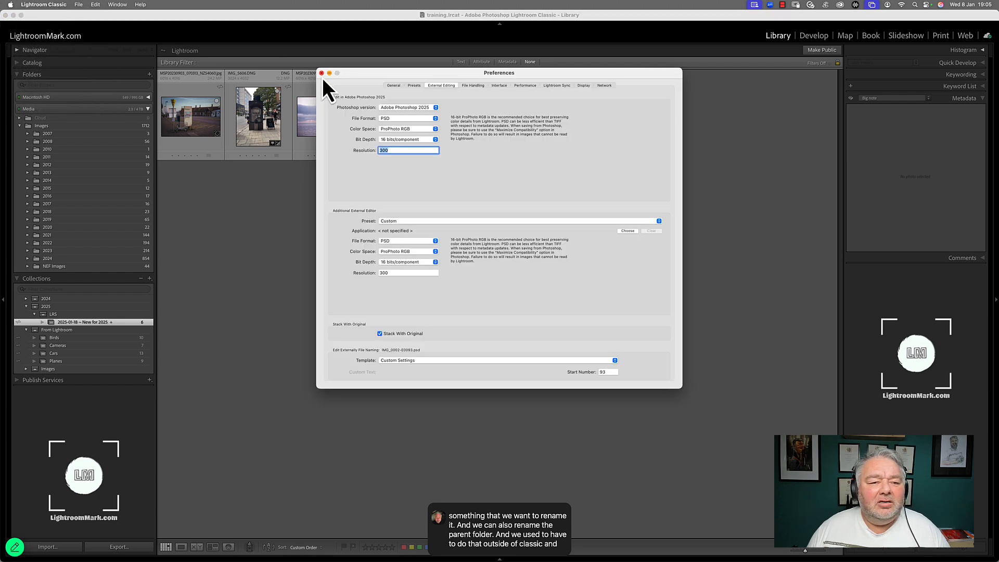
{"action": "left_click", "coordinate": [321, 73]}
Step: Reveal the catalog folder in Finder from Catalog Settings and open its context menu to show the rename option
{"action": "left_click", "coordinate": [64, 4]}
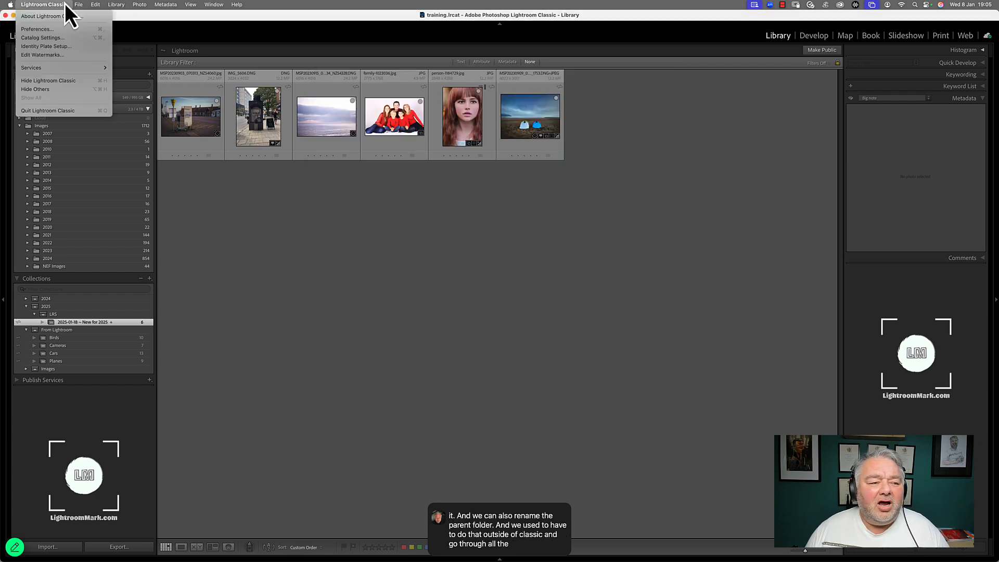
{"action": "left_click", "coordinate": [73, 37]}
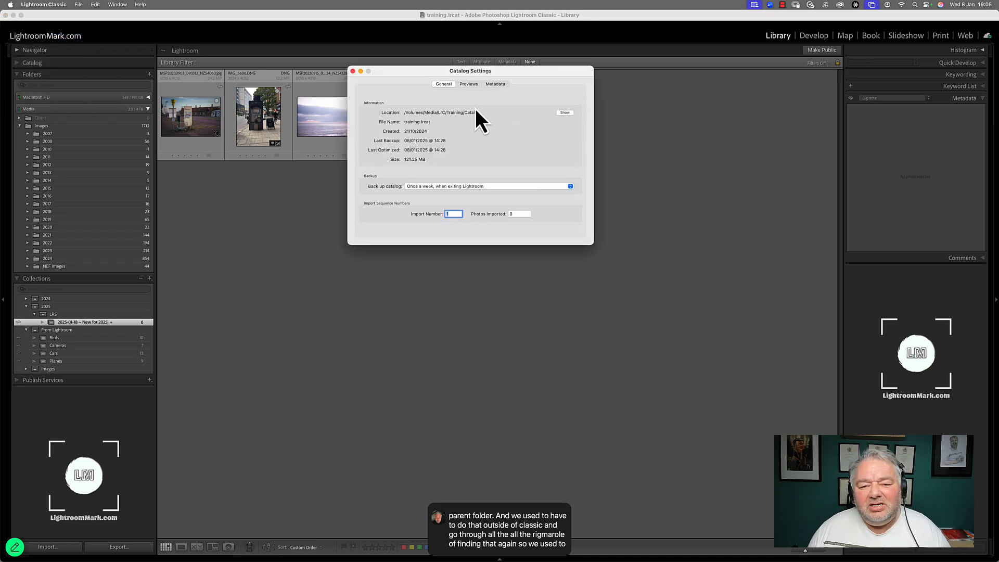
{"action": "left_click", "coordinate": [570, 114]}
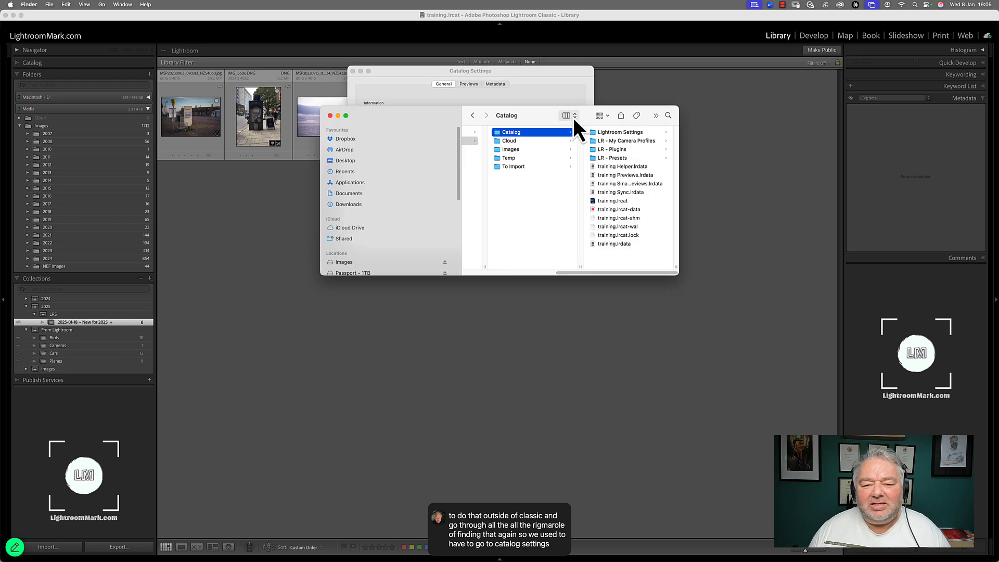
{"action": "right_click", "coordinate": [508, 132]}
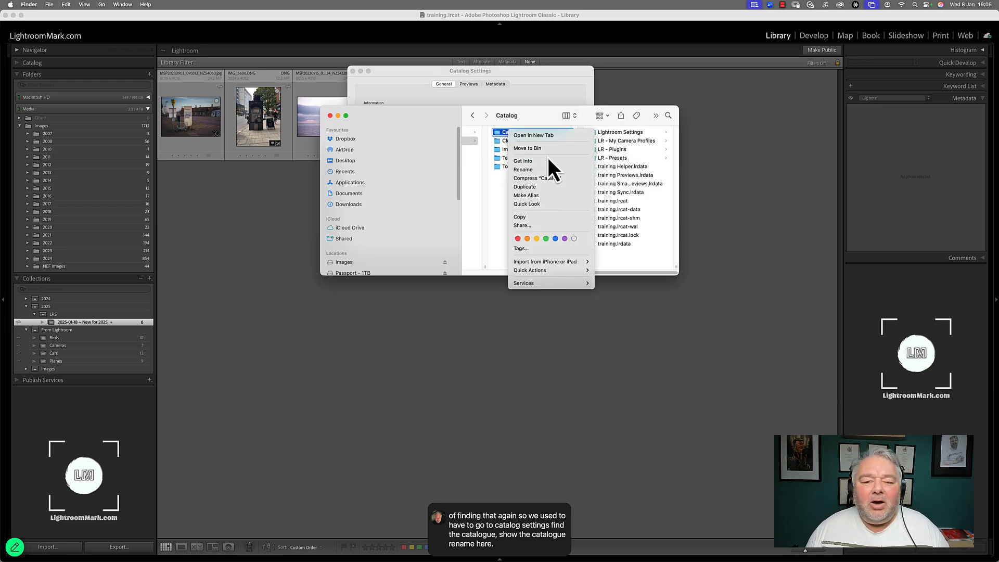
{"action": "left_click", "coordinate": [626, 204]}
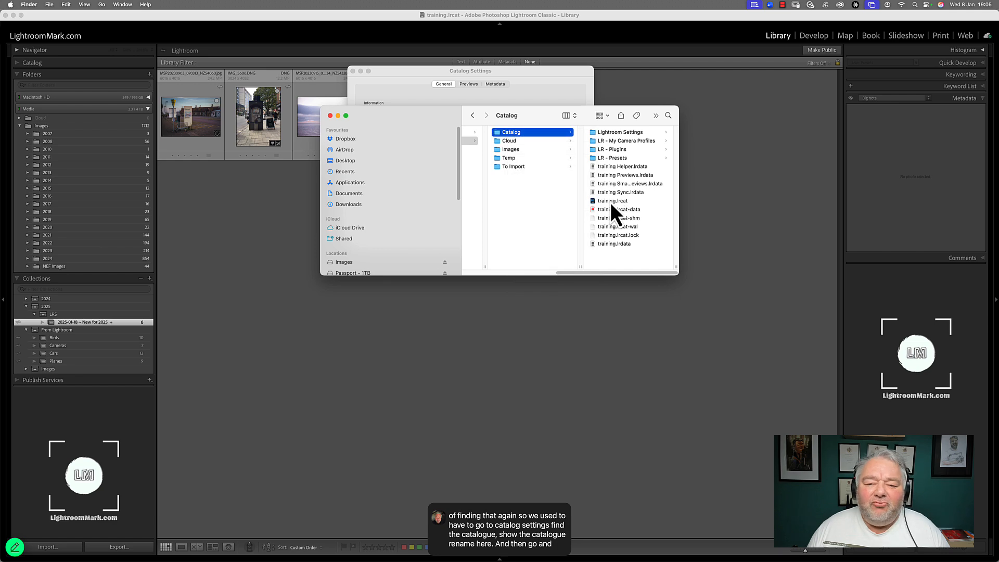
{"action": "left_click", "coordinate": [330, 116]}
{"action": "left_click", "coordinate": [354, 71]}
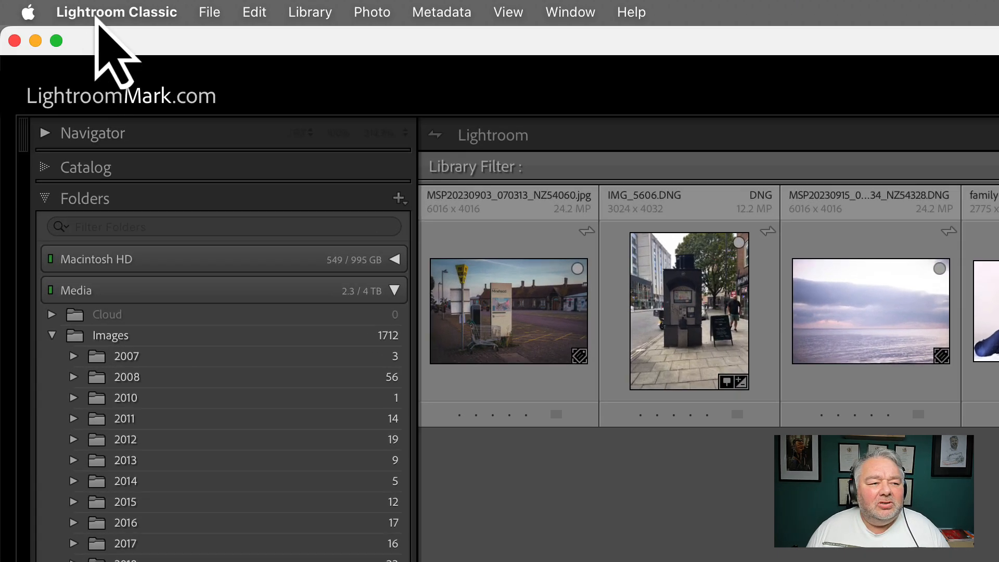
Step: Open Rename Catalog and toggle the Rename parent folder option on and off
{"action": "left_click", "coordinate": [96, 13]}
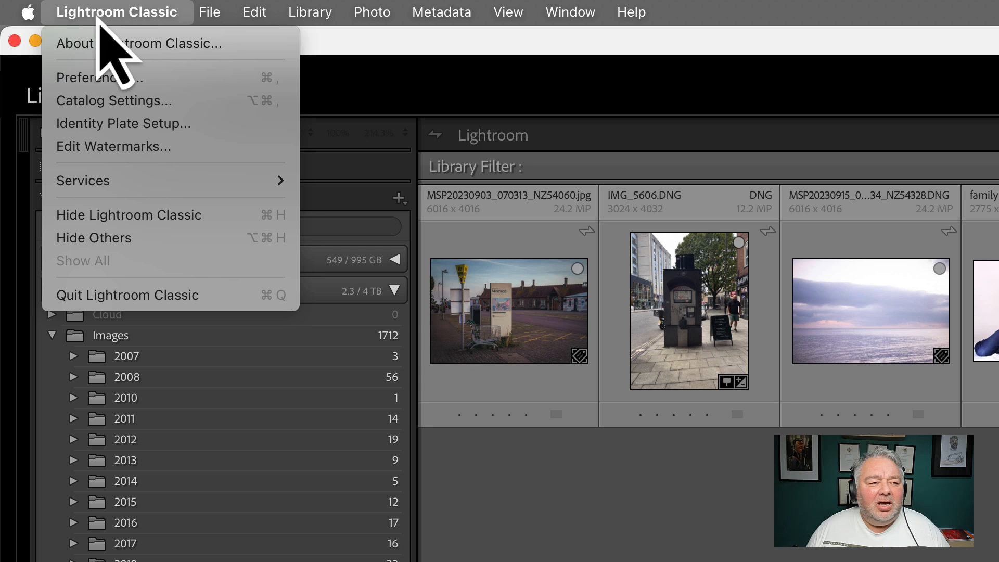
{"action": "mouse_move", "coordinate": [207, 14]}
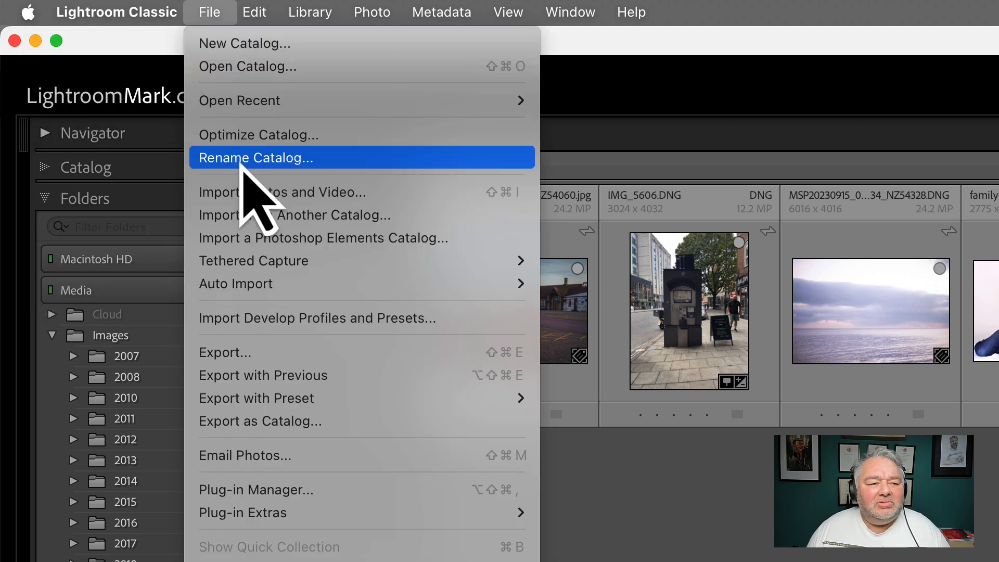
{"action": "left_click", "coordinate": [262, 161]}
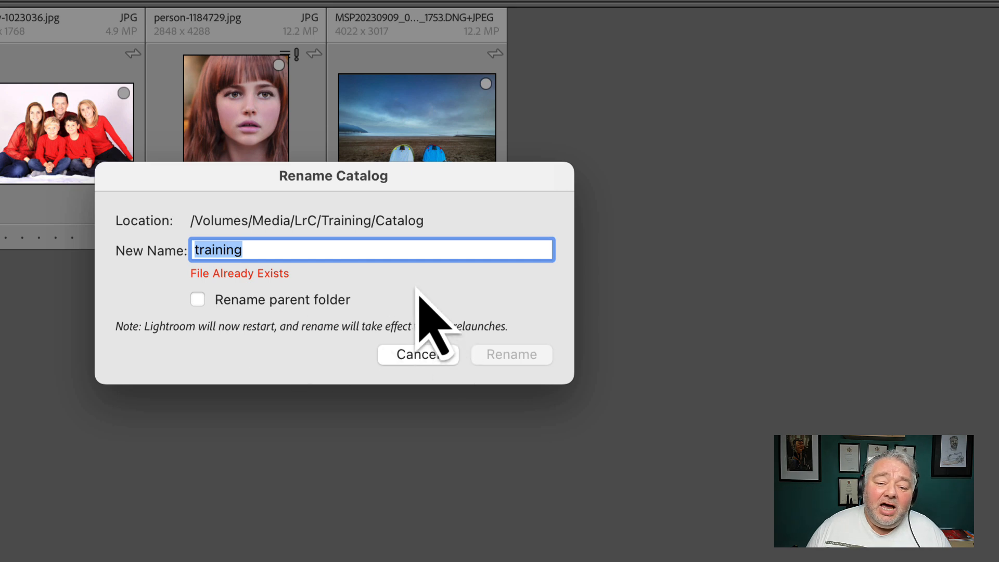
{"action": "left_click", "coordinate": [259, 306]}
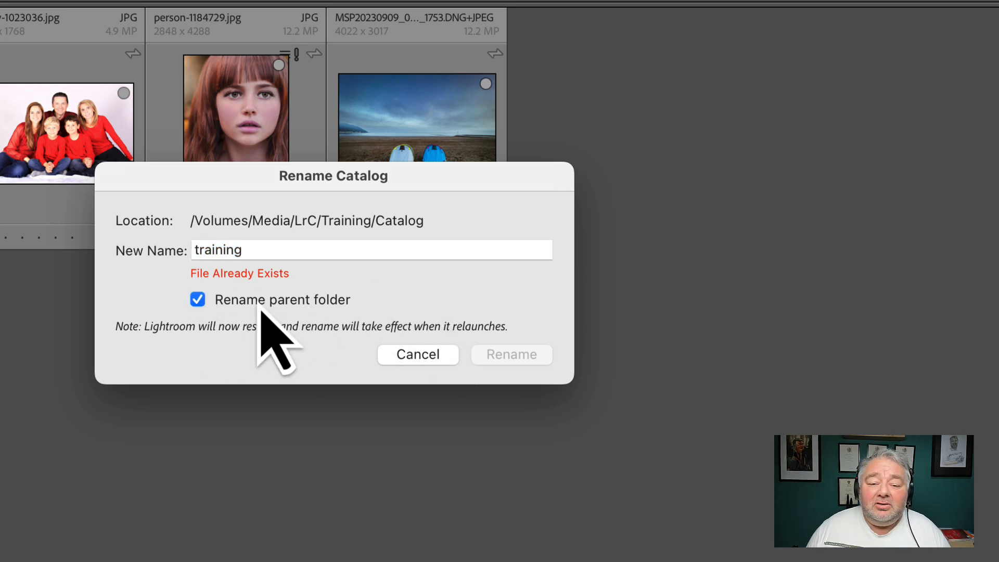
{"action": "left_click", "coordinate": [270, 305]}
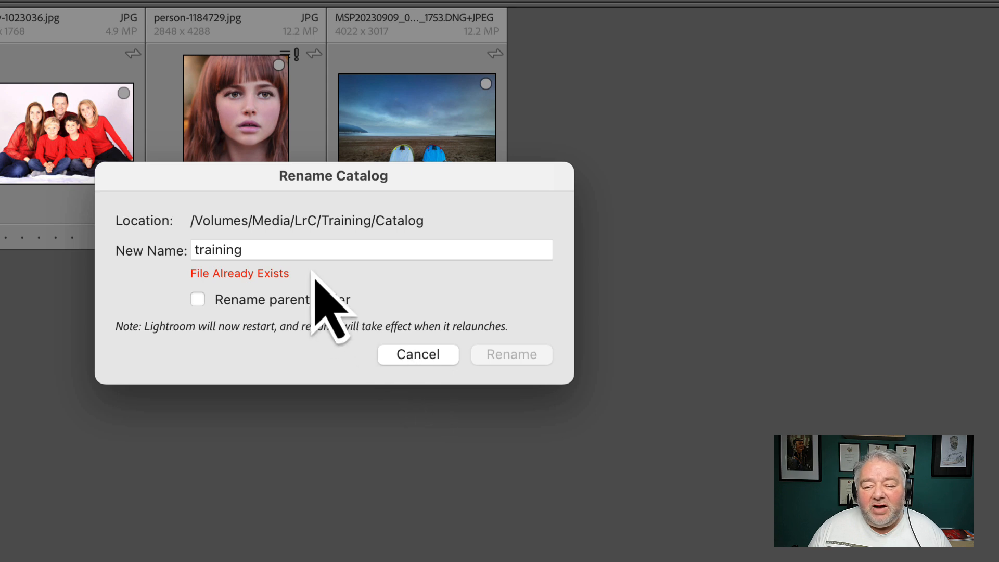
Step: Try renaming the catalog to training v13-1, restore the name to training, and cancel the rename
{"action": "double_click", "coordinate": [303, 252]}
{"action": "left_click", "coordinate": [304, 252]}
{"action": "type", "text": "v"}
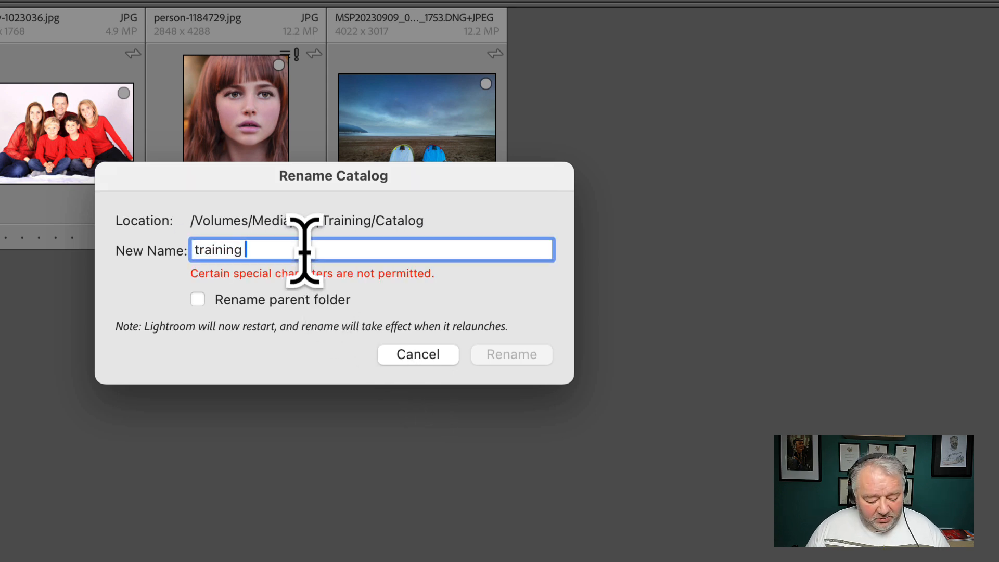
{"action": "type", "text": "13-"}
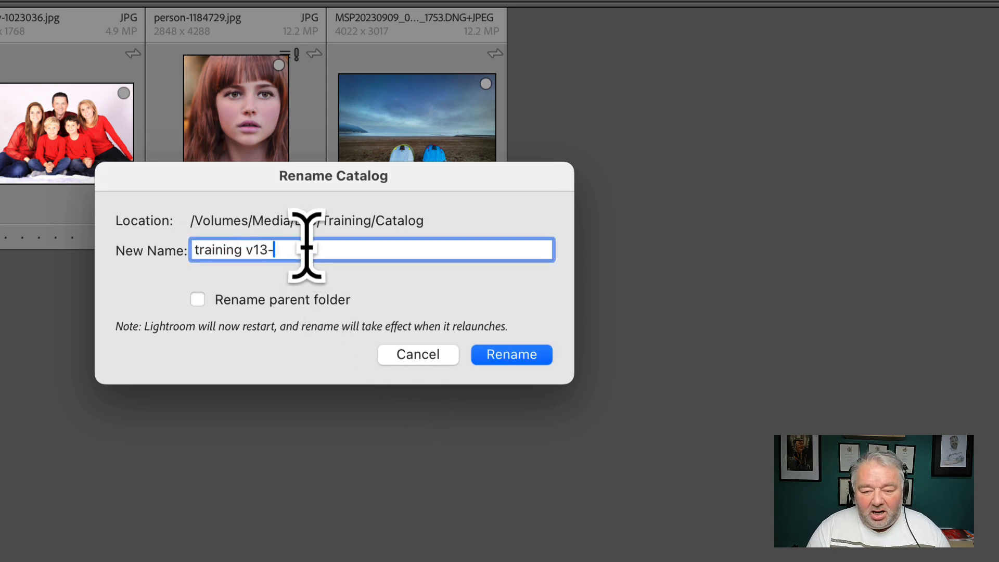
{"action": "type", "text": "1"}
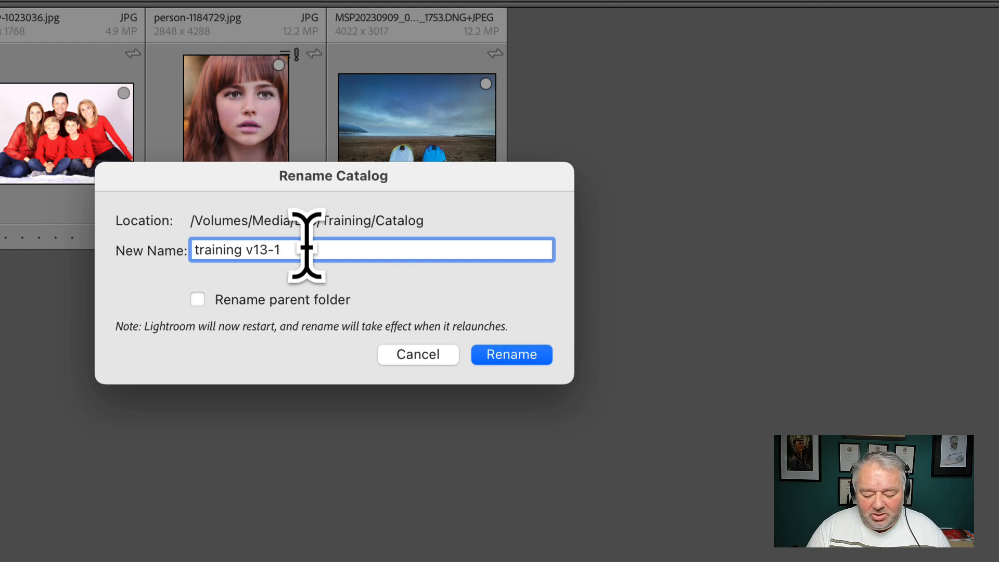
{"action": "key", "text": "BackSpace"}
{"action": "type", "text": "2"}
{"action": "key", "text": "BackSpace"}
{"action": "key", "text": "BackSpace"}
{"action": "key", "text": "BackSpace"}
{"action": "key", "text": "BackSpace"}
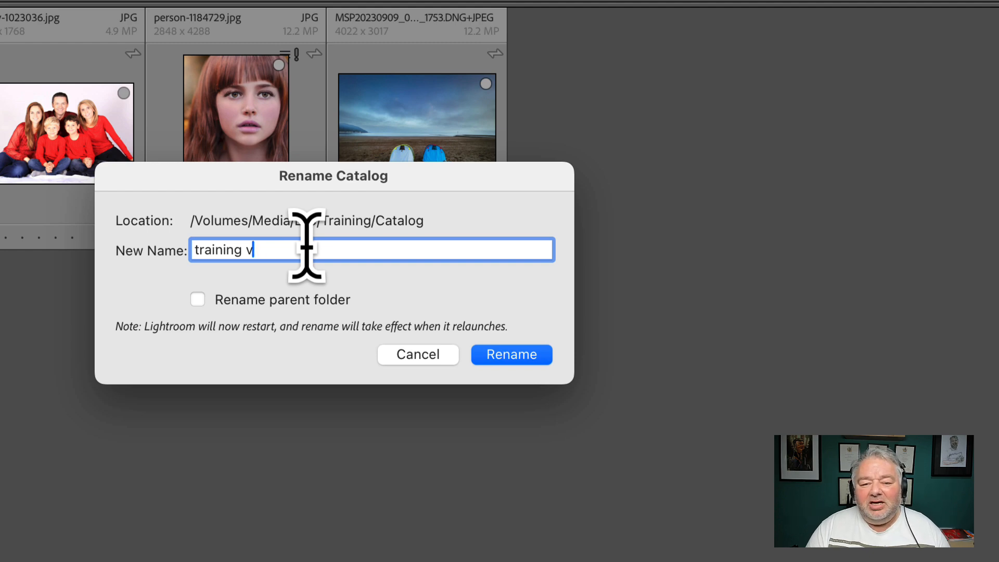
{"action": "key", "text": "BackSpace"}
{"action": "key", "text": "BackSpace"}
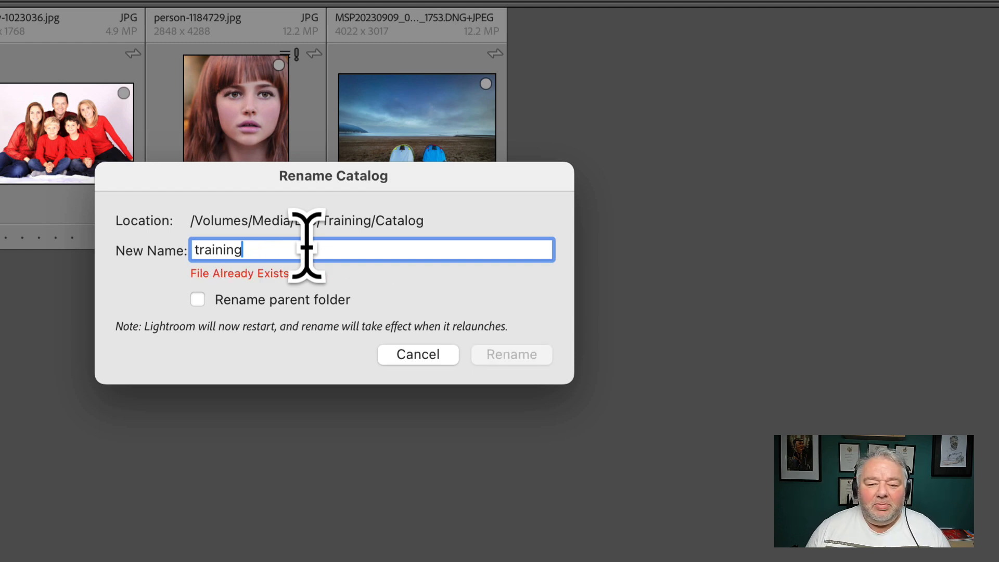
{"action": "left_click", "coordinate": [400, 359]}
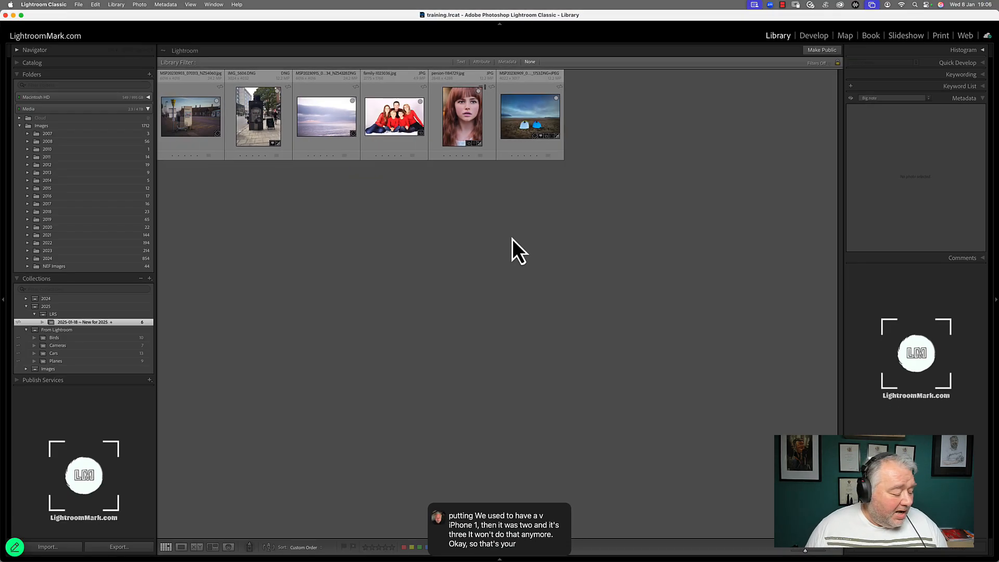
Step: Open the Minehead car-park photo in the Develop module and send it to Edit in Adobe Photoshop 2025
{"action": "double_click", "coordinate": [188, 127]}
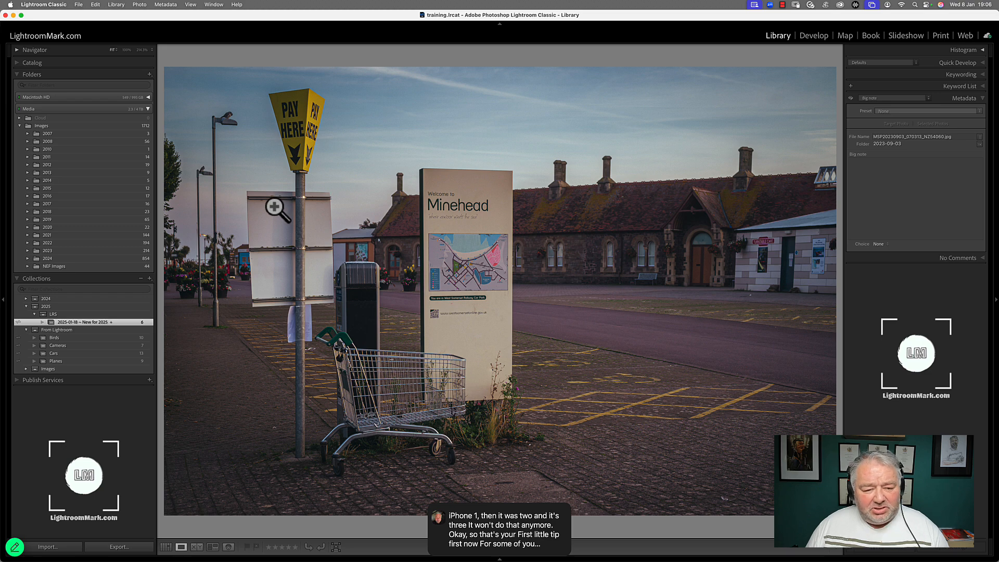
{"action": "key", "text": "d"}
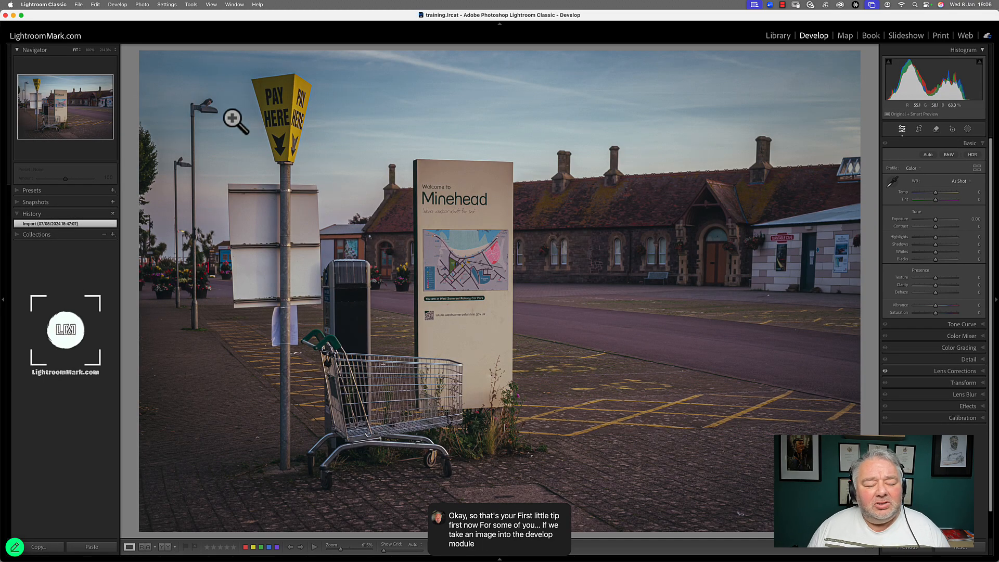
{"action": "right_click", "coordinate": [264, 126]}
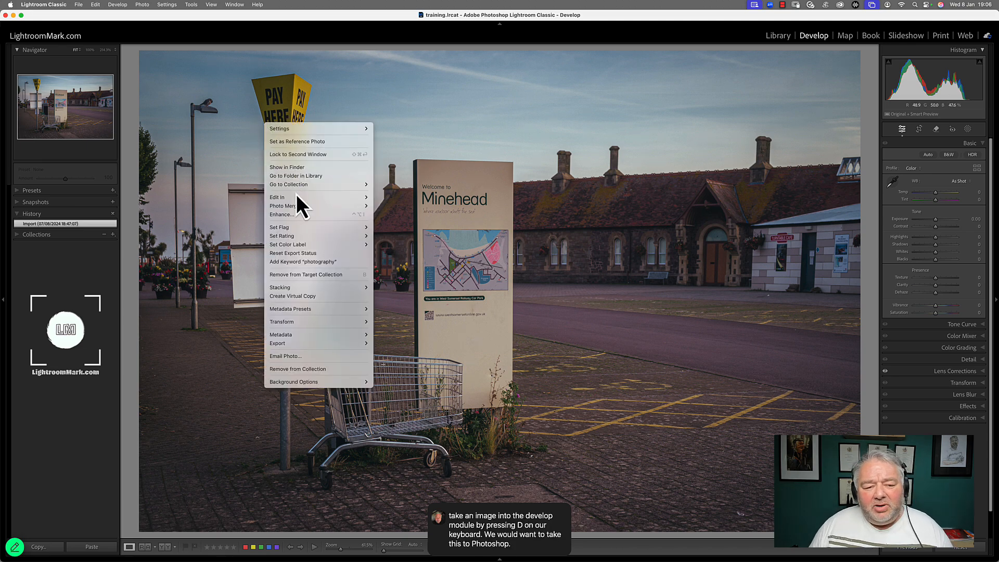
{"action": "mouse_move", "coordinate": [298, 197]}
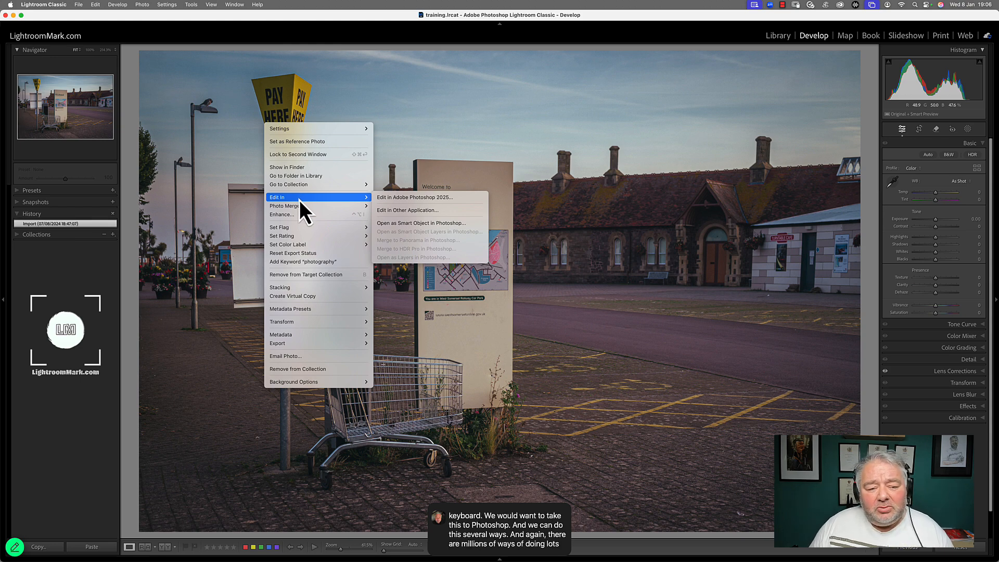
{"action": "left_click", "coordinate": [410, 198]}
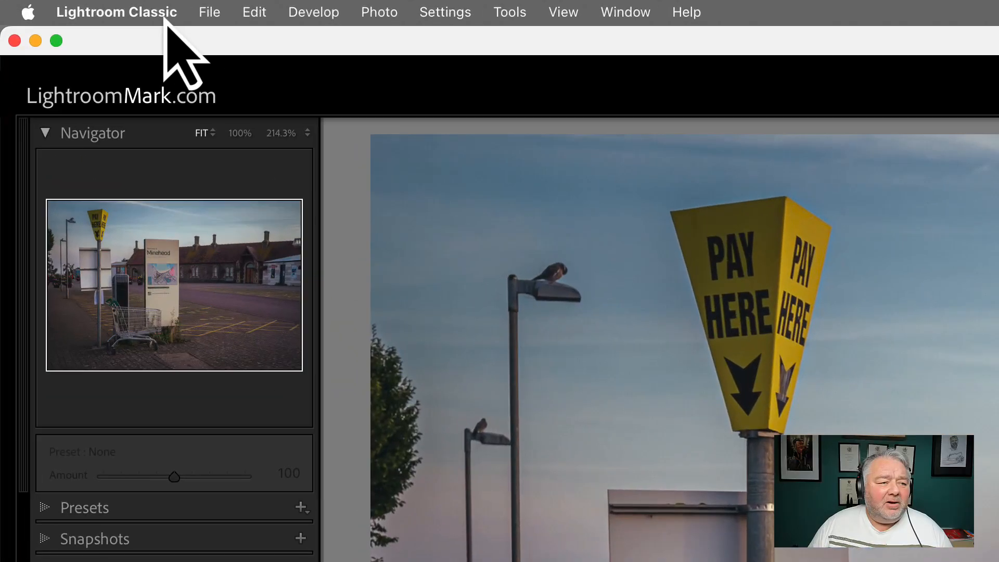
Step: Open Preferences at External Editing and review the Photoshop version choices, keeping Adobe Photoshop 2025
{"action": "left_click", "coordinate": [200, 13]}
{"action": "mouse_move", "coordinate": [172, 13]}
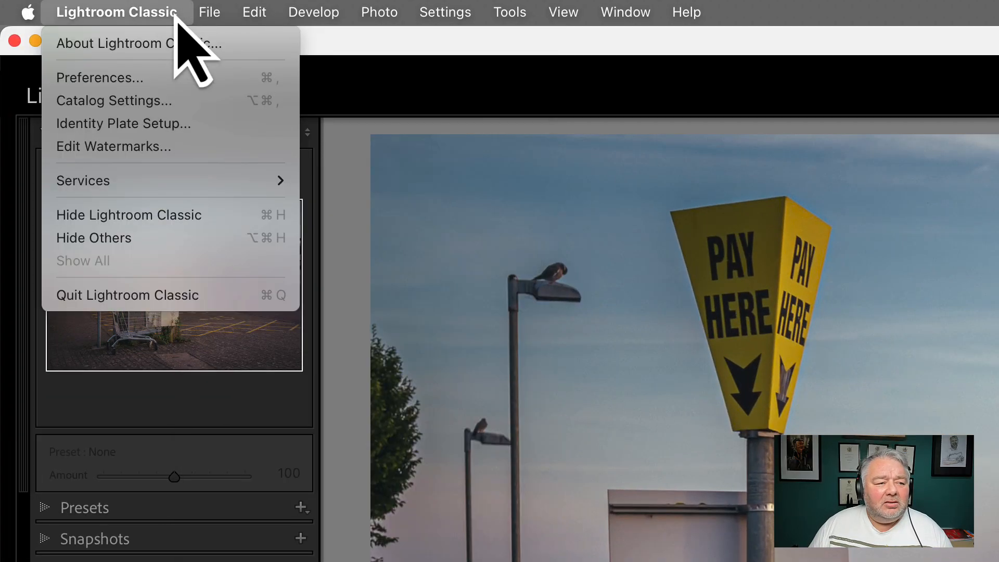
{"action": "left_click", "coordinate": [173, 98]}
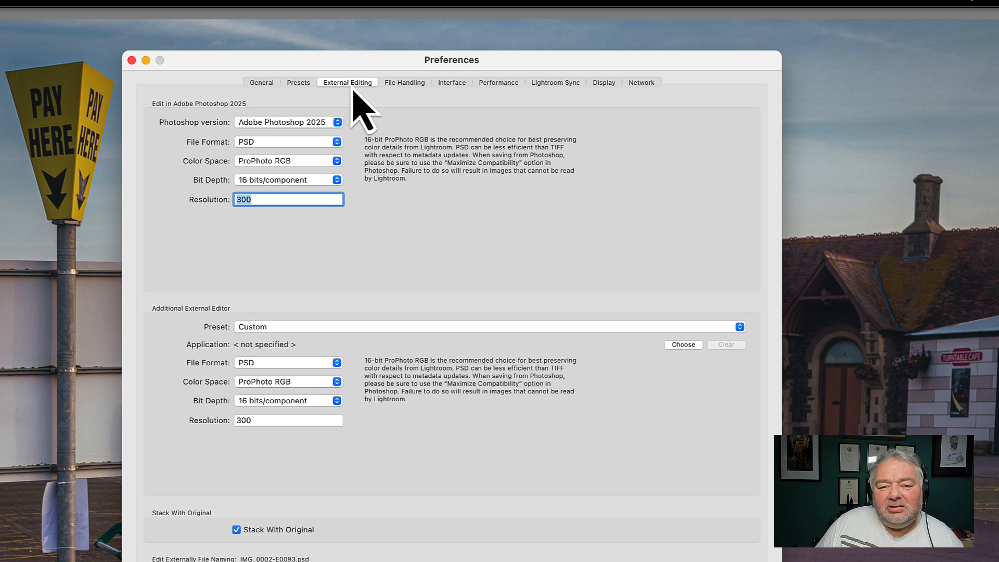
{"action": "left_click", "coordinate": [315, 123]}
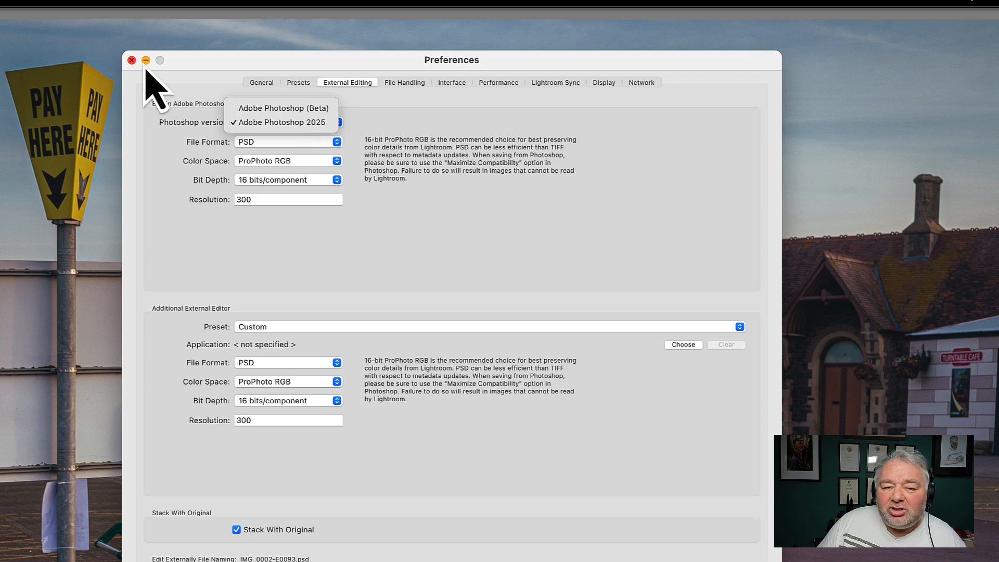
{"action": "left_click", "coordinate": [306, 123]}
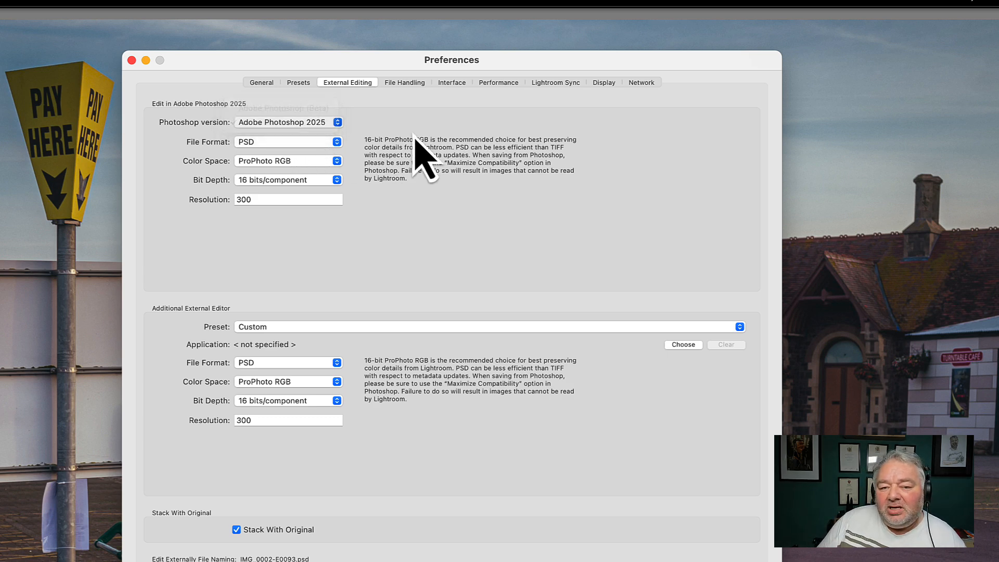
{"action": "left_click", "coordinate": [323, 125]}
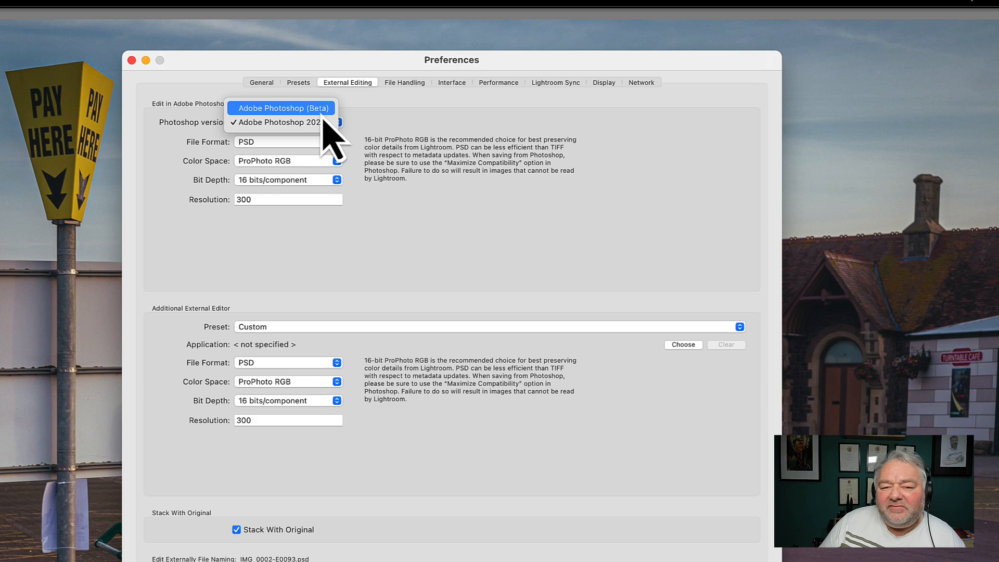
{"action": "left_click", "coordinate": [388, 119]}
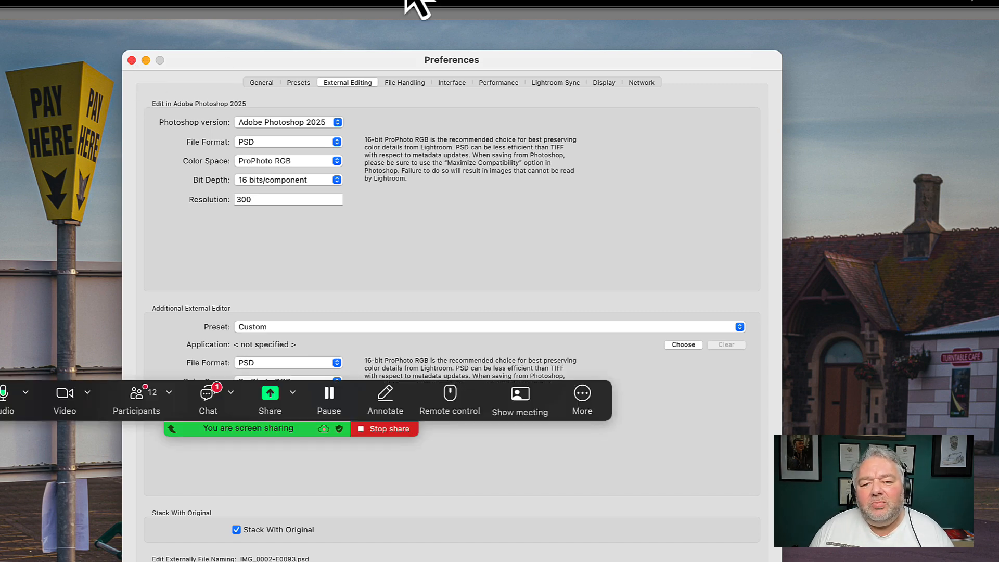
{"action": "left_click", "coordinate": [593, 409]}
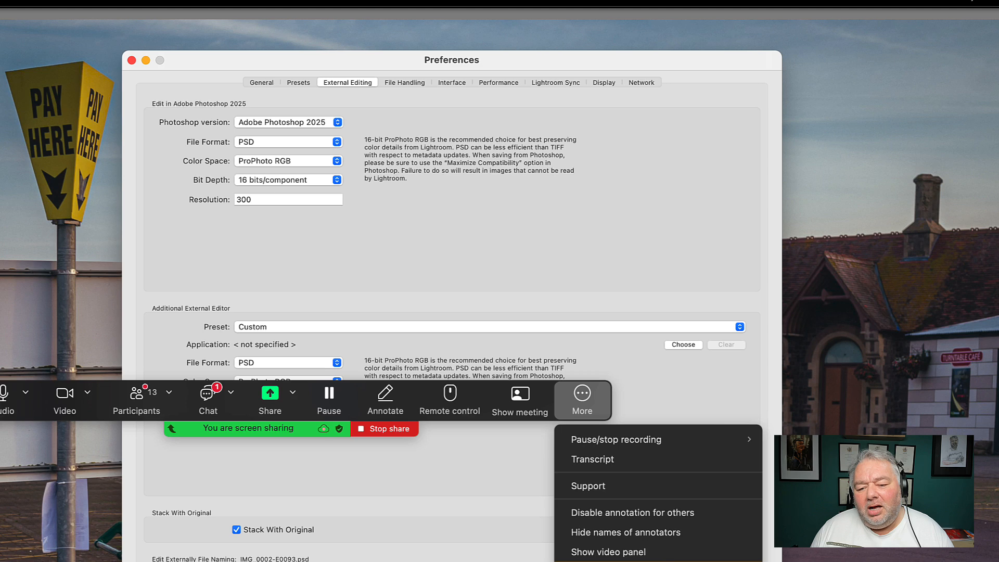
{"action": "left_click", "coordinate": [618, 560]}
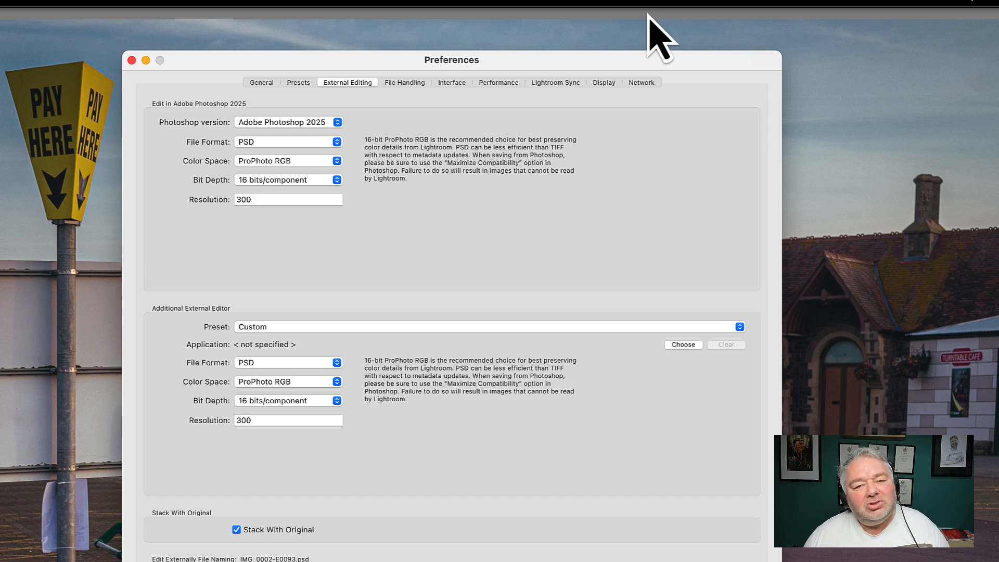
Step: Reselect Adobe Photoshop 2025 as the Photoshop version for external editing and close Preferences
{"action": "left_click", "coordinate": [311, 124]}
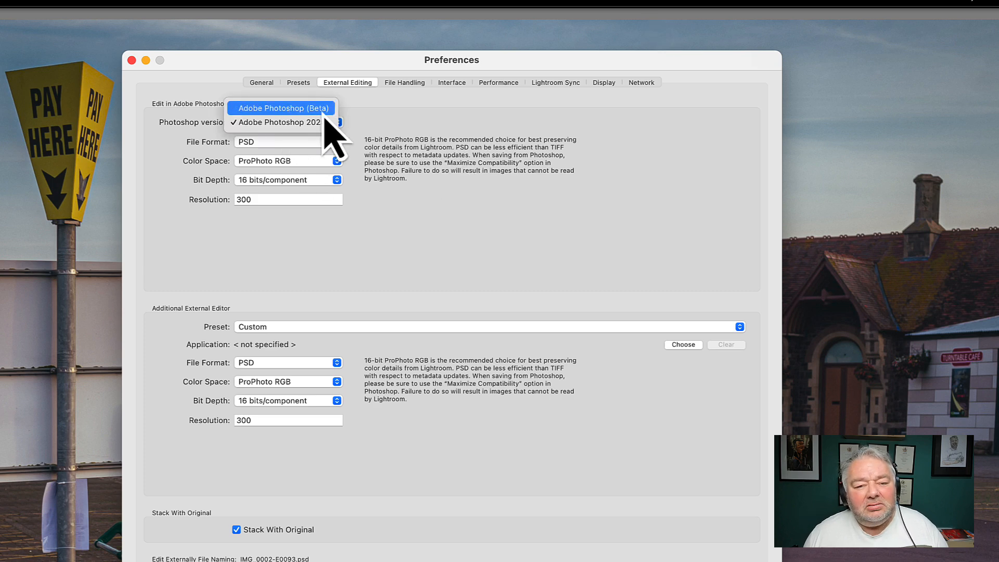
{"action": "left_click", "coordinate": [317, 122]}
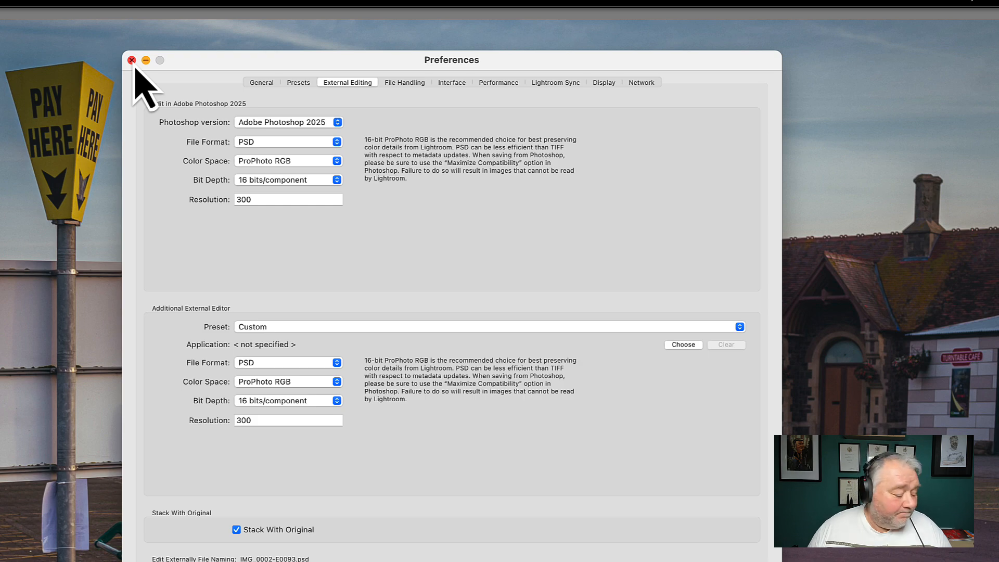
{"action": "left_click", "coordinate": [132, 60]}
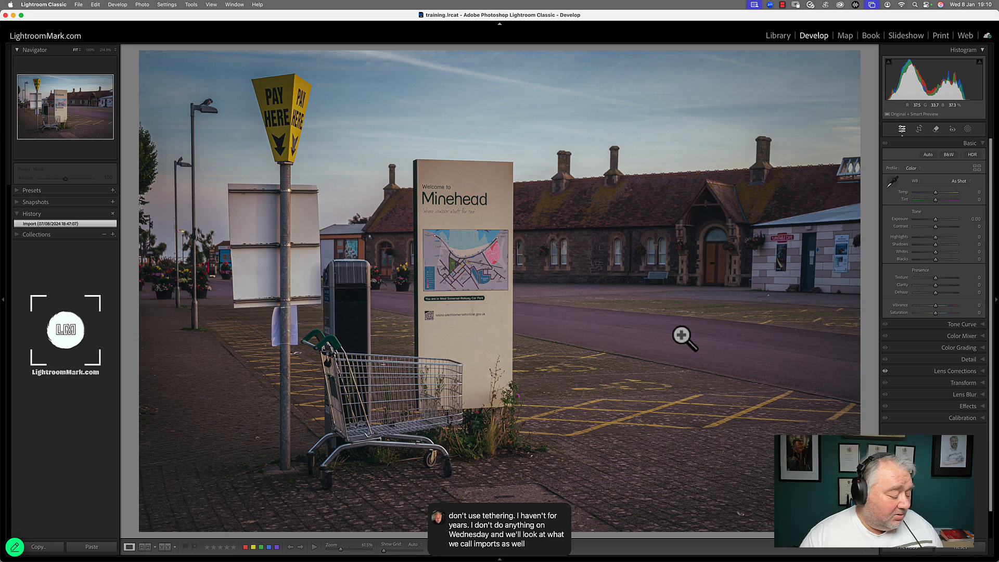
Step: Open the Export One File dialog and expand Content Credentials (Early Access) while collapsing most other sections
{"action": "left_click", "coordinate": [79, 5]}
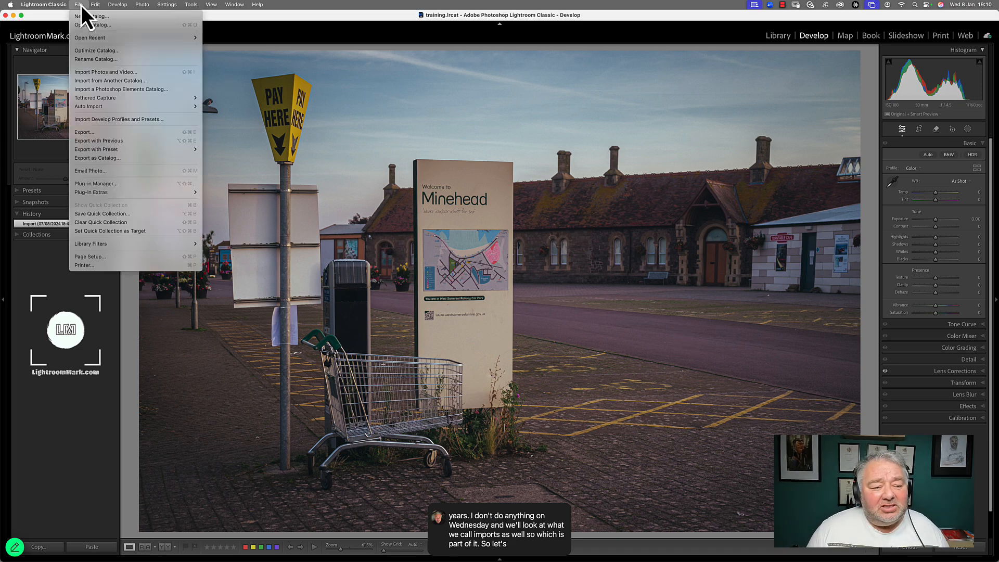
{"action": "left_click", "coordinate": [99, 132]}
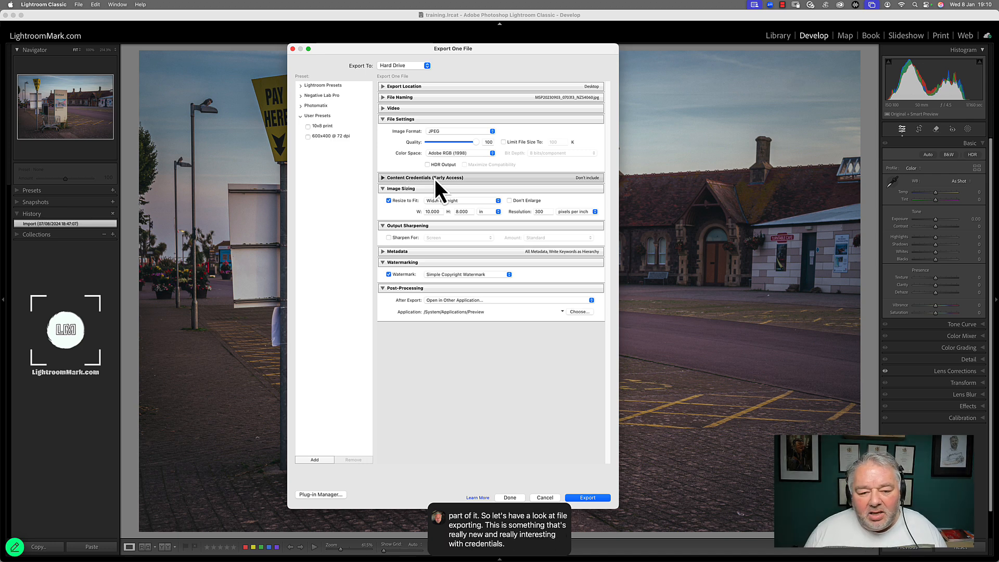
{"action": "left_click", "coordinate": [383, 253]}
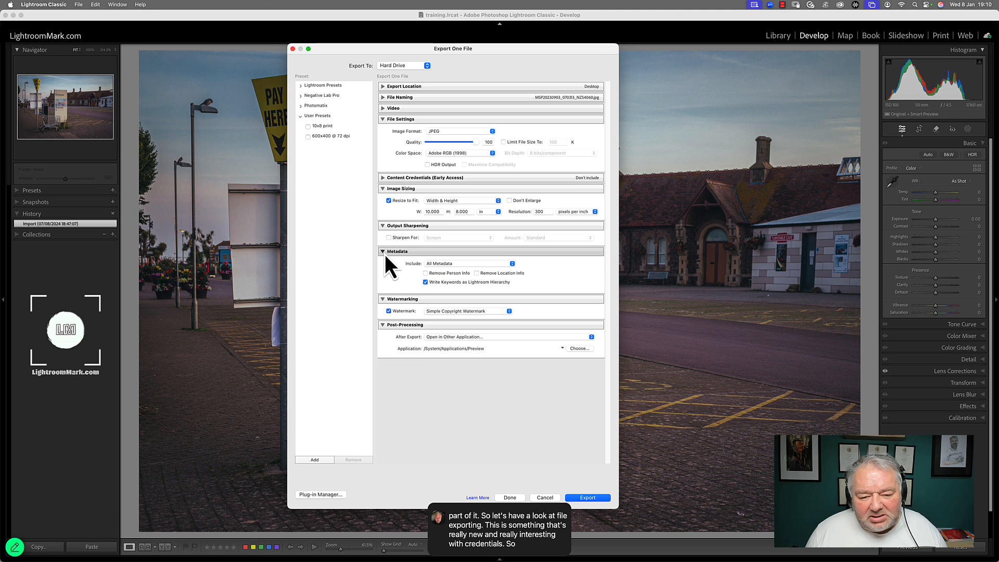
{"action": "left_click", "coordinate": [384, 178]}
{"action": "left_click", "coordinate": [383, 281]}
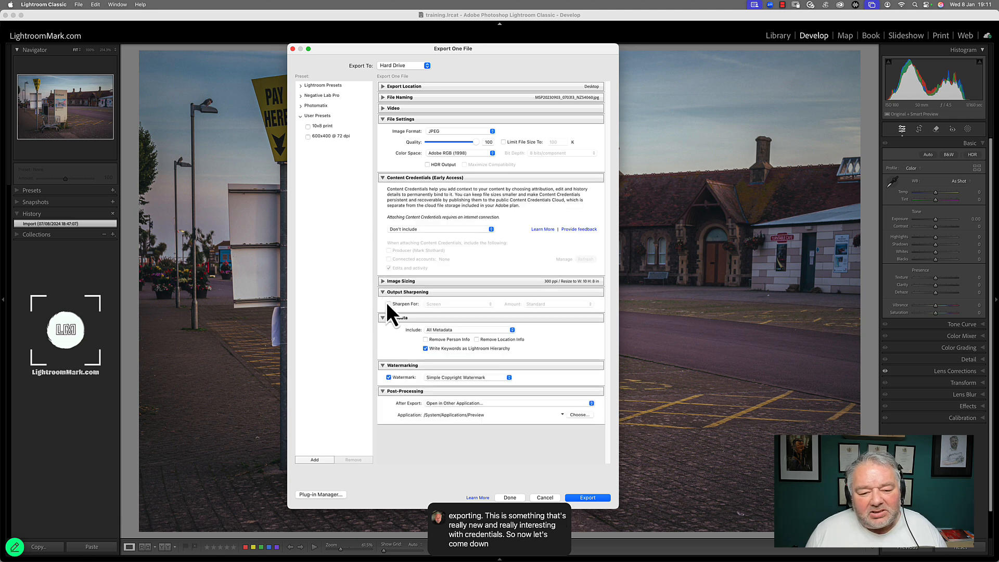
{"action": "left_click", "coordinate": [384, 318]}
{"action": "left_click", "coordinate": [381, 329]}
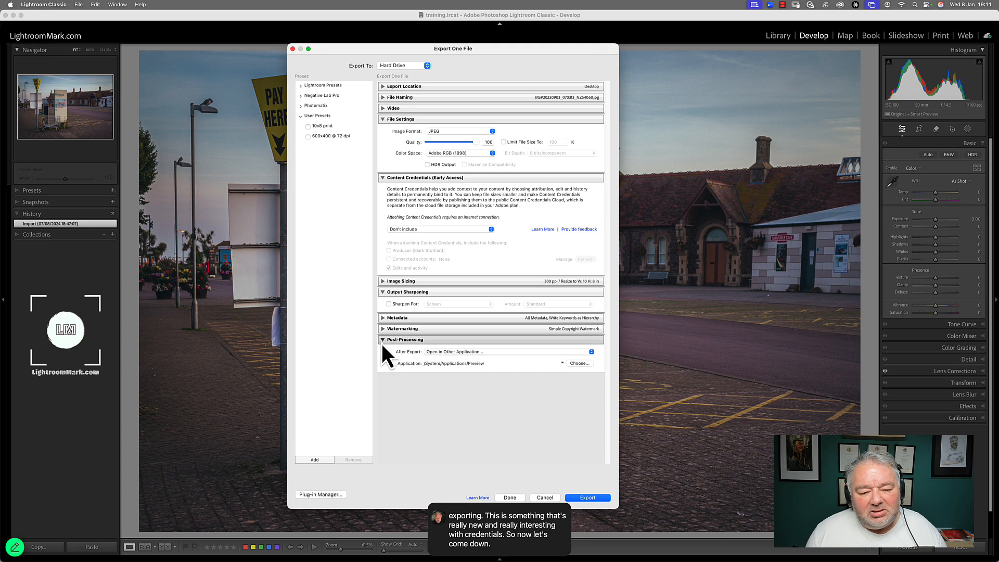
{"action": "left_click", "coordinate": [383, 339]}
{"action": "left_click", "coordinate": [383, 120]}
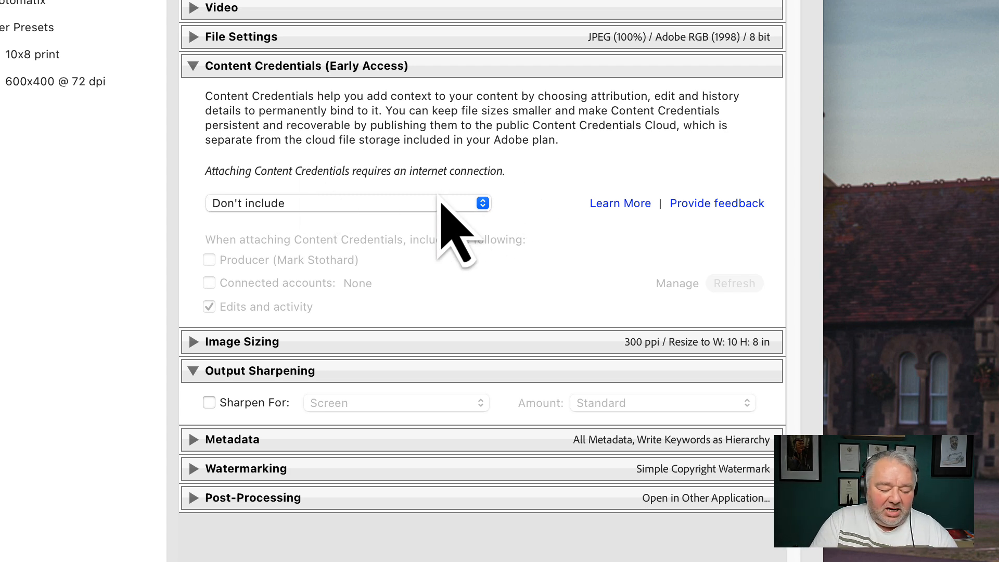
Step: Set Content Credentials to Publish to Content Credentials Cloud and include Producer and Connected accounts
{"action": "left_click", "coordinate": [441, 205]}
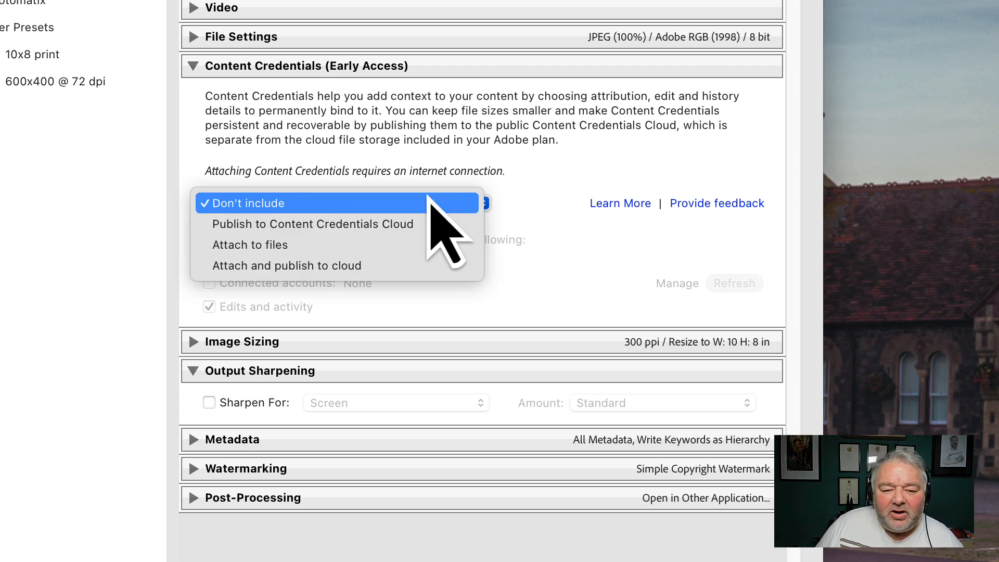
{"action": "left_click", "coordinate": [428, 225]}
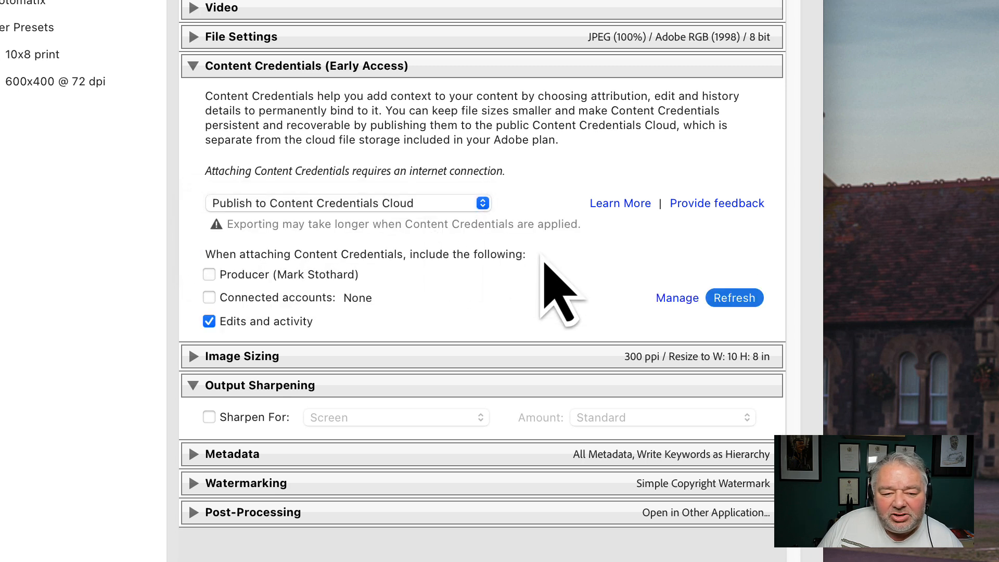
{"action": "left_click", "coordinate": [252, 203]}
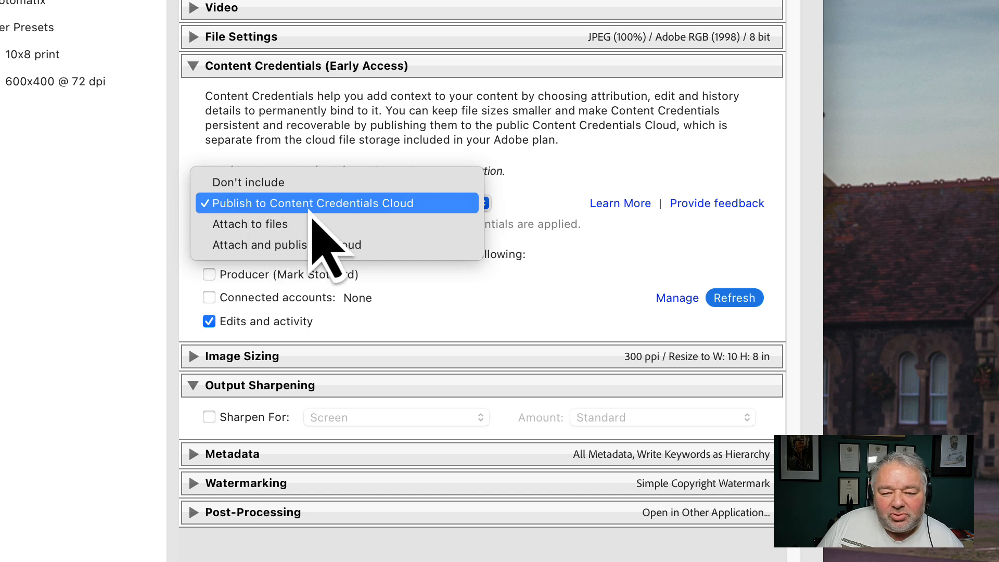
{"action": "left_click", "coordinate": [313, 212]}
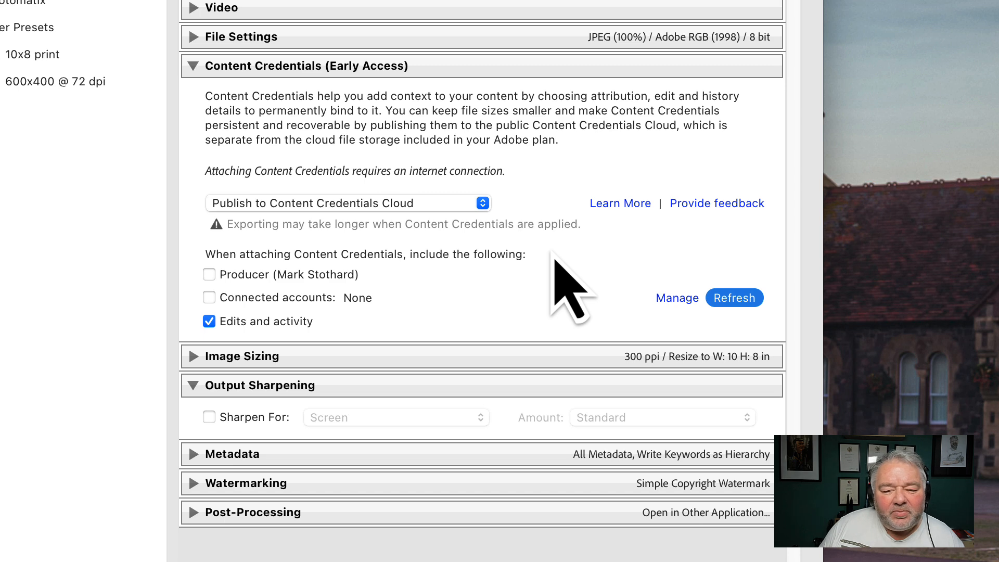
{"action": "left_click", "coordinate": [320, 276]}
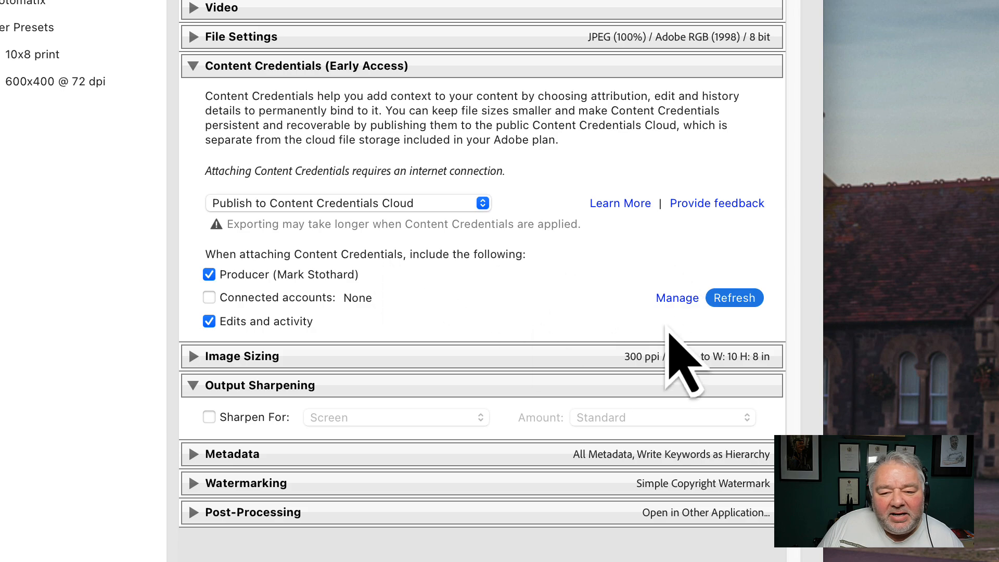
{"action": "left_click", "coordinate": [670, 303]}
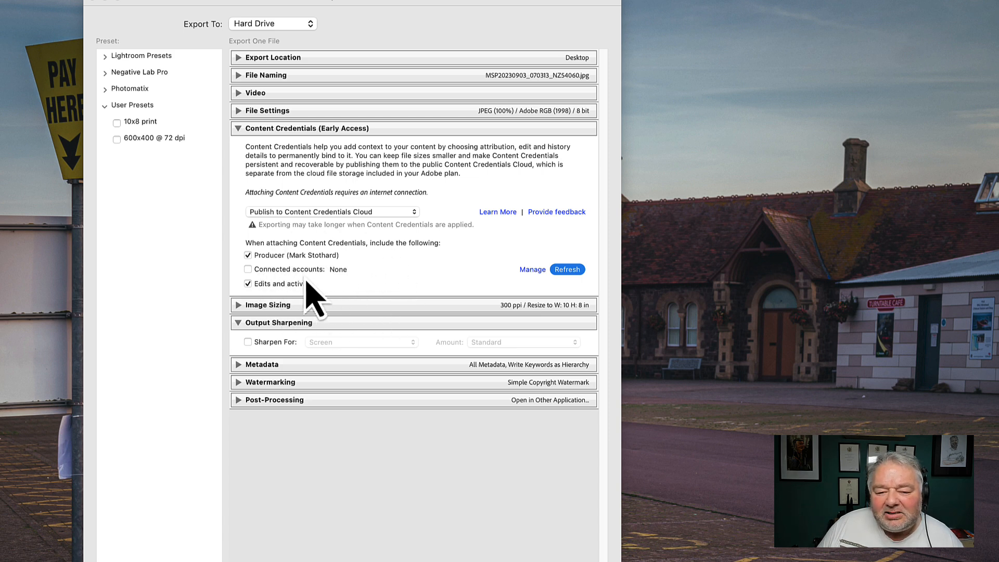
{"action": "left_click", "coordinate": [276, 271]}
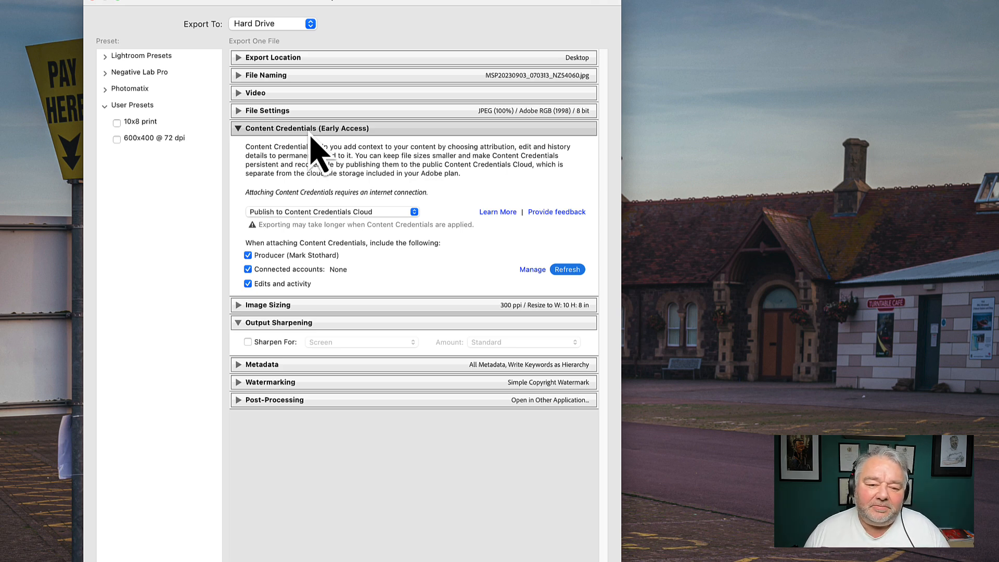
Step: Switch the Content Credentials option through Don't include, Publish to Content Credentials Cloud and Attach to files
{"action": "left_click", "coordinate": [319, 212]}
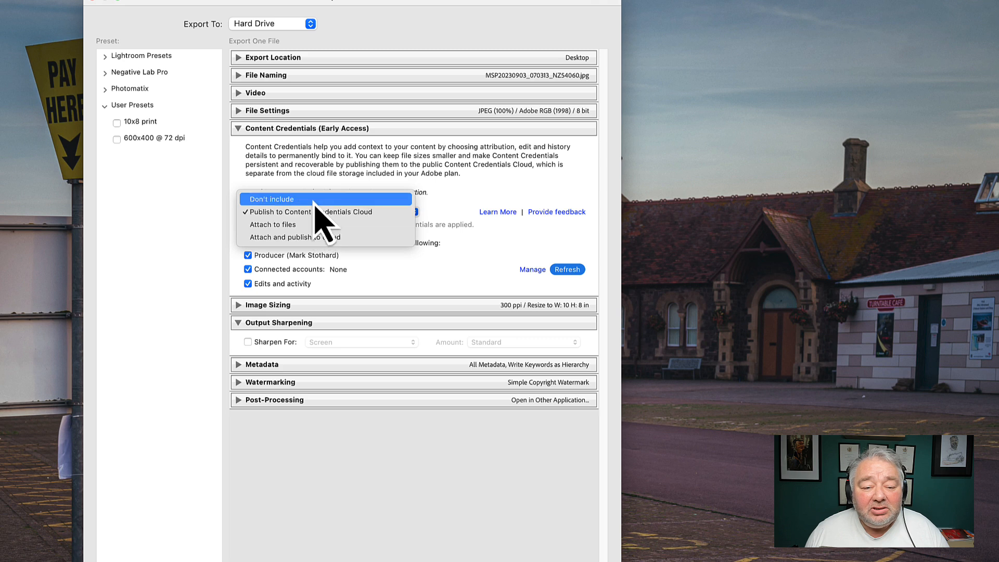
{"action": "left_click", "coordinate": [319, 200]}
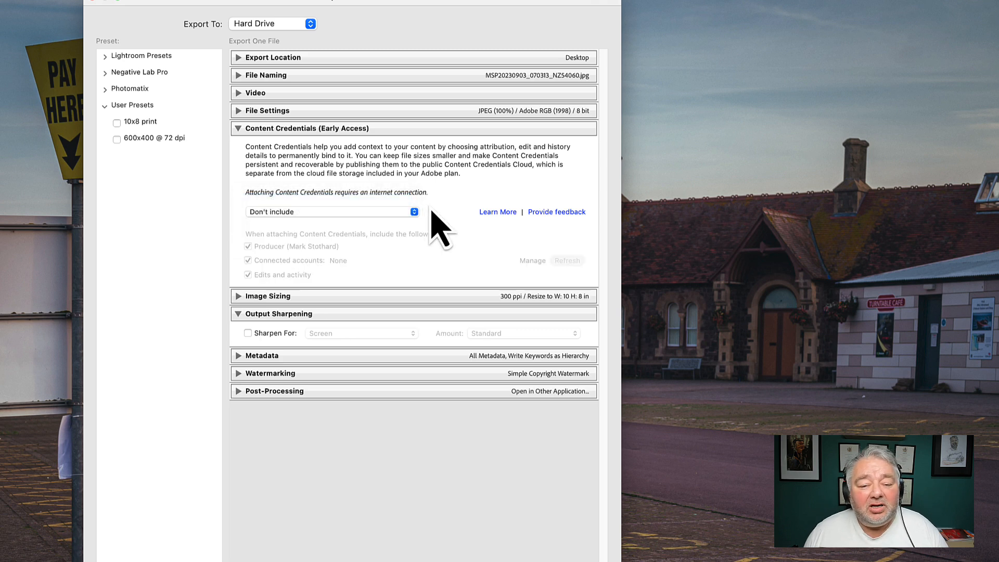
{"action": "left_click", "coordinate": [384, 212]}
{"action": "left_click", "coordinate": [386, 225]}
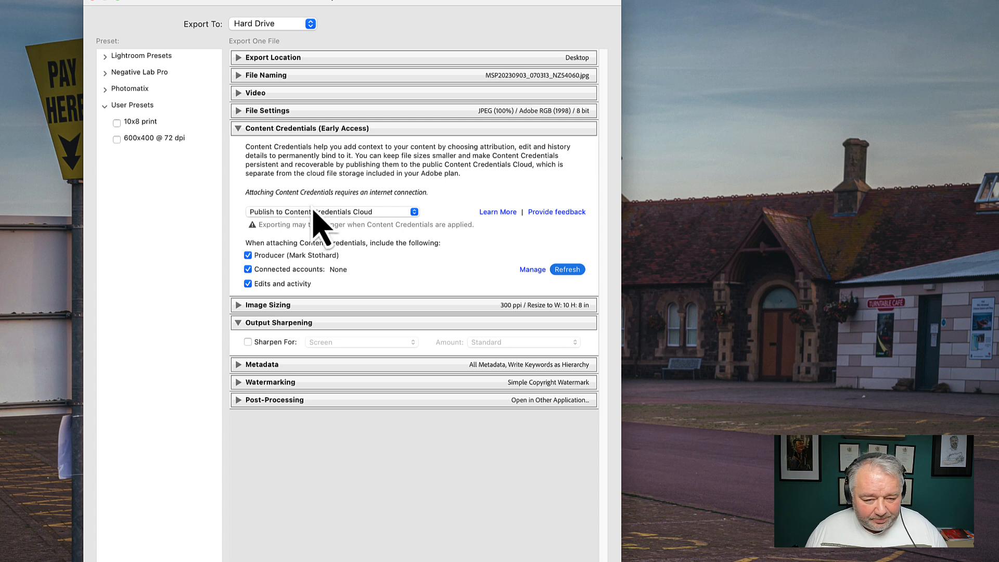
{"action": "left_click", "coordinate": [291, 214]}
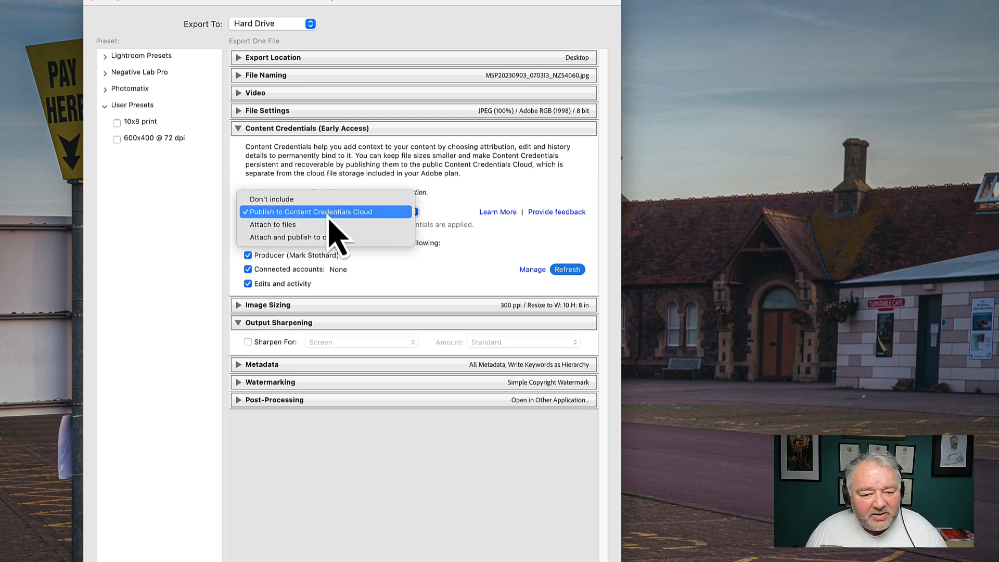
{"action": "left_click", "coordinate": [318, 223]}
{"action": "left_click", "coordinate": [319, 215]}
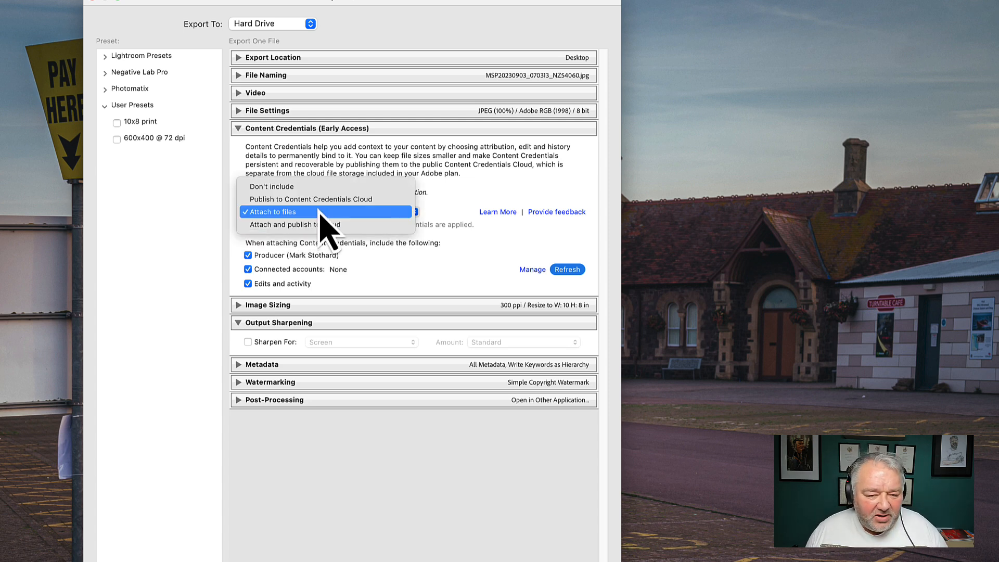
{"action": "left_click", "coordinate": [330, 230]}
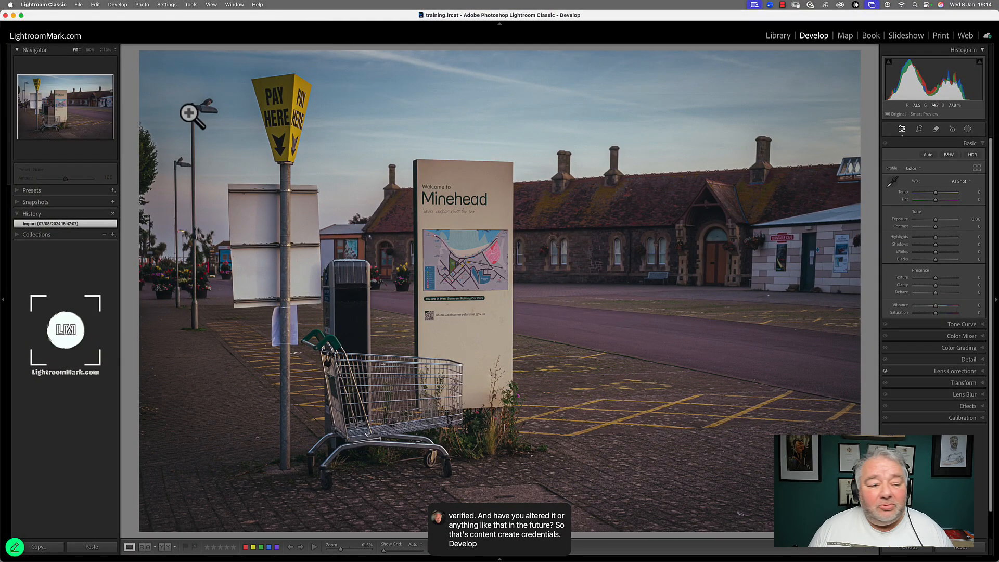
Step: Expand the Develop Presets panel and browse the preset groups, opening Curve and Auto+: Retro
{"action": "left_click", "coordinate": [18, 192]}
{"action": "scroll", "coordinate": [25, 255], "scroll_direction": "down", "scroll_amount": 1}
{"action": "scroll", "coordinate": [24, 255], "scroll_direction": "down", "scroll_amount": 10}
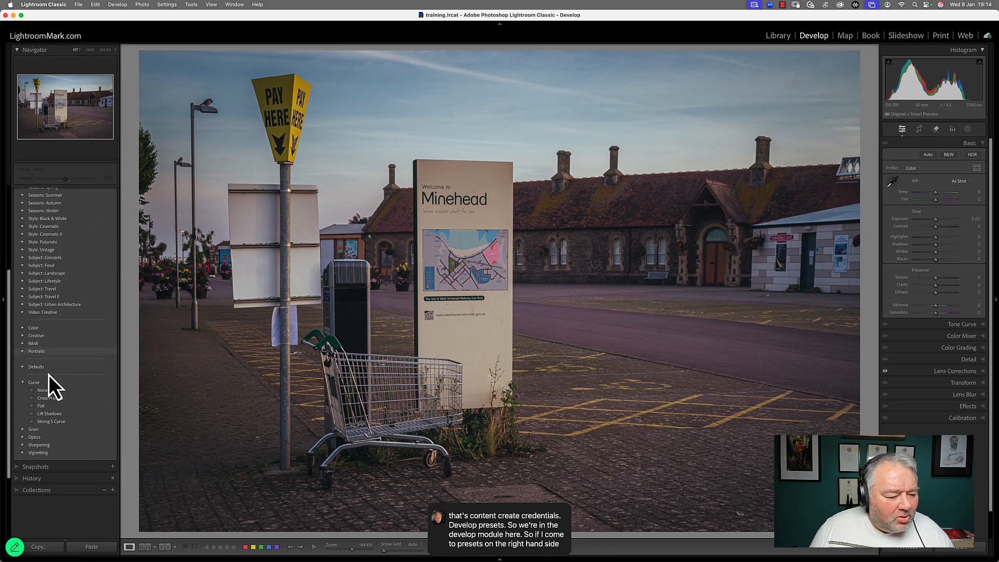
{"action": "left_click", "coordinate": [23, 382]}
{"action": "scroll", "coordinate": [48, 354], "scroll_direction": "up", "scroll_amount": 6}
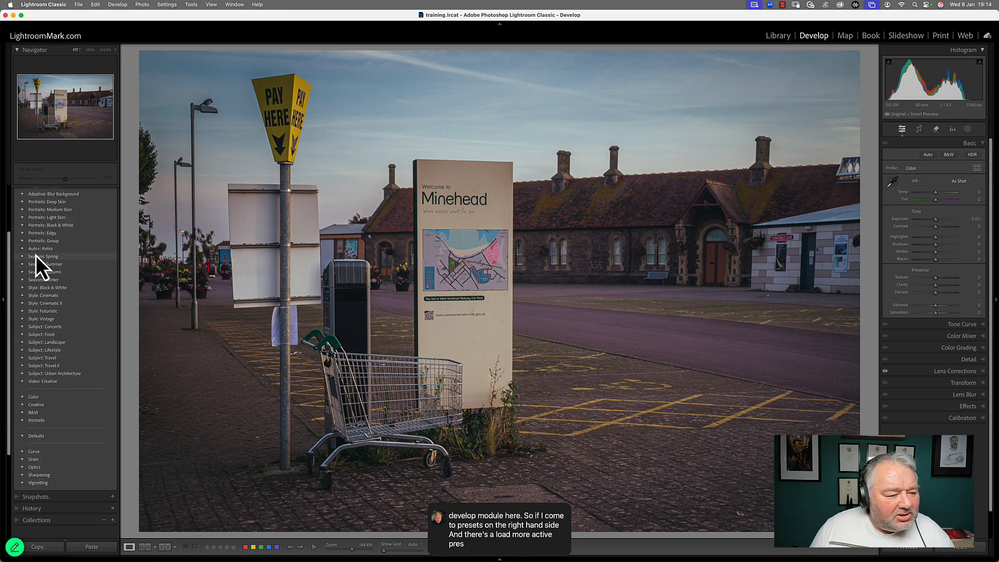
{"action": "left_click", "coordinate": [23, 250]}
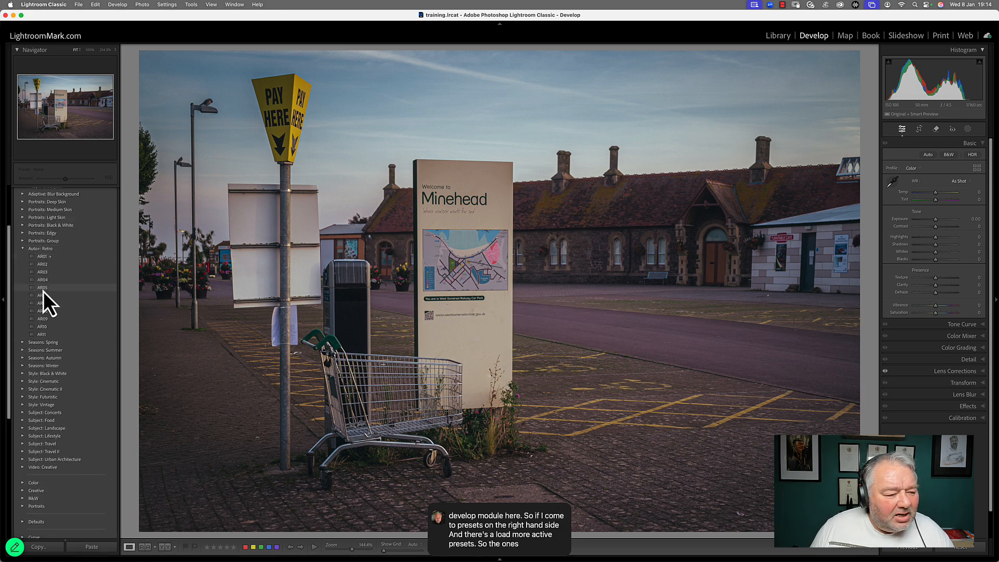
{"action": "scroll", "coordinate": [44, 291], "scroll_direction": "up", "scroll_amount": 3}
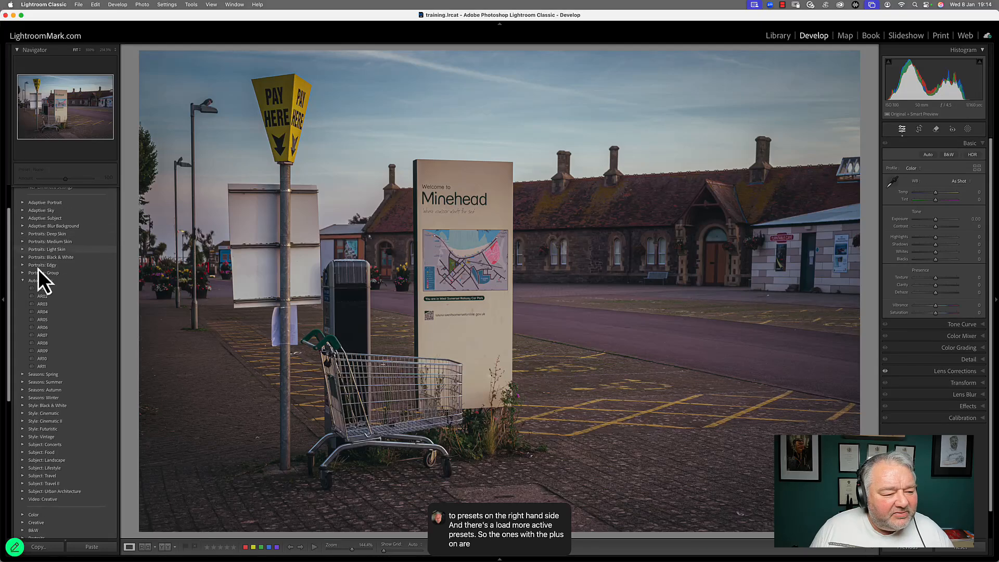
{"action": "left_click", "coordinate": [24, 281]}
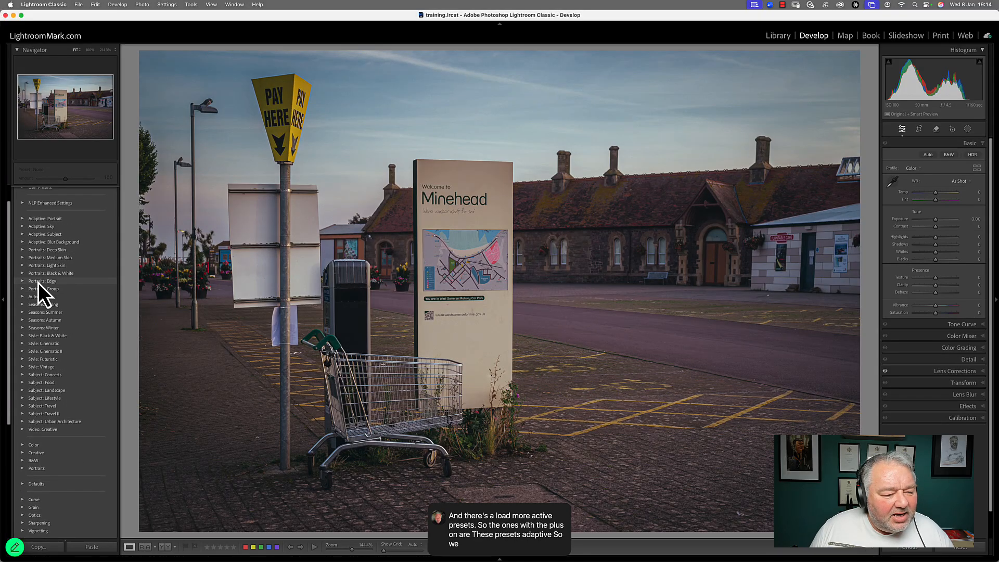
Step: Expand the Adaptive: Sky preset group and apply Blue Drama, then Dark Drama, to the photo
{"action": "left_click", "coordinate": [23, 227]}
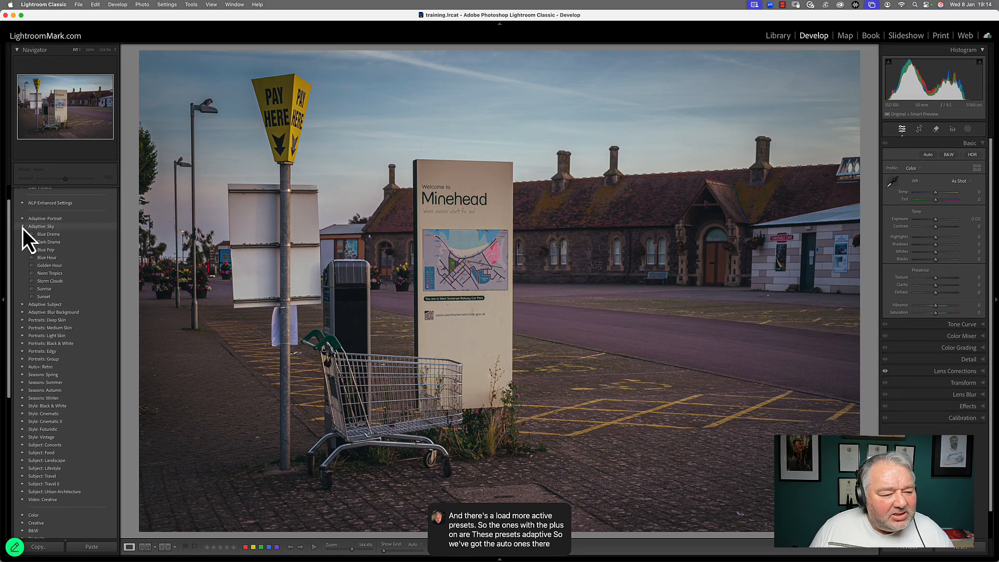
{"action": "left_click", "coordinate": [48, 239]}
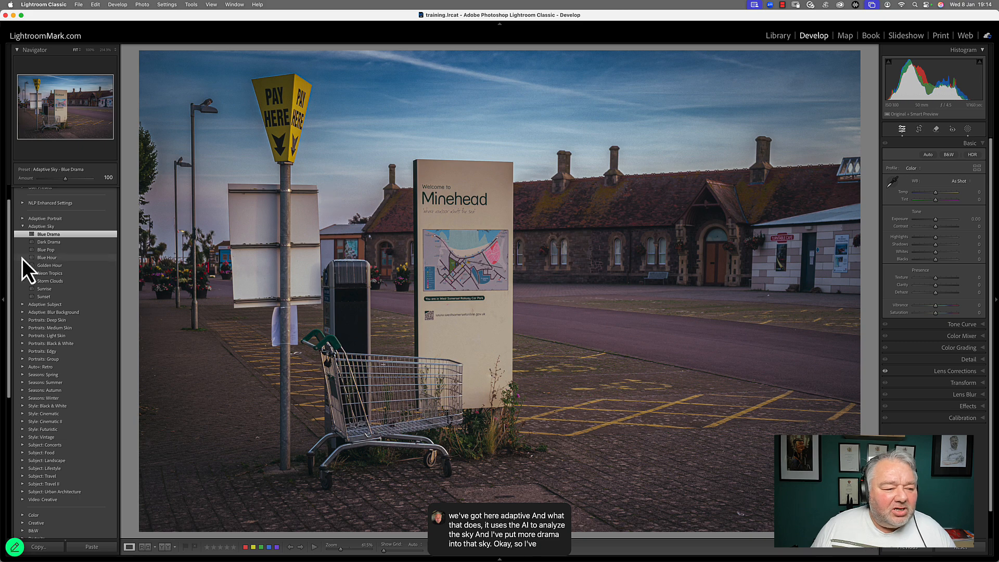
{"action": "left_click", "coordinate": [51, 243]}
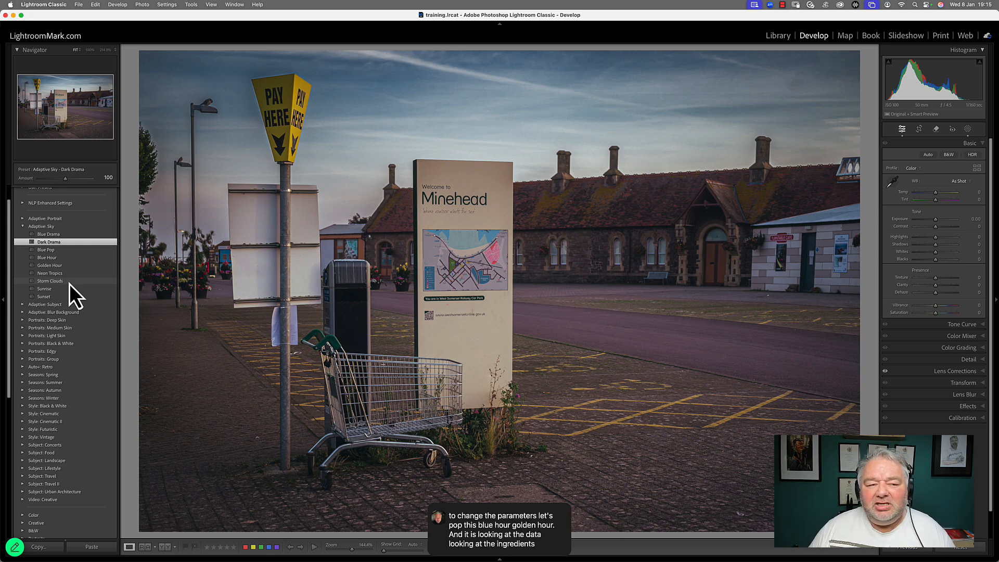
Step: Collapse the Adaptive: Sky group and expand the Adaptive: Subject preset group
{"action": "left_click", "coordinate": [23, 228]}
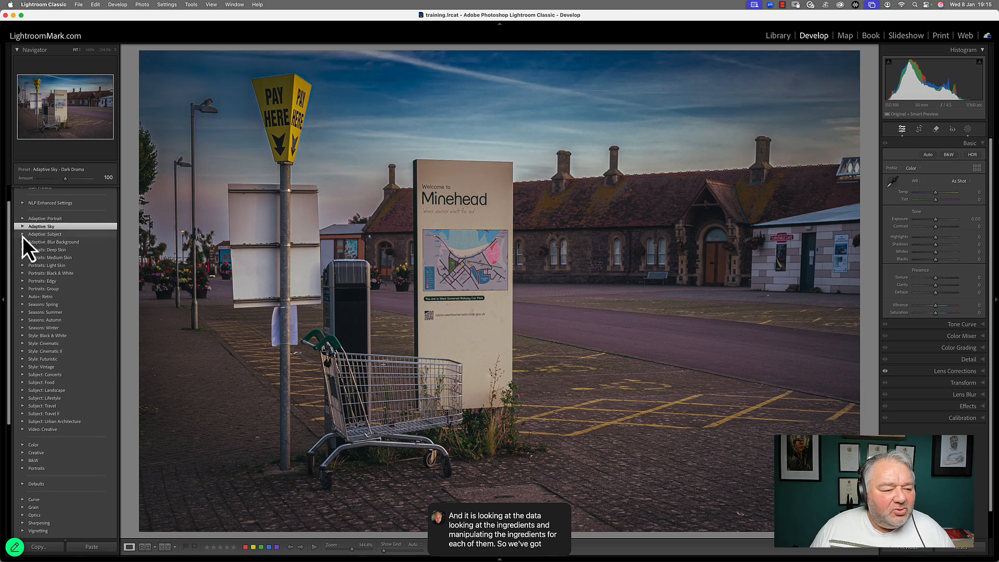
{"action": "left_click", "coordinate": [23, 235]}
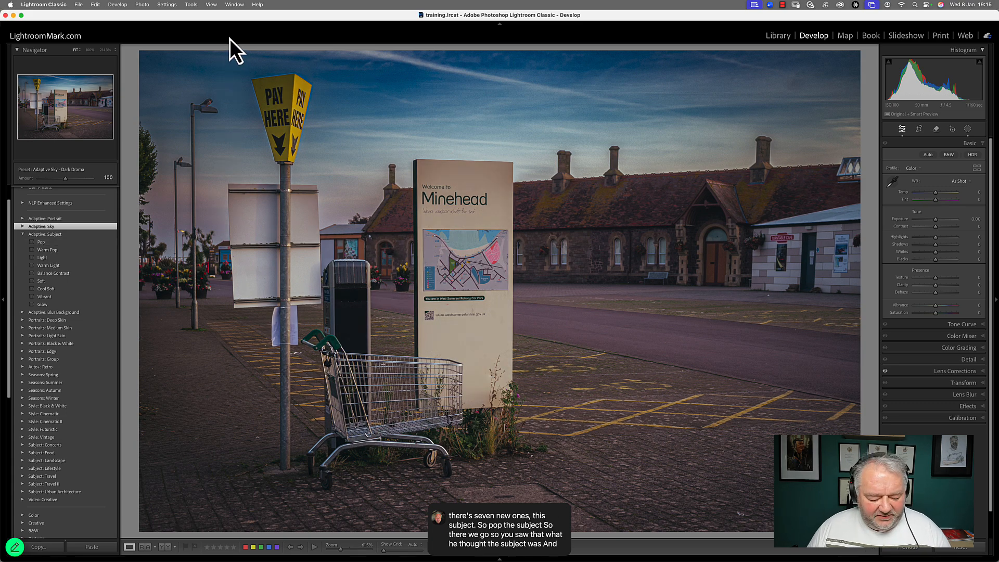
Step: Open the portrait of the red-haired woman from the grid in Develop
{"action": "key", "text": "g"}
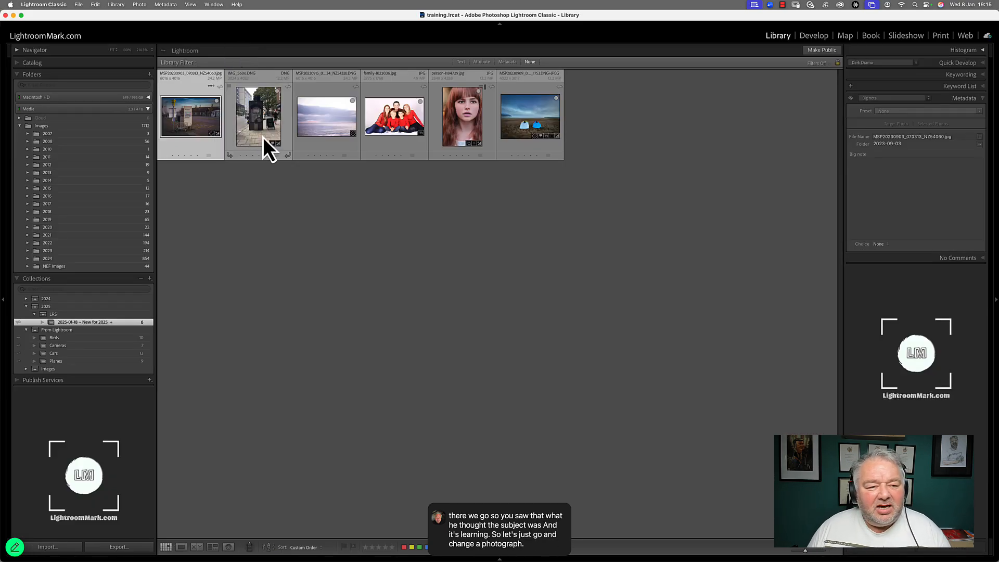
{"action": "left_click", "coordinate": [473, 123]}
{"action": "double_click", "coordinate": [474, 123]}
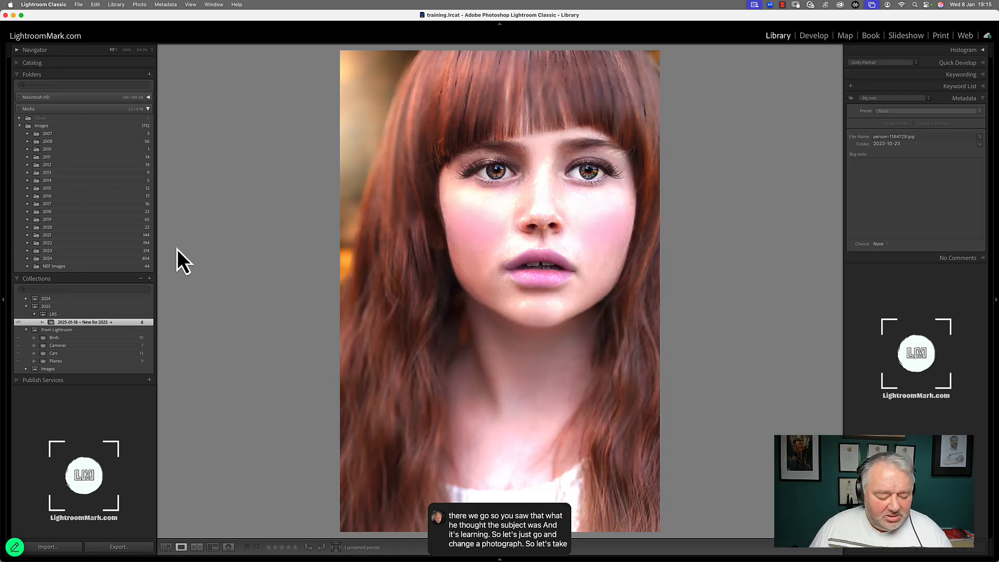
{"action": "key", "text": "d"}
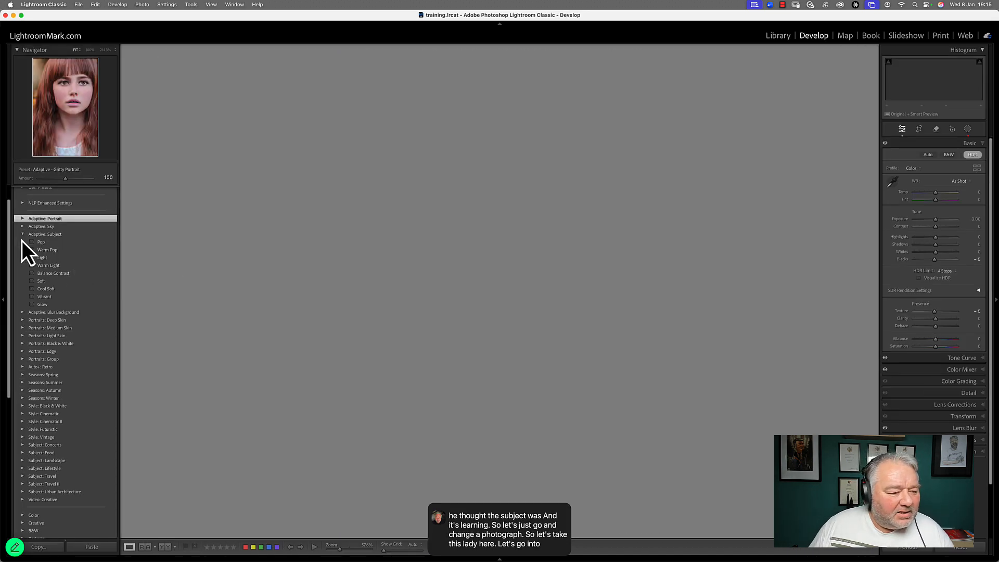
Step: Collapse Adaptive: Subject, compare the portrait's before and after views, and browse the Portraits: Deep Skin presets
{"action": "left_click", "coordinate": [22, 235]}
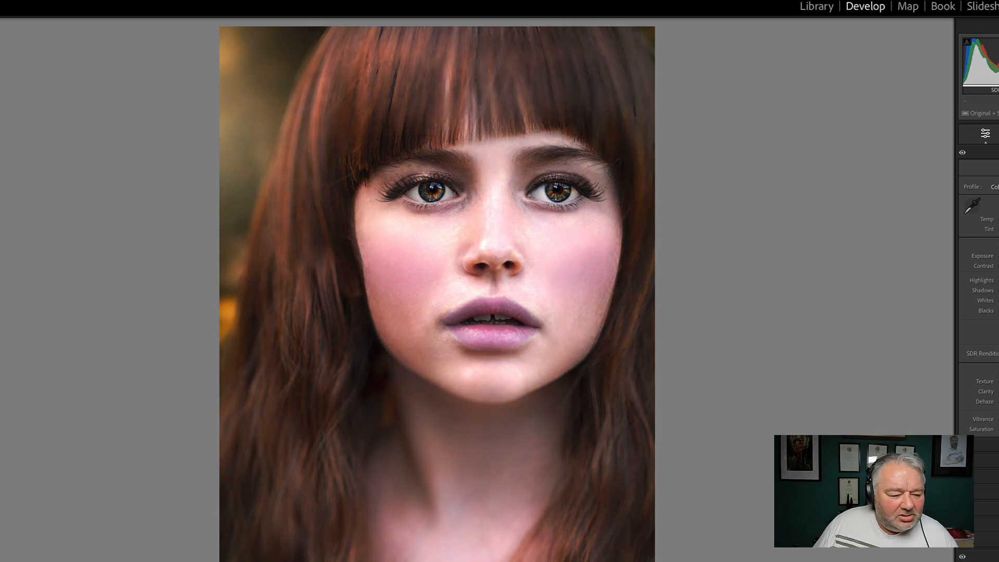
{"action": "key", "text": "backslash"}
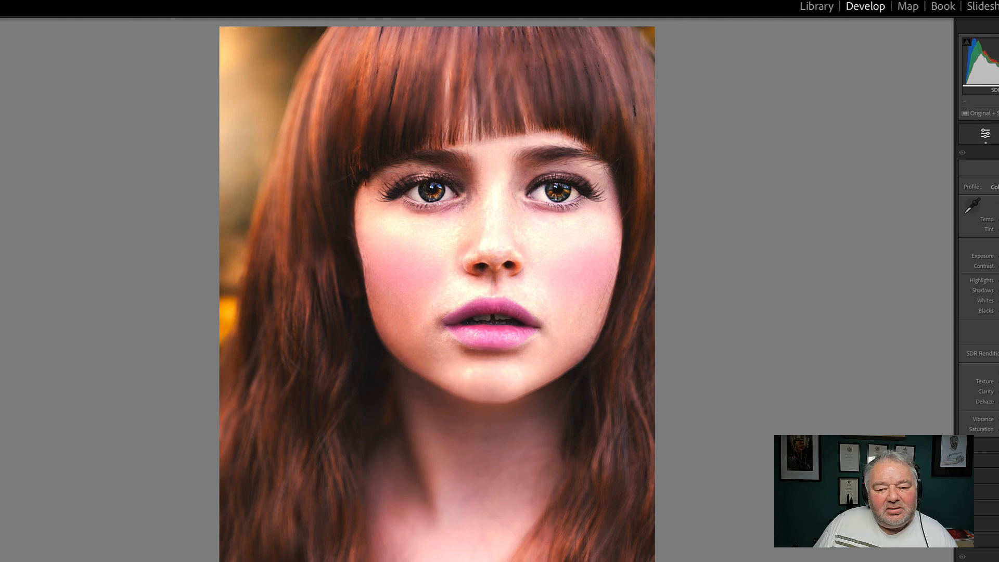
{"action": "key", "text": "backslash"}
{"action": "key", "text": "backslash"}
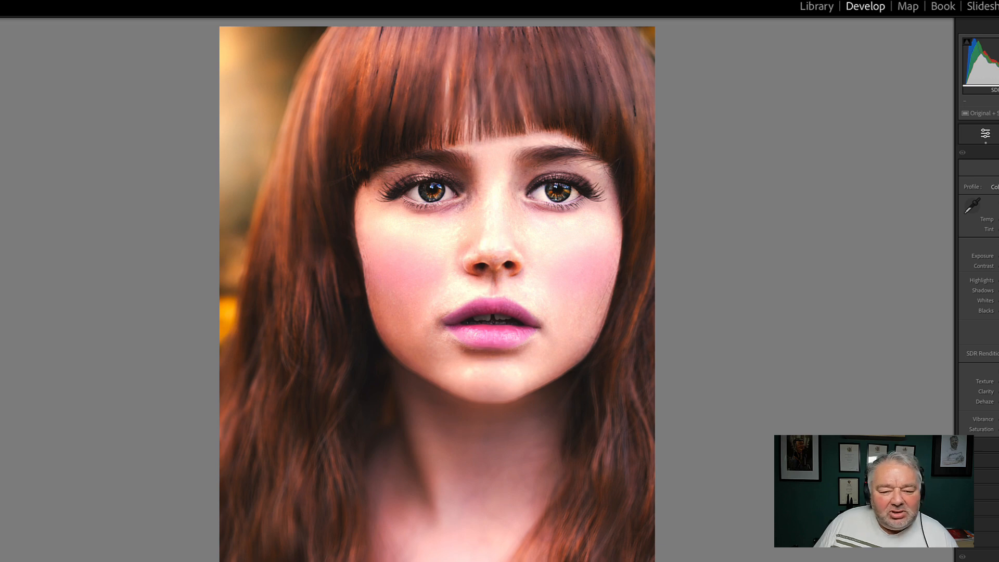
{"action": "key", "text": "backslash"}
{"action": "key", "text": "backslash"}
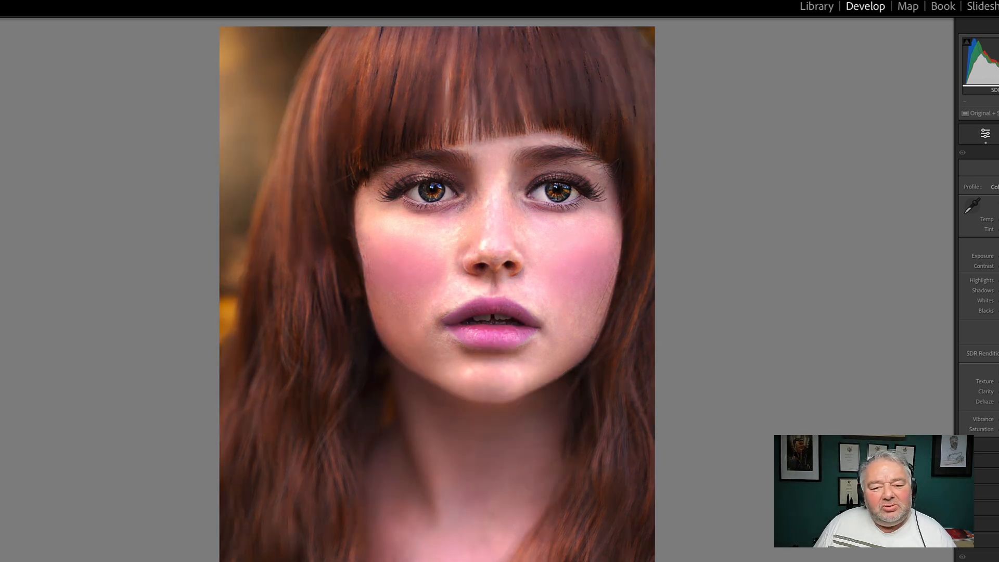
{"action": "key", "text": "backslash"}
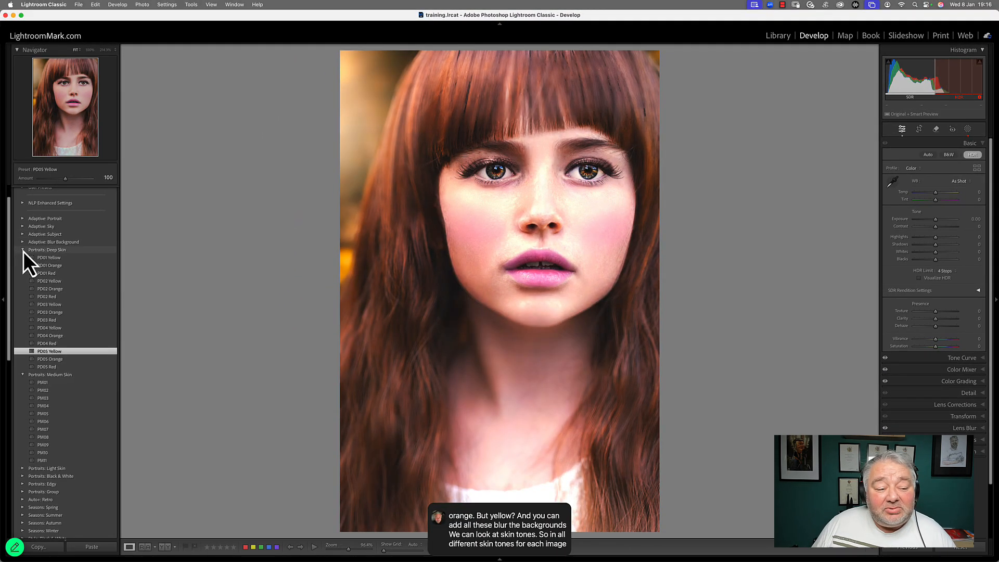
{"action": "left_click", "coordinate": [23, 251]}
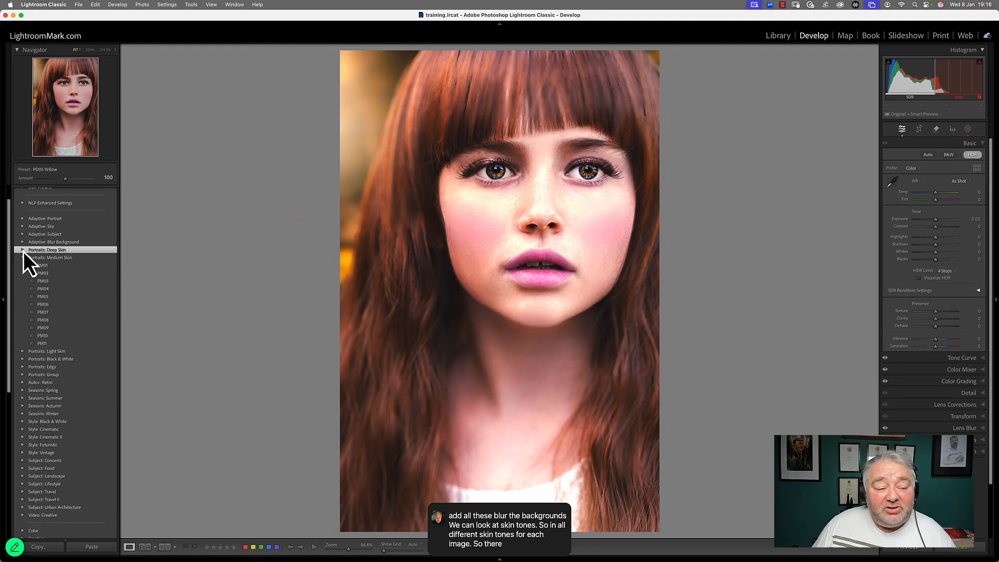
{"action": "left_click", "coordinate": [23, 259]}
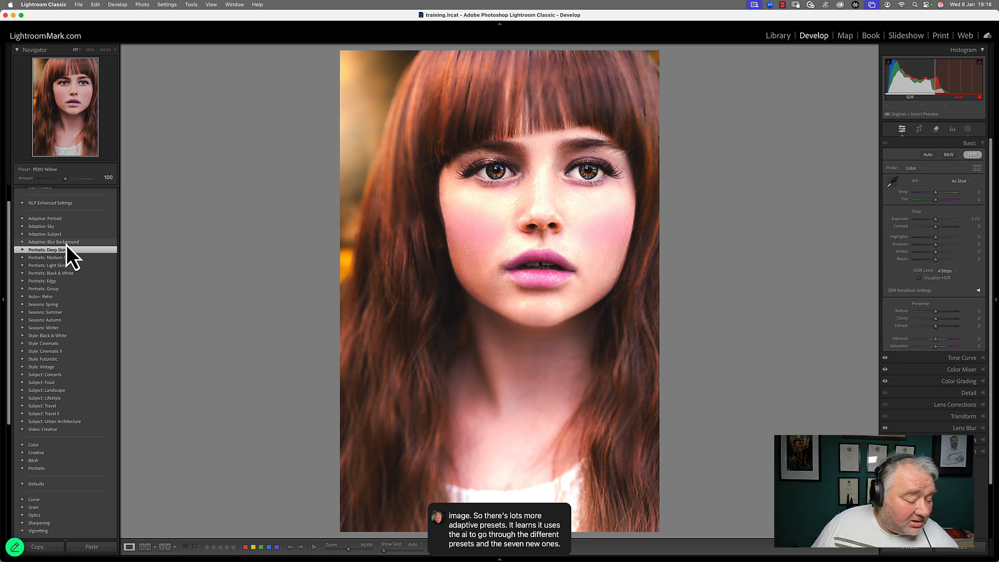
Step: Open the street photo with the kiosk and the walking man in Develop
{"action": "key", "text": "g"}
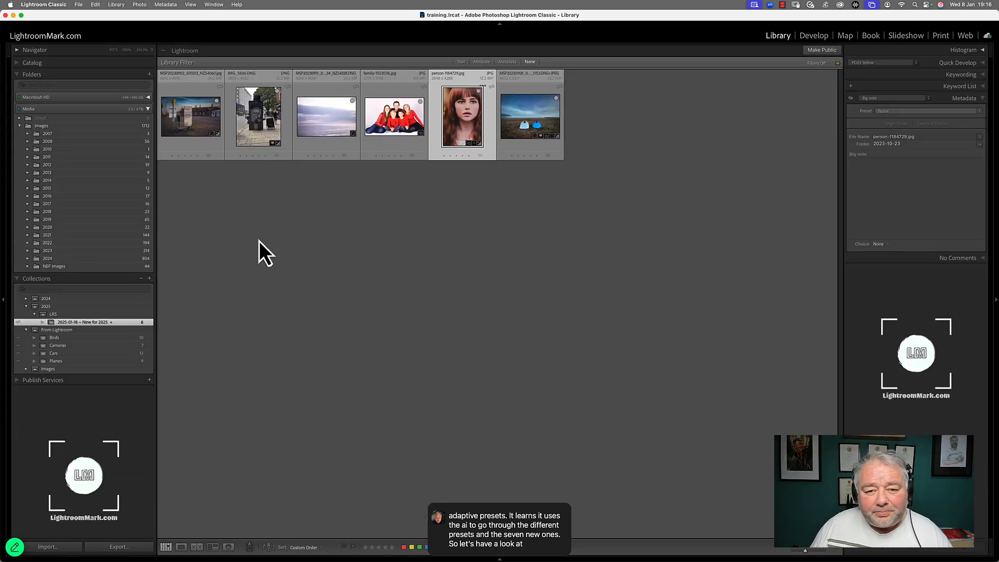
{"action": "left_click", "coordinate": [444, 264]}
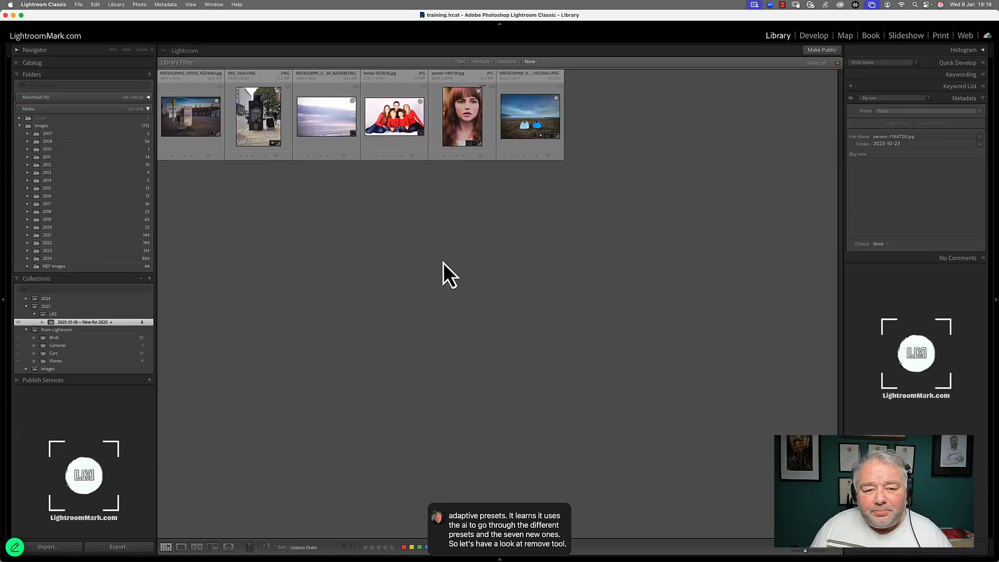
{"action": "double_click", "coordinate": [264, 128]}
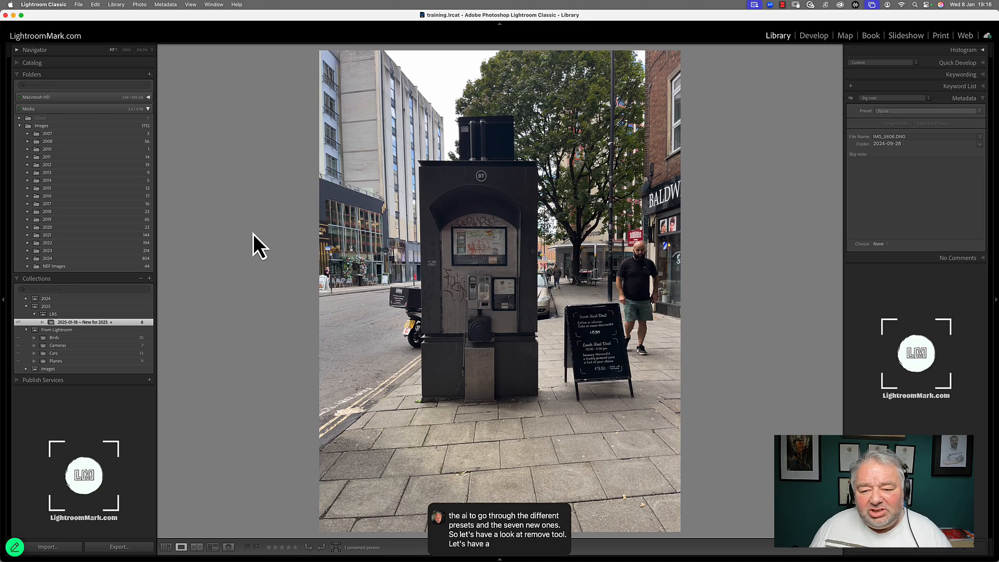
{"action": "key", "text": "d"}
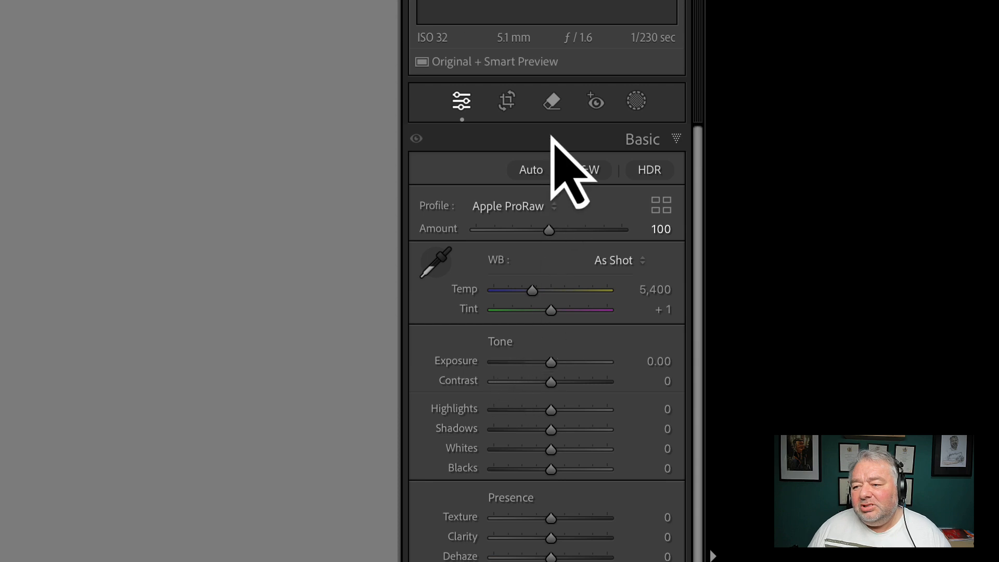
Step: Open the Remove tool, toggle Use generative AI and Detect objects, and set Tool Overlay to Always
{"action": "left_click", "coordinate": [553, 102]}
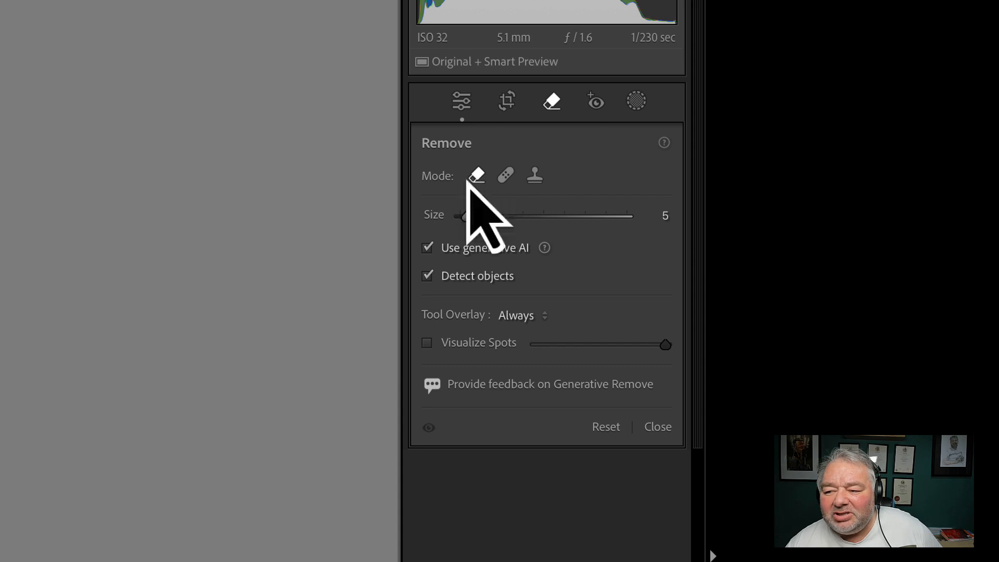
{"action": "left_click", "coordinate": [483, 248]}
{"action": "left_click", "coordinate": [474, 276]}
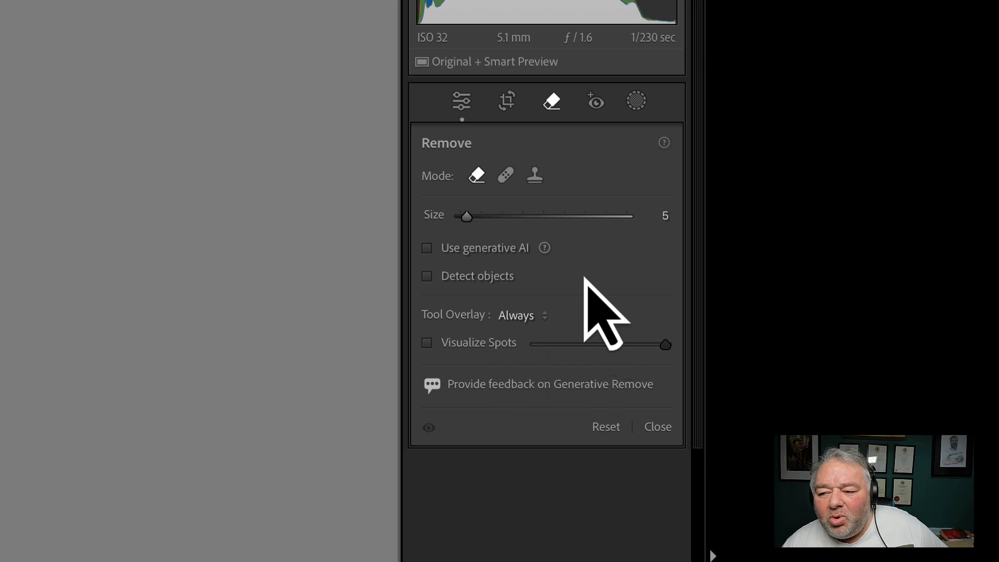
{"action": "left_click", "coordinate": [522, 319]}
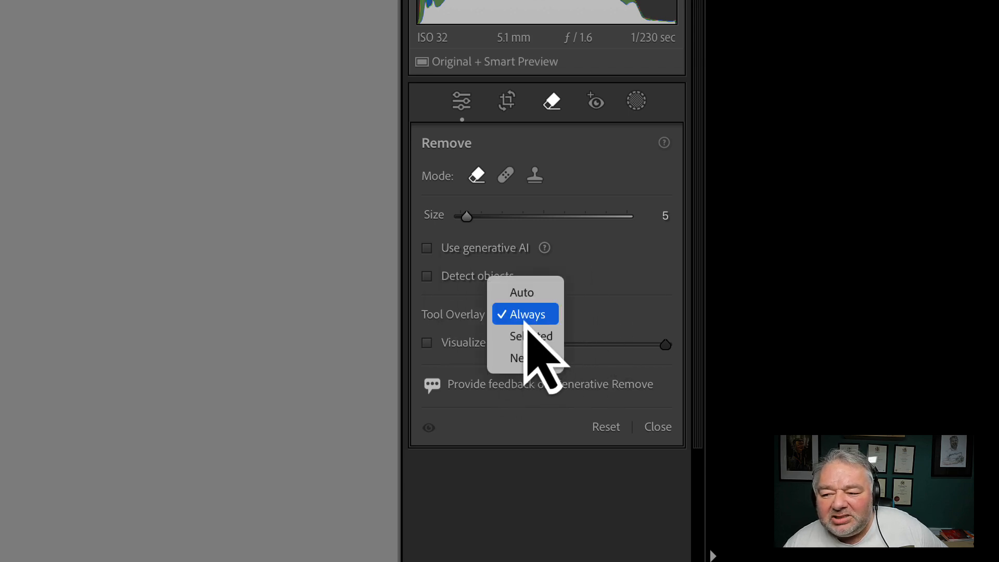
{"action": "left_click", "coordinate": [526, 322]}
{"action": "left_click", "coordinate": [441, 248]}
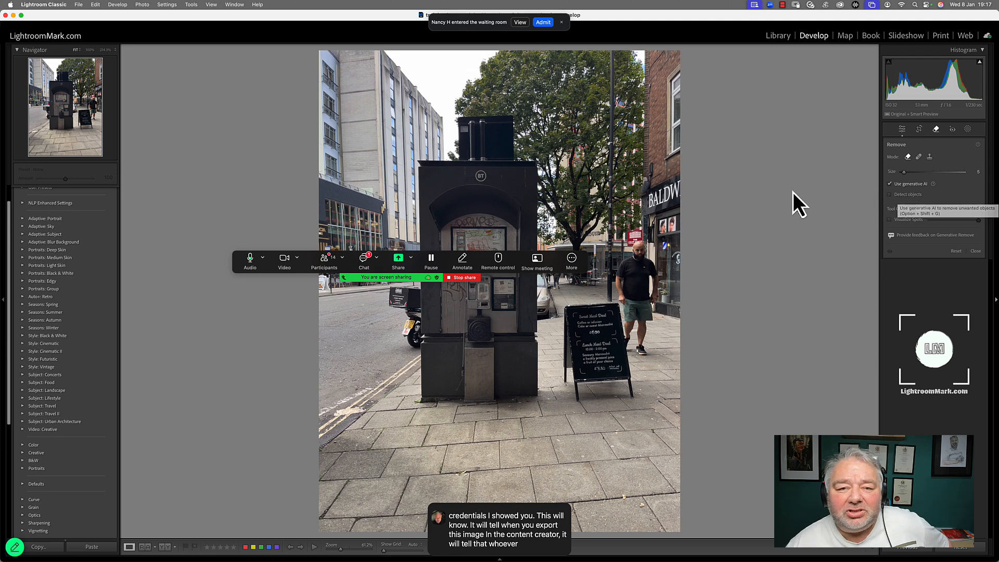
{"action": "left_click", "coordinate": [542, 23]}
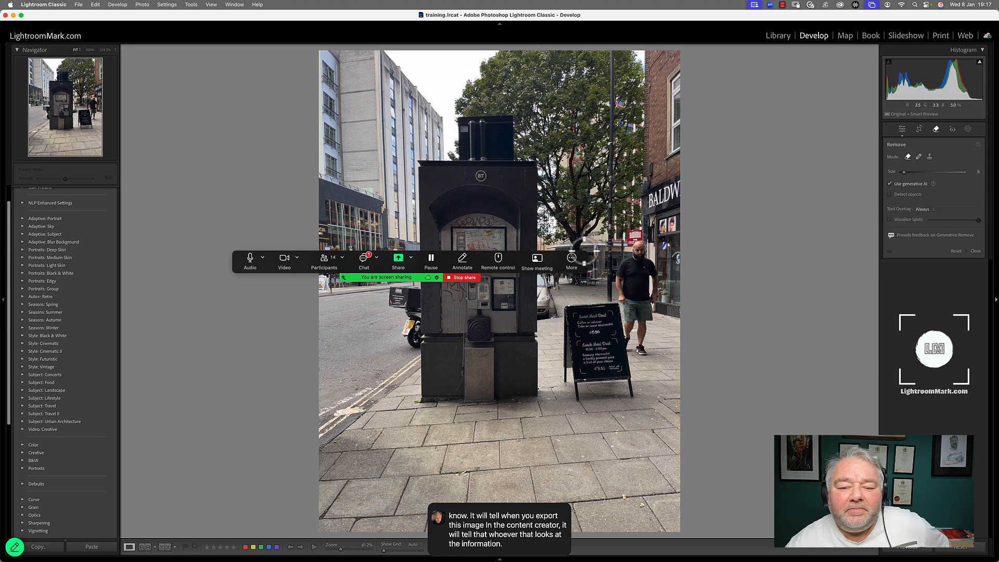
{"action": "left_click", "coordinate": [575, 262]}
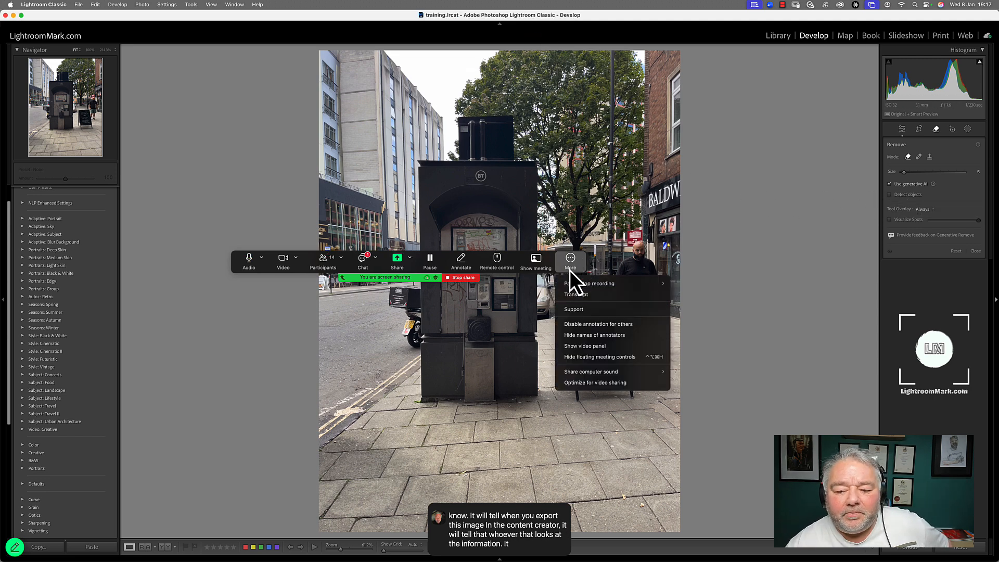
{"action": "left_click", "coordinate": [580, 358]}
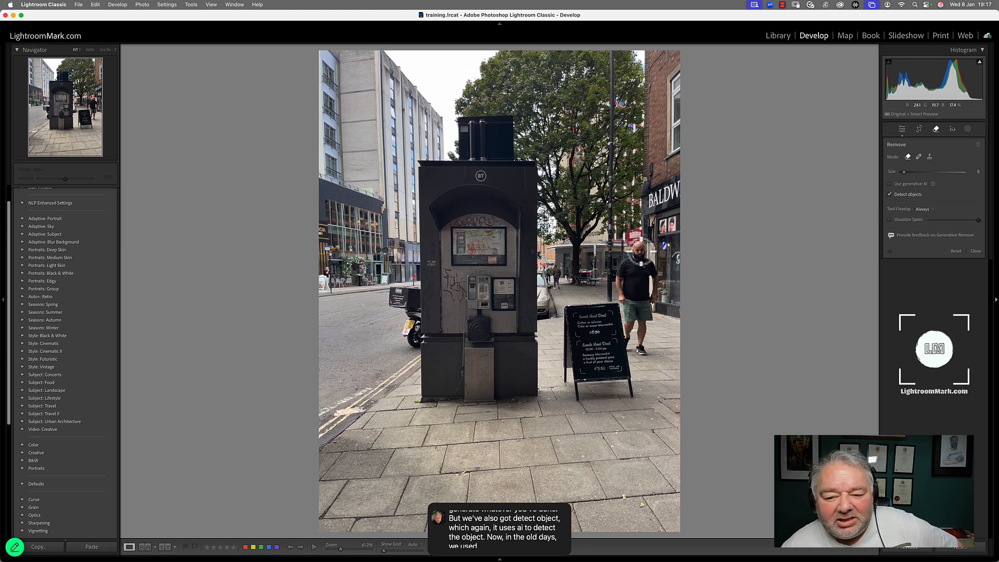
{"action": "left_click_drag", "start_coordinate": [636, 236], "coordinate": [634, 338]}
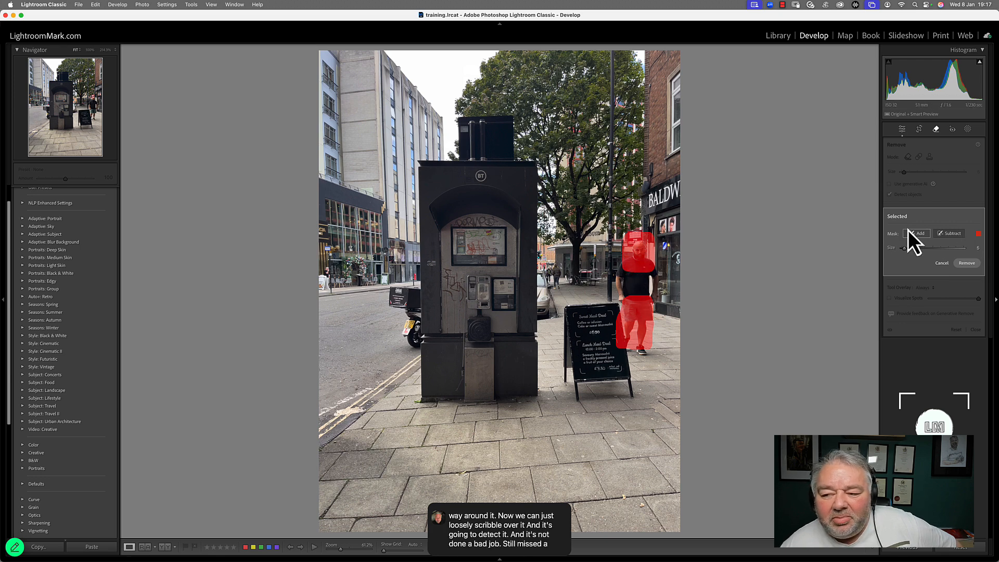
{"action": "mouse_move", "coordinate": [628, 270]}
{"action": "left_mouse_down"}
{"action": "mouse_move", "coordinate": [615, 287]}
{"action": "mouse_move", "coordinate": [639, 295]}
{"action": "mouse_move", "coordinate": [649, 271]}
{"action": "mouse_move", "coordinate": [661, 299]}
{"action": "mouse_move", "coordinate": [650, 269]}
{"action": "mouse_move", "coordinate": [649, 300]}
{"action": "left_mouse_up"}
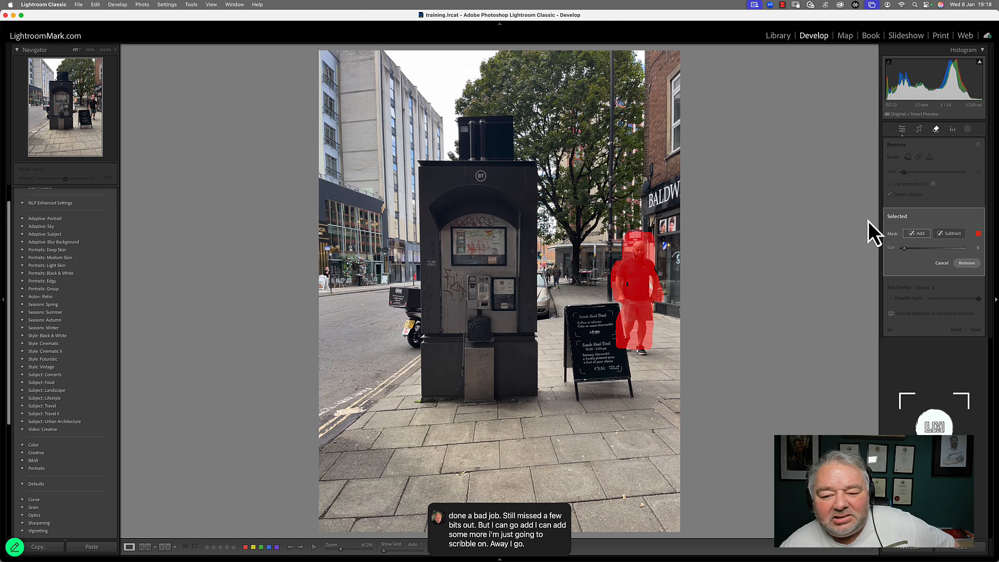
{"action": "left_click", "coordinate": [953, 233]}
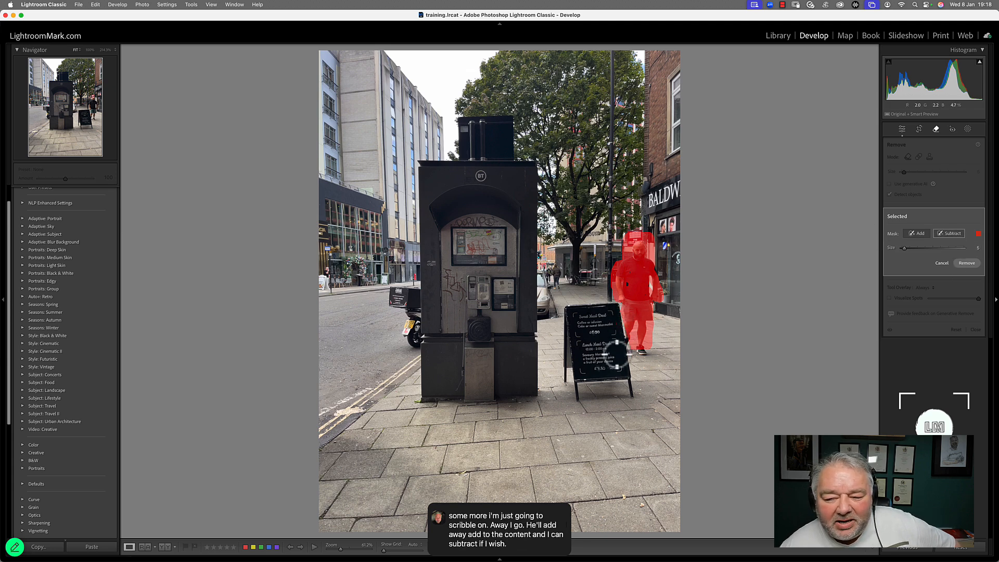
{"action": "left_click", "coordinate": [943, 264]}
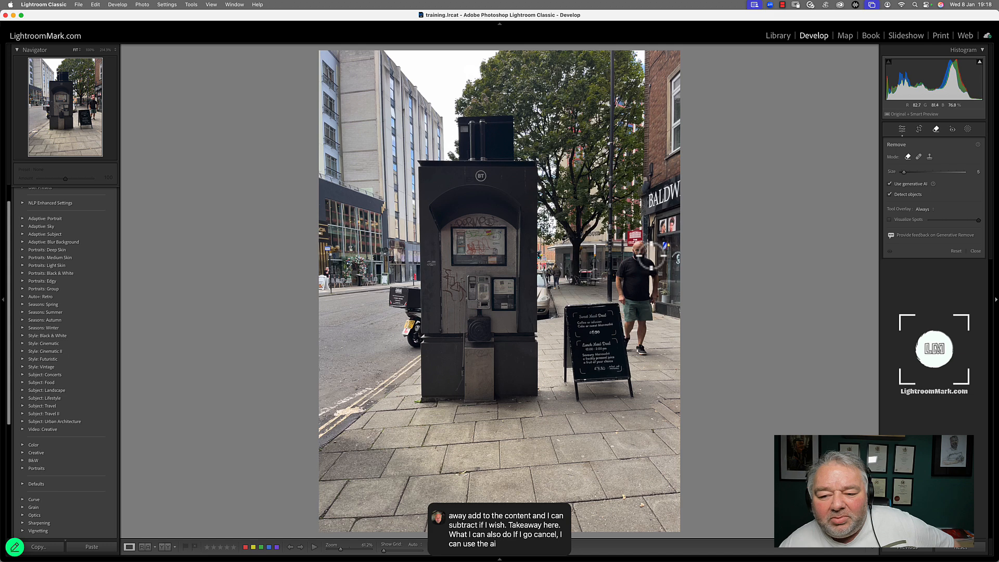
Step: Paint over the walking man, subtract the sign area from the selection, and remove him with generative AI
{"action": "mouse_move", "coordinate": [642, 244]}
{"action": "left_mouse_down"}
{"action": "mouse_move", "coordinate": [616, 268]}
{"action": "mouse_move", "coordinate": [630, 354]}
{"action": "mouse_move", "coordinate": [649, 349]}
{"action": "mouse_move", "coordinate": [660, 292]}
{"action": "mouse_move", "coordinate": [650, 256]}
{"action": "left_mouse_up"}
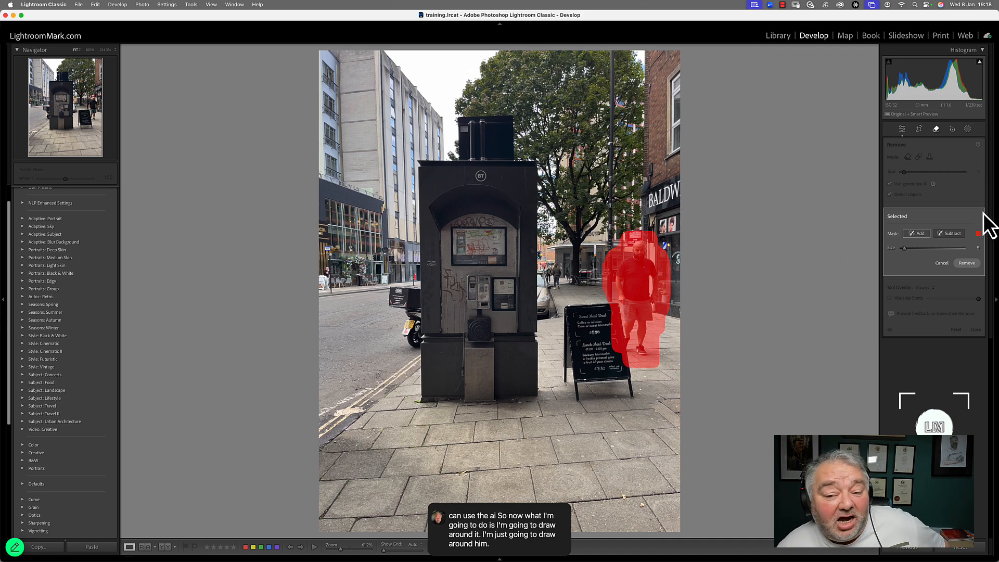
{"action": "left_click", "coordinate": [950, 235]}
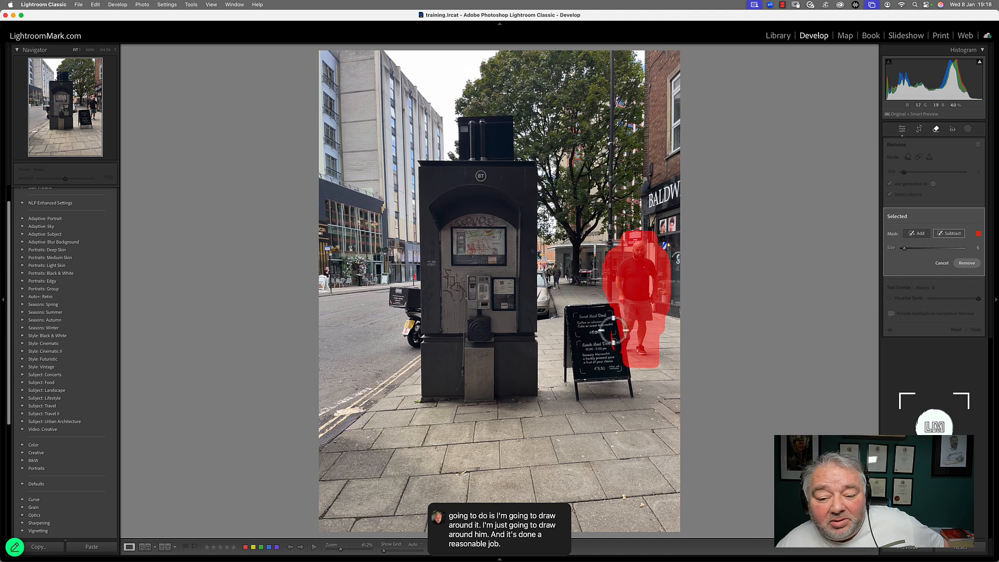
{"action": "mouse_move", "coordinate": [613, 331]}
{"action": "left_mouse_down"}
{"action": "mouse_move", "coordinate": [617, 304]}
{"action": "mouse_move", "coordinate": [624, 365]}
{"action": "left_mouse_up"}
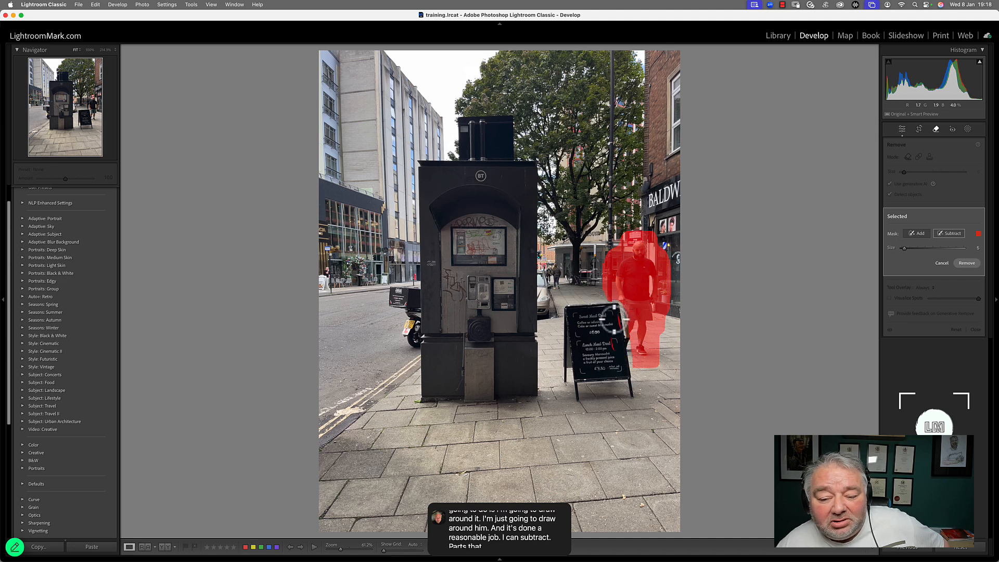
{"action": "left_click", "coordinate": [914, 234]}
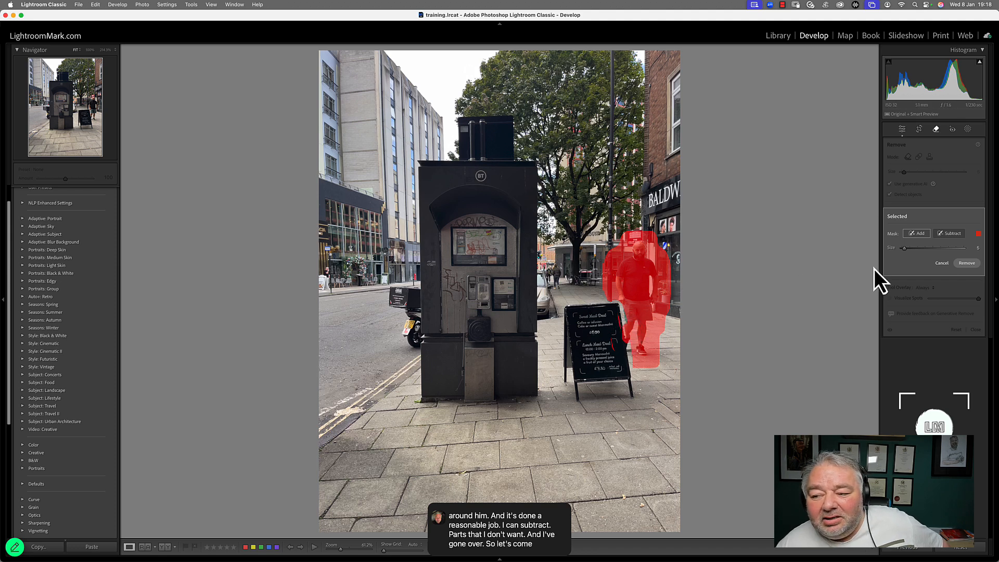
{"action": "left_click", "coordinate": [967, 263]}
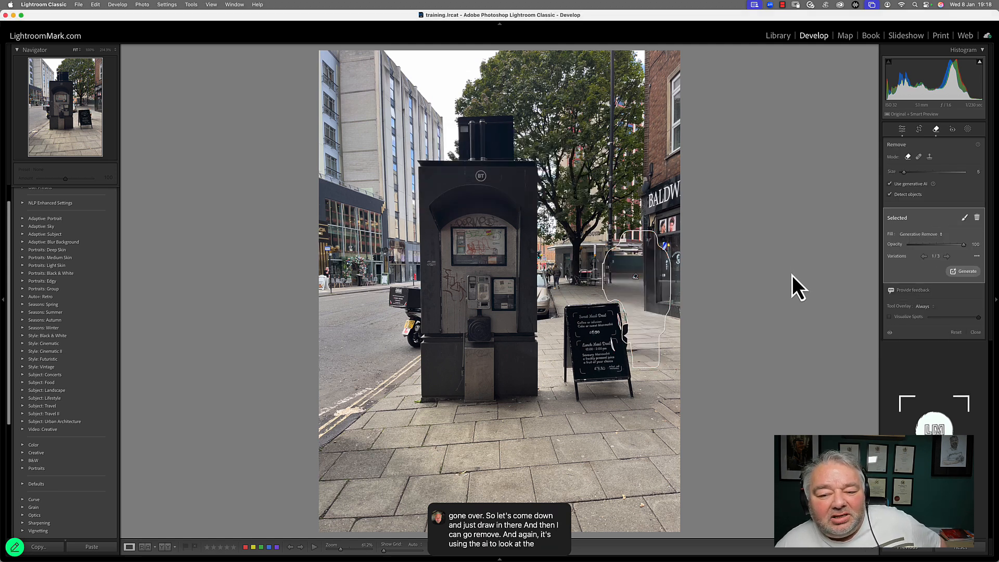
Step: Cycle through the generative removal variations, regenerate them, and review the fill options keeping Generative Remove
{"action": "left_click", "coordinate": [948, 256]}
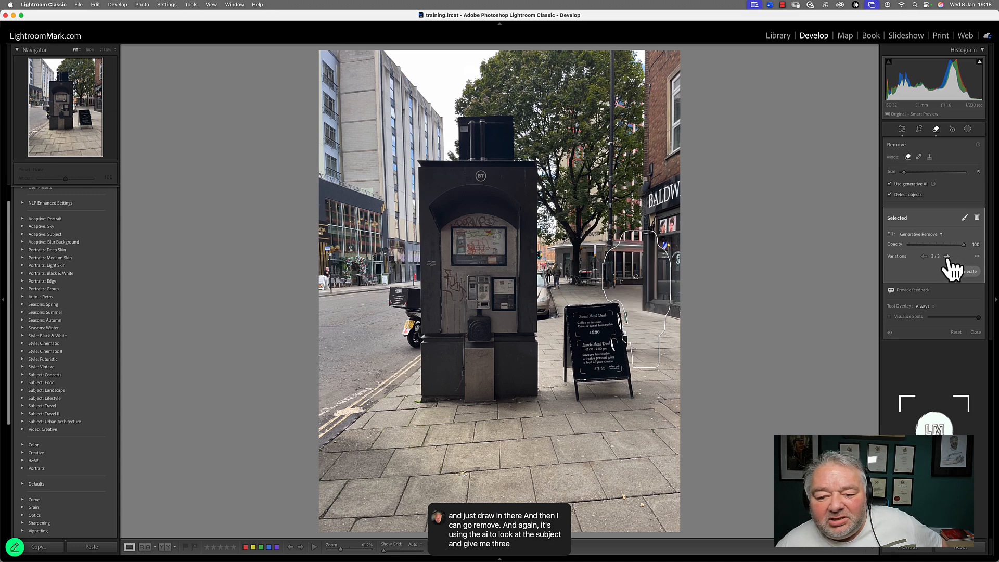
{"action": "left_click", "coordinate": [924, 256]}
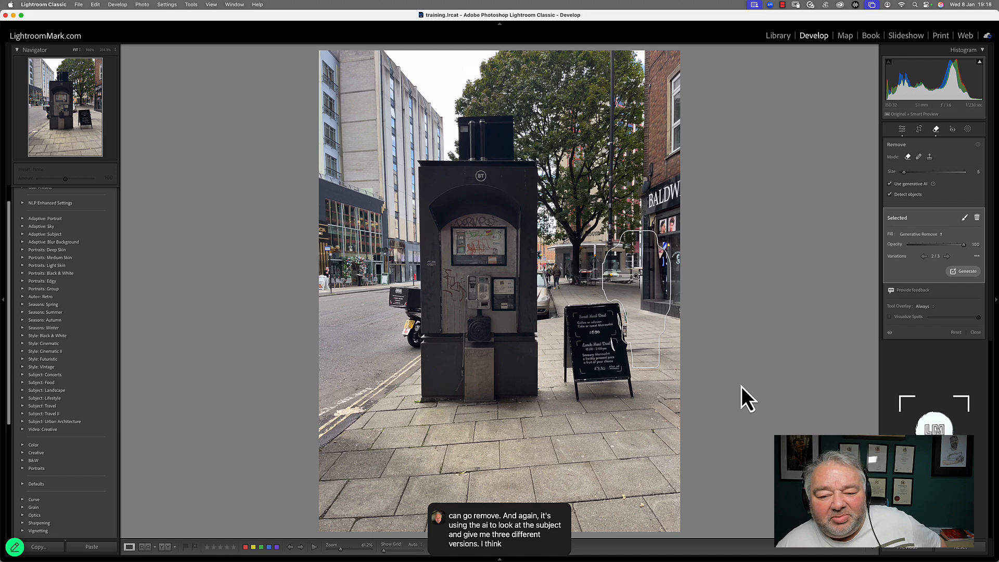
{"action": "left_click", "coordinate": [964, 272]}
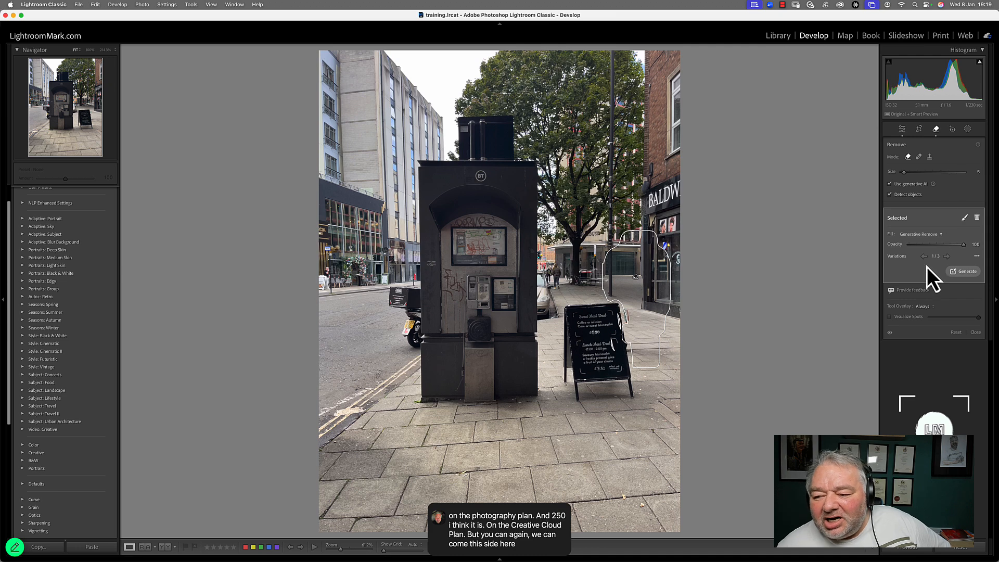
{"action": "left_click", "coordinate": [925, 234]}
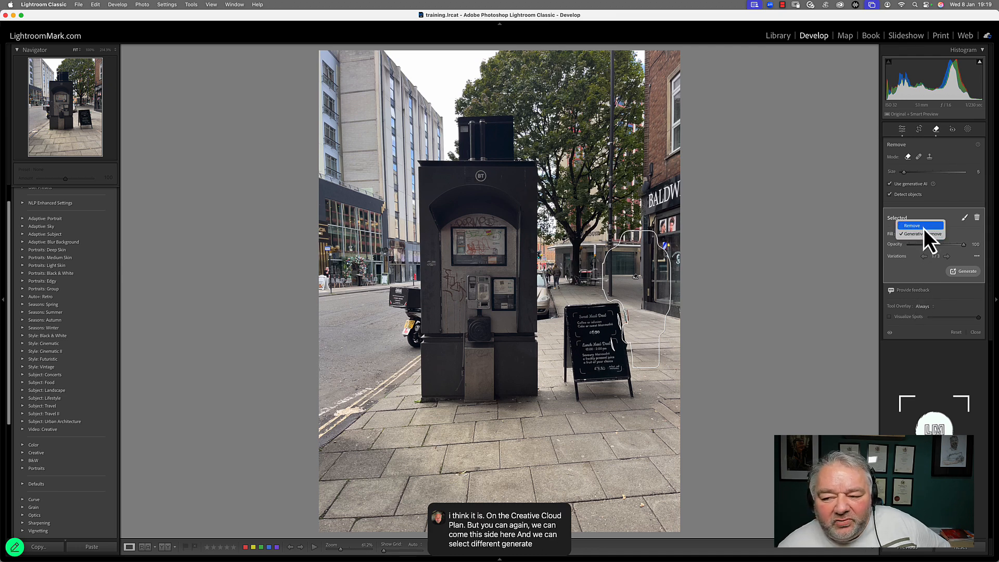
{"action": "left_click", "coordinate": [922, 235]}
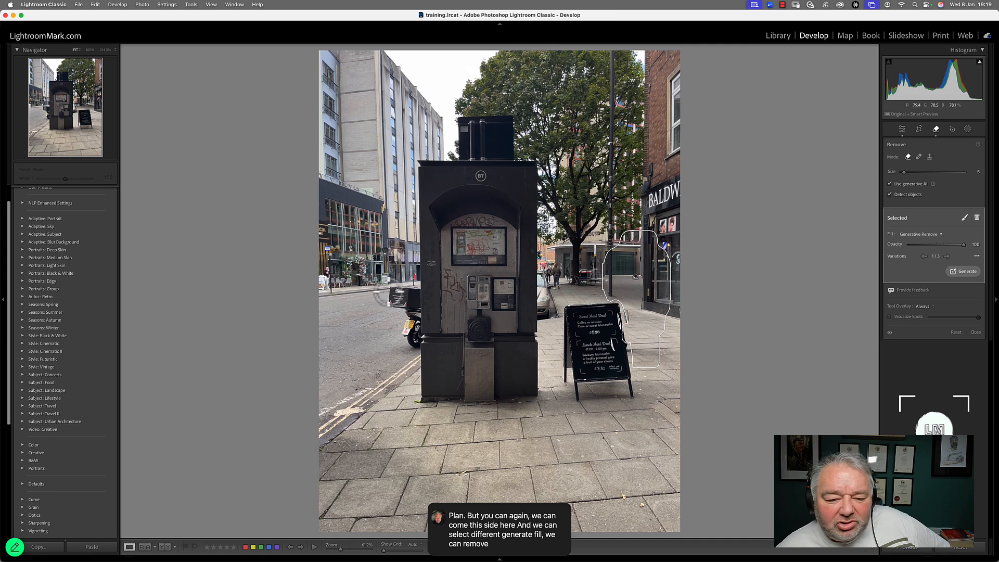
Step: Paint over the parked scooter, subtract its overlap with the kiosk, remove it, and close the Remove tool
{"action": "mouse_move", "coordinate": [397, 295]}
{"action": "left_mouse_down"}
{"action": "mouse_move", "coordinate": [400, 286]}
{"action": "mouse_move", "coordinate": [419, 285]}
{"action": "mouse_move", "coordinate": [416, 346]}
{"action": "mouse_move", "coordinate": [408, 298]}
{"action": "mouse_move", "coordinate": [404, 334]}
{"action": "mouse_move", "coordinate": [415, 304]}
{"action": "mouse_move", "coordinate": [417, 345]}
{"action": "mouse_move", "coordinate": [404, 296]}
{"action": "mouse_move", "coordinate": [394, 304]}
{"action": "mouse_move", "coordinate": [412, 321]}
{"action": "left_mouse_up"}
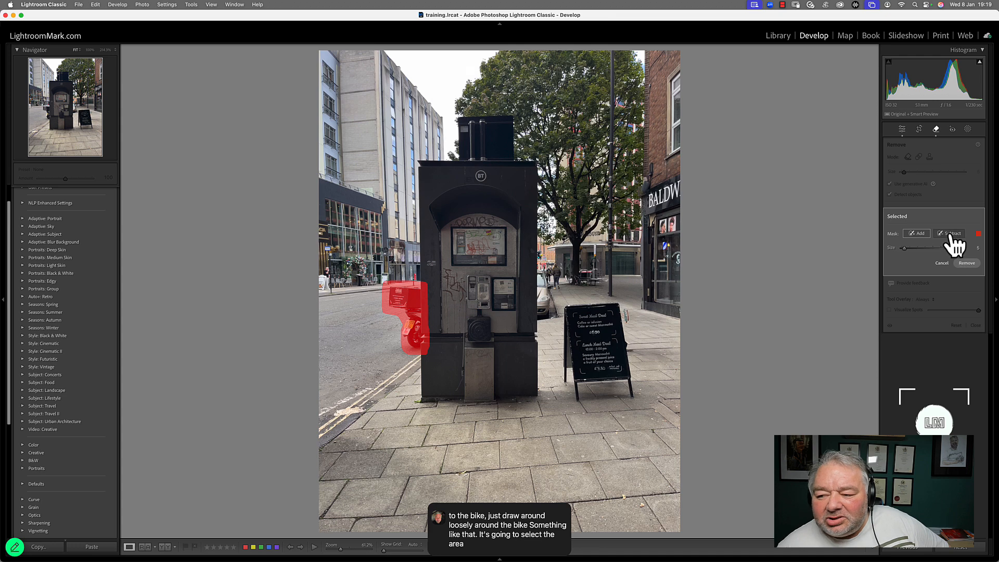
{"action": "left_click", "coordinate": [952, 233]}
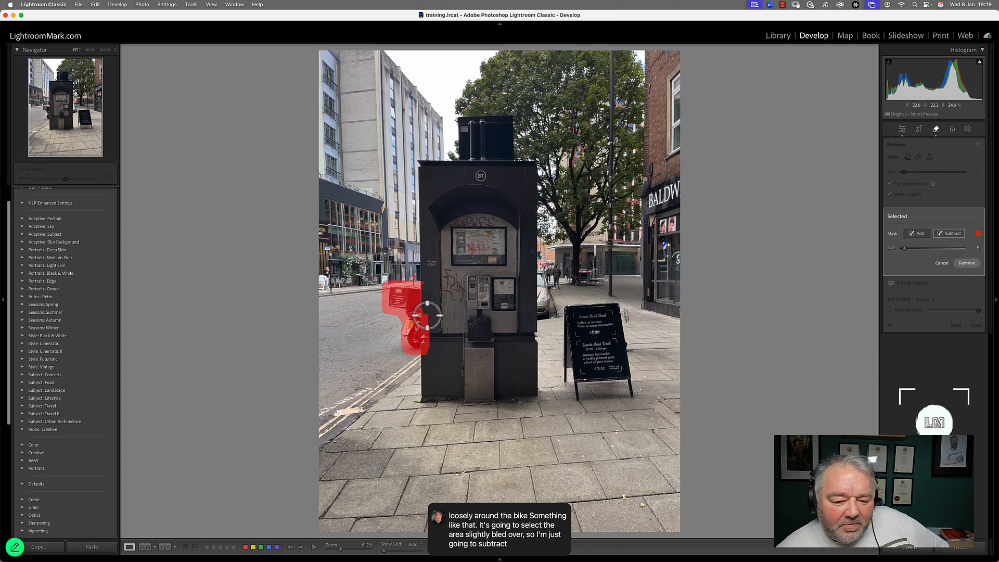
{"action": "mouse_move", "coordinate": [427, 316]}
{"action": "left_mouse_down"}
{"action": "mouse_move", "coordinate": [425, 359]}
{"action": "mouse_move", "coordinate": [427, 335]}
{"action": "mouse_move", "coordinate": [405, 355]}
{"action": "left_mouse_up"}
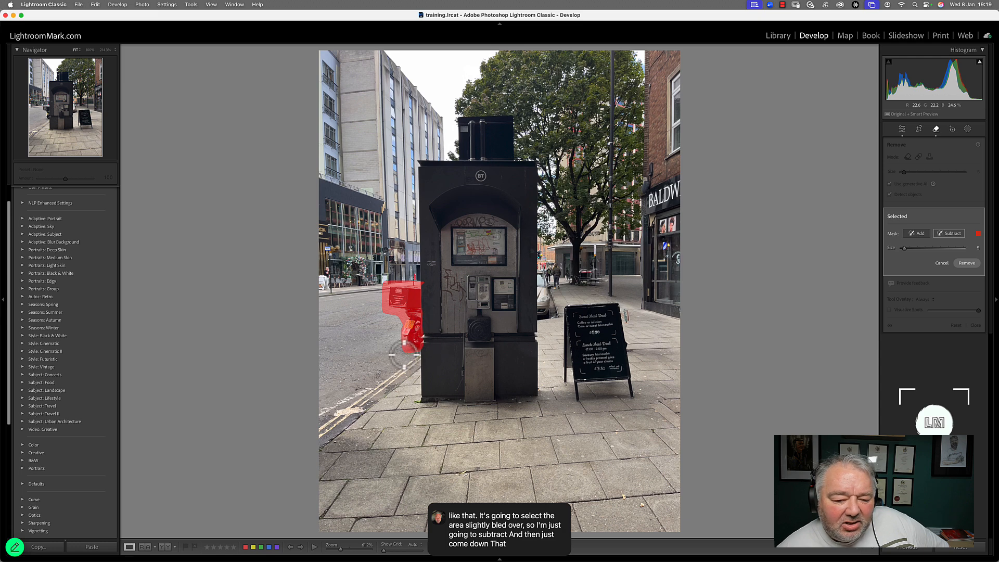
{"action": "left_click", "coordinate": [965, 264]}
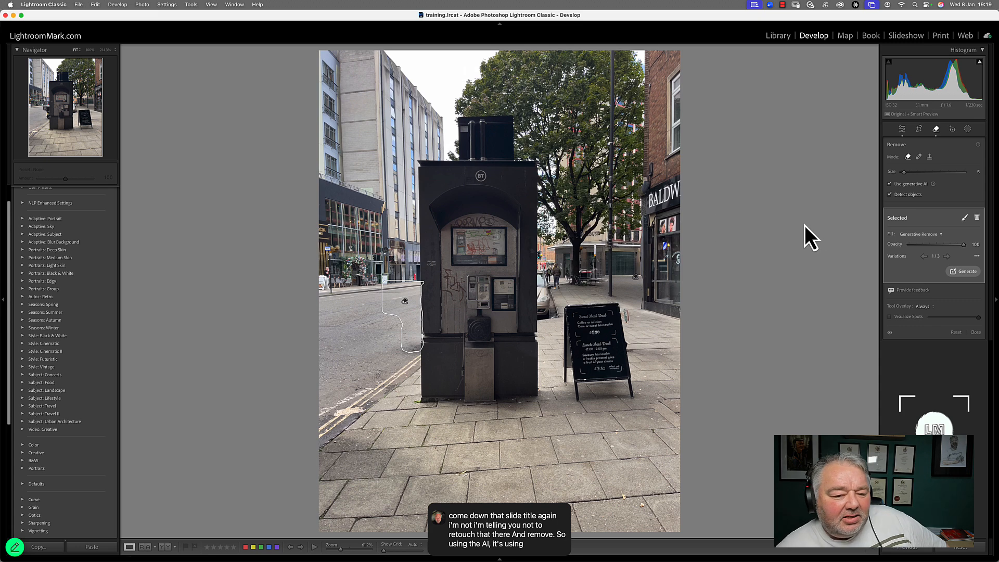
{"action": "left_click", "coordinate": [976, 333]}
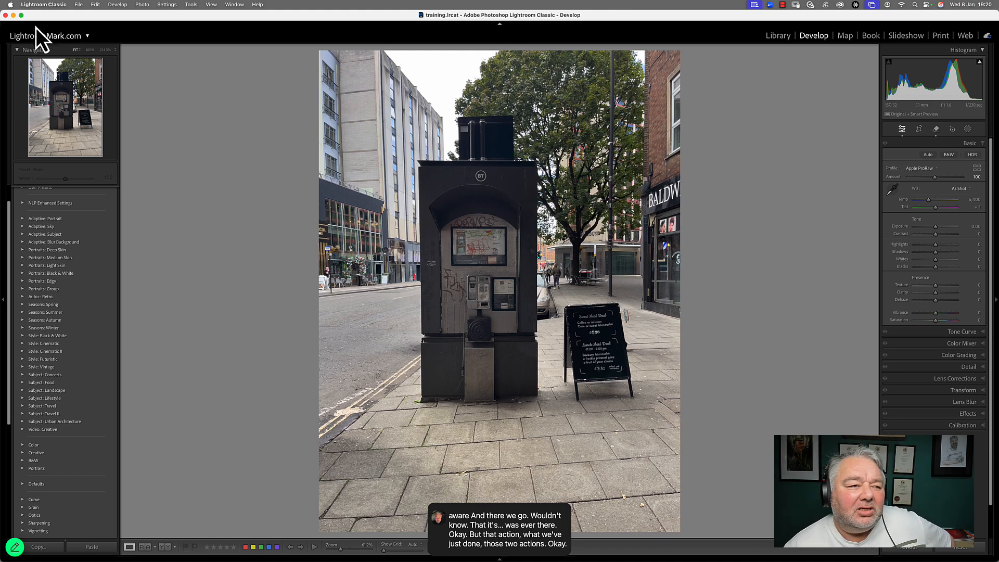
Step: In the export dialog, set Content Credentials to Publish to Content Credentials Cloud, then cancel the export
{"action": "left_click", "coordinate": [59, 5]}
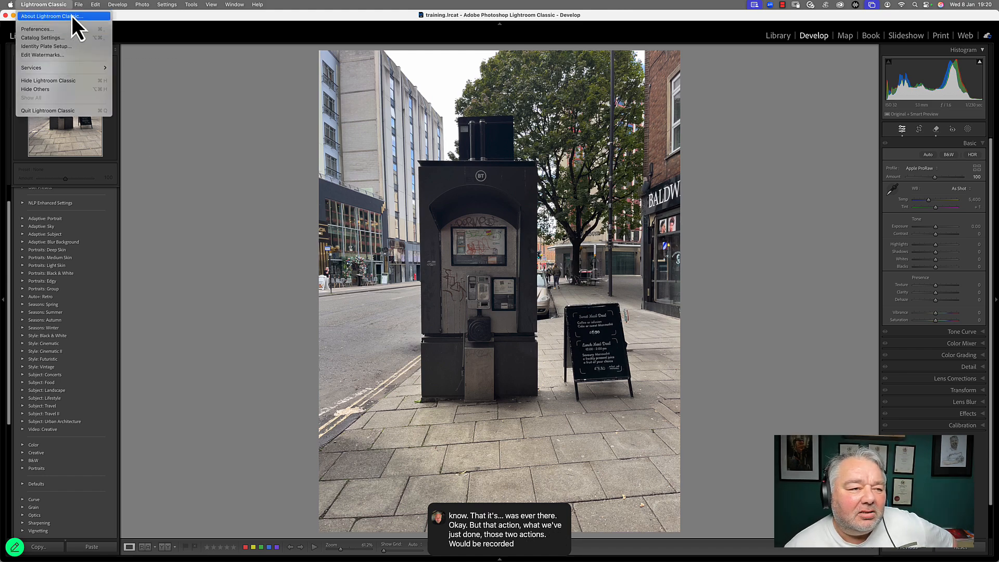
{"action": "mouse_move", "coordinate": [78, 5]}
{"action": "left_click", "coordinate": [95, 133]}
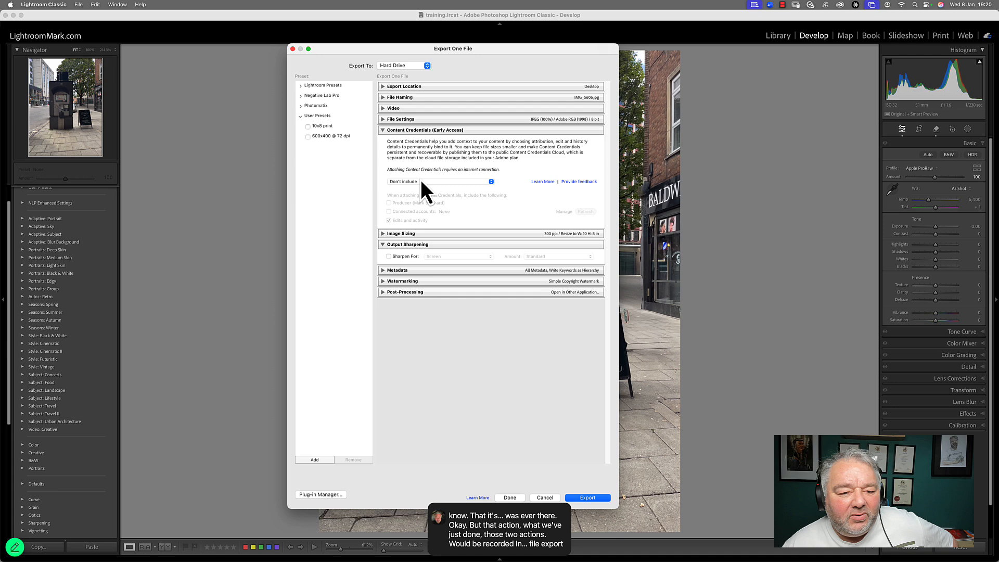
{"action": "left_click", "coordinate": [420, 179]}
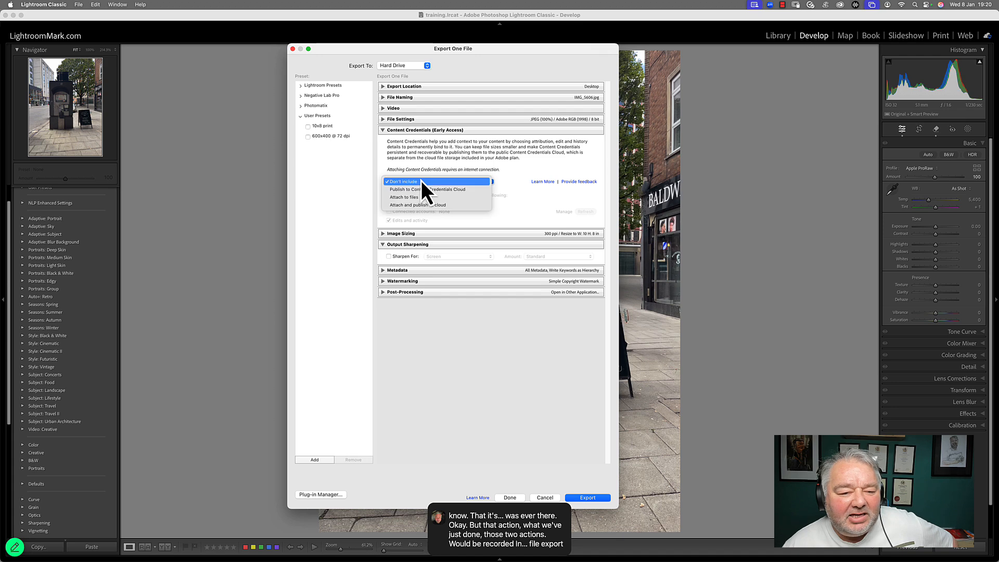
{"action": "left_click", "coordinate": [422, 192]}
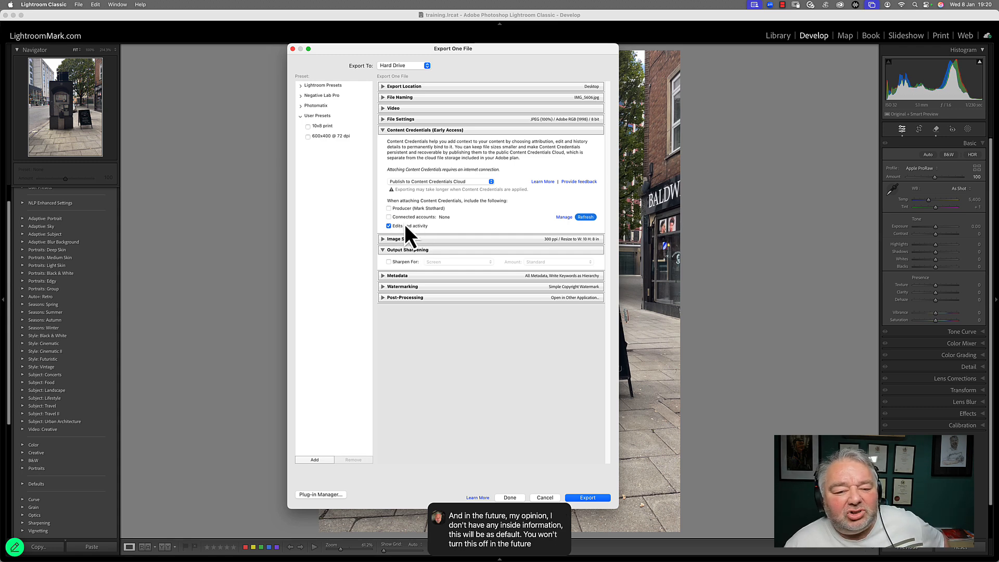
{"action": "left_click", "coordinate": [546, 499]}
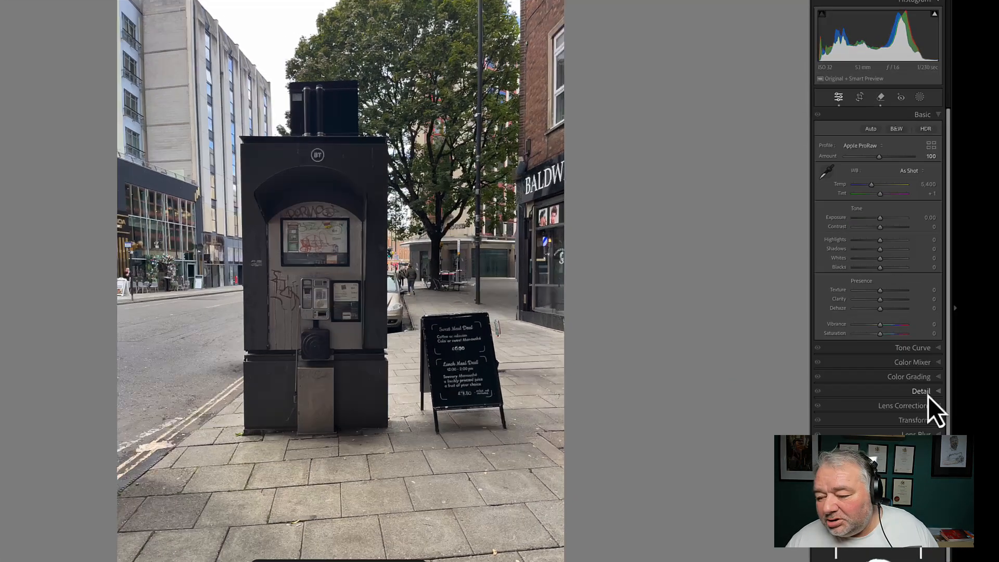
Step: Expand the Detail panel, open the Denoise enhance preview, and cancel it
{"action": "left_click", "coordinate": [924, 392]}
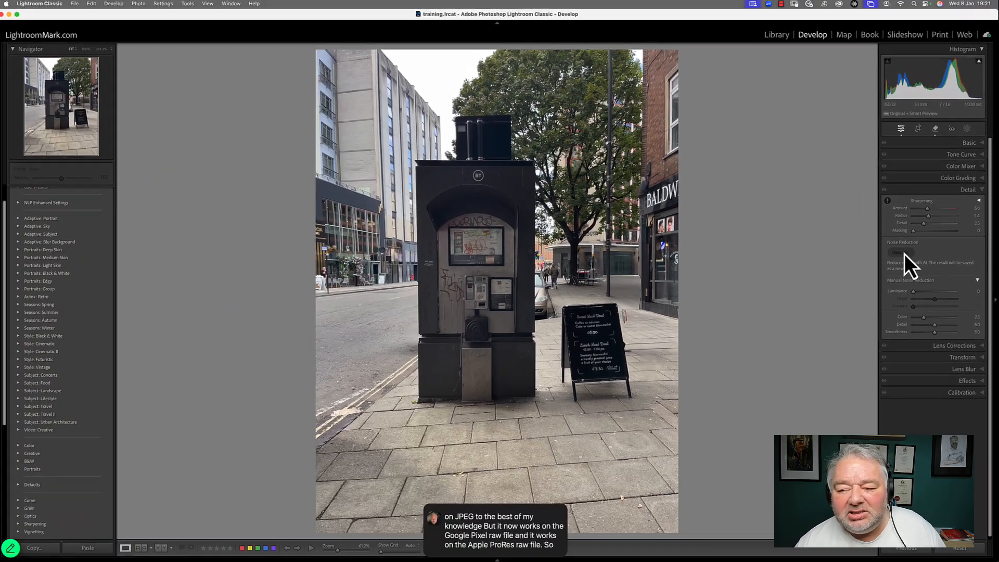
{"action": "left_click", "coordinate": [905, 254]}
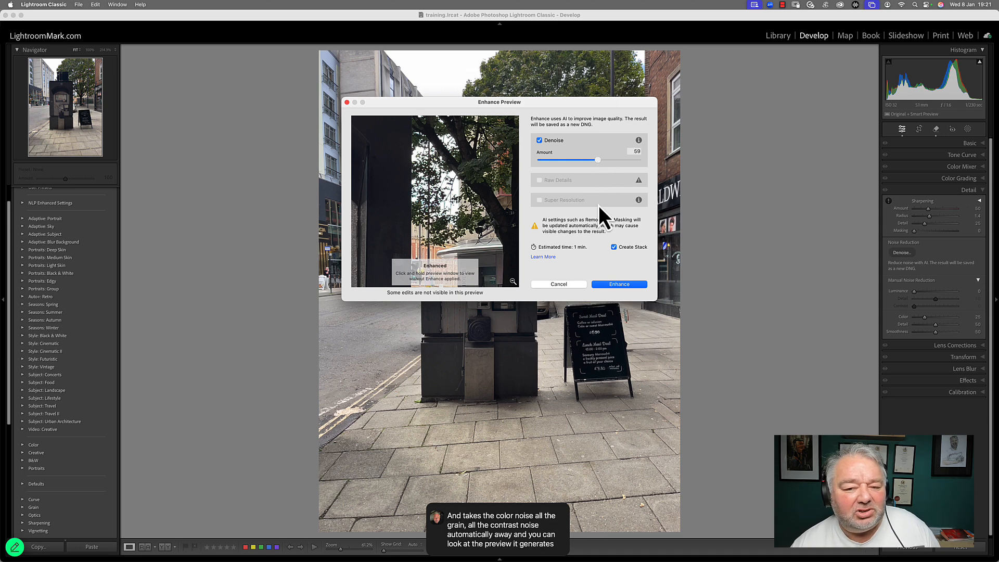
{"action": "left_click", "coordinate": [558, 285]}
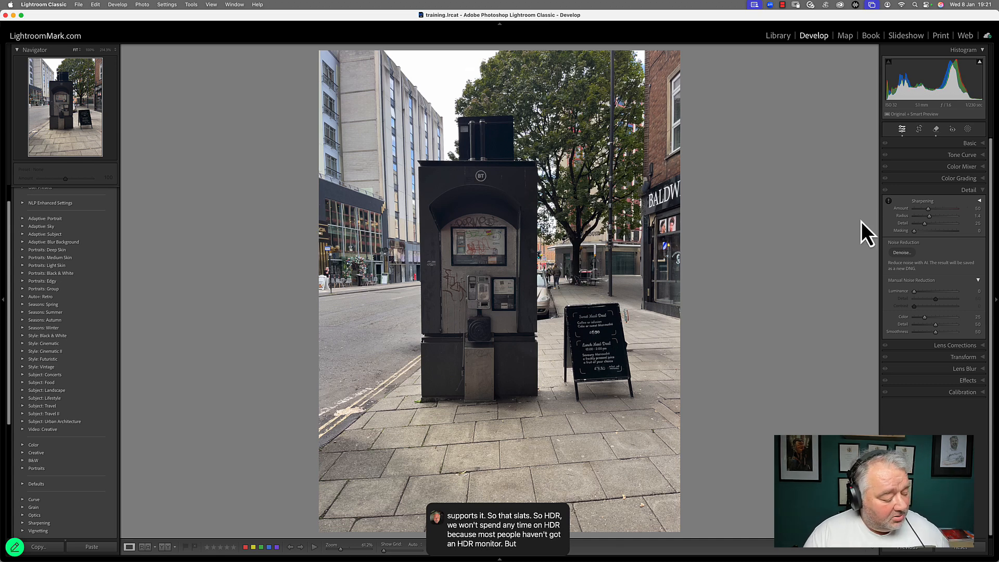
Step: Turn on HDR editing in the Basic panel and toggle Visualize HDR on and off
{"action": "key", "text": "shift+super+r"}
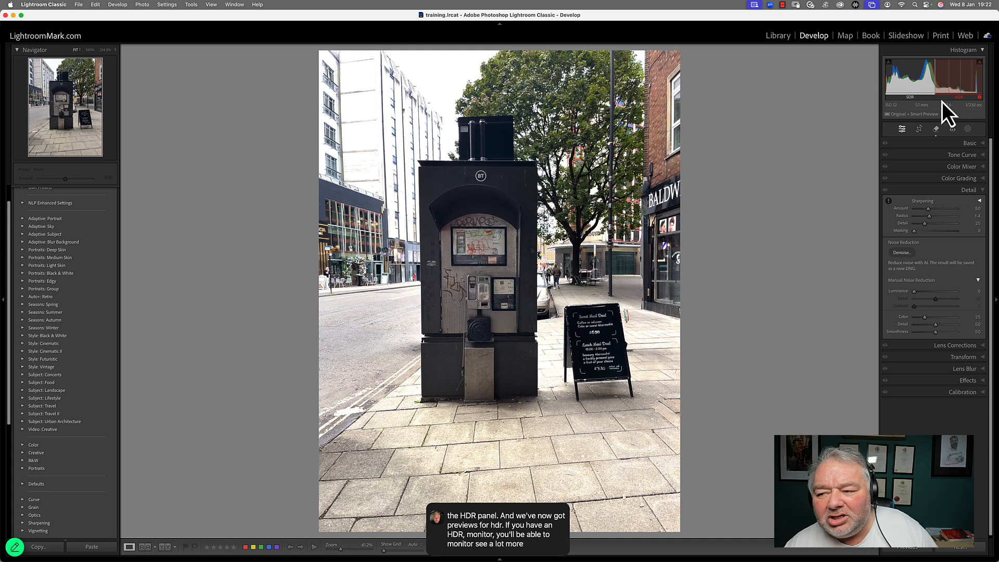
{"action": "left_click", "coordinate": [977, 144]}
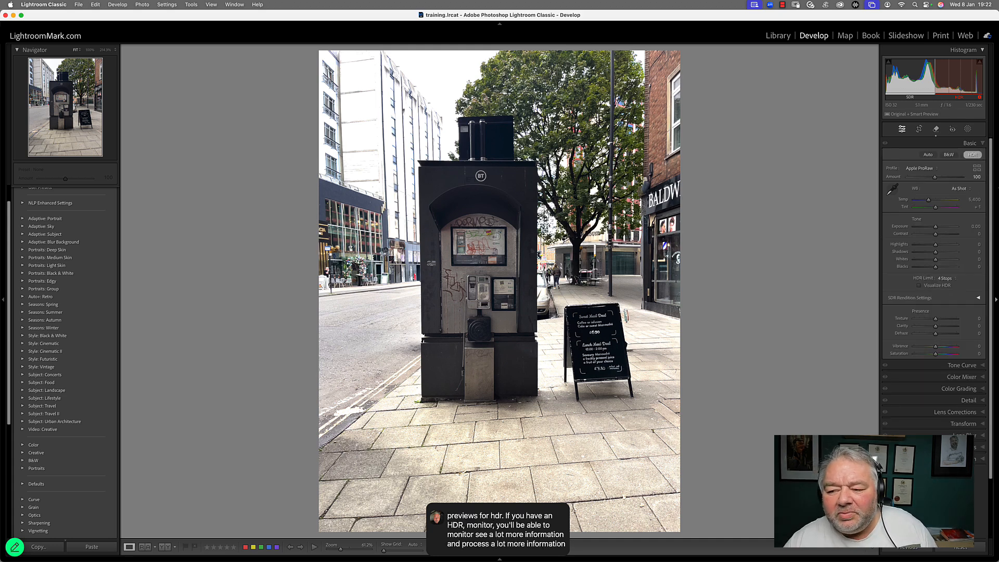
{"action": "left_click", "coordinate": [933, 287]}
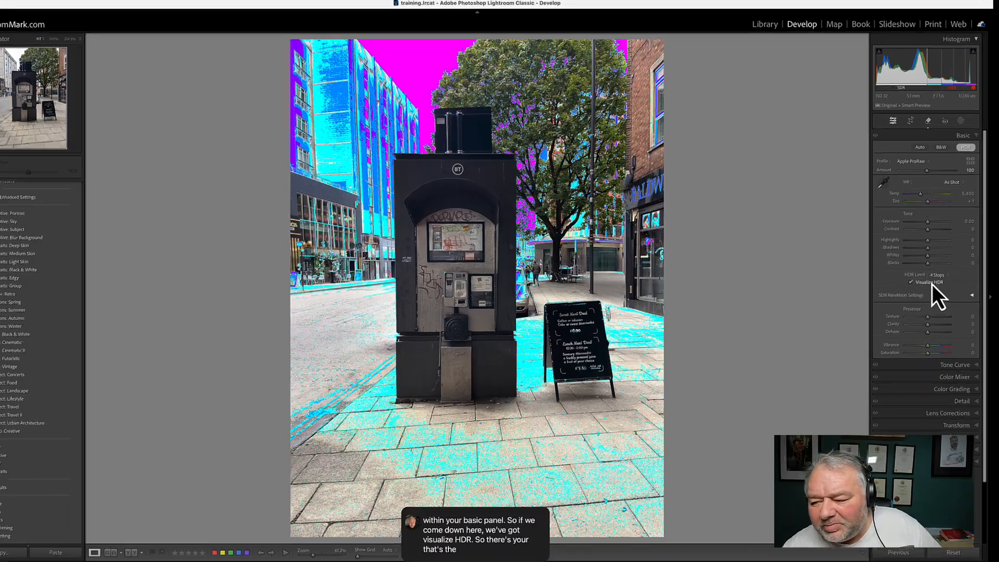
{"action": "left_click", "coordinate": [931, 283]}
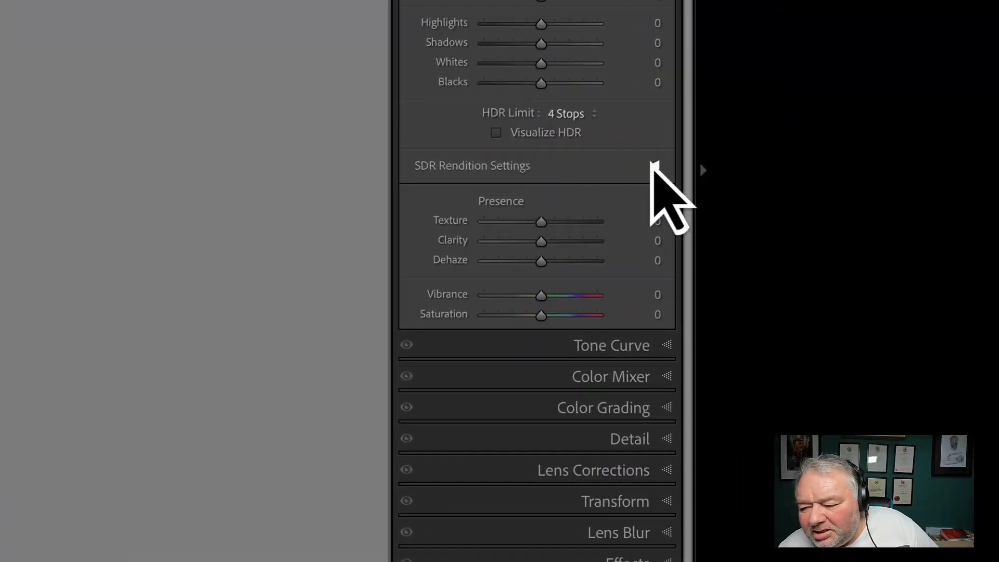
Step: Preview the image for SDR display in SDR Rendition Settings, then turn HDR editing off
{"action": "left_click", "coordinate": [654, 164]}
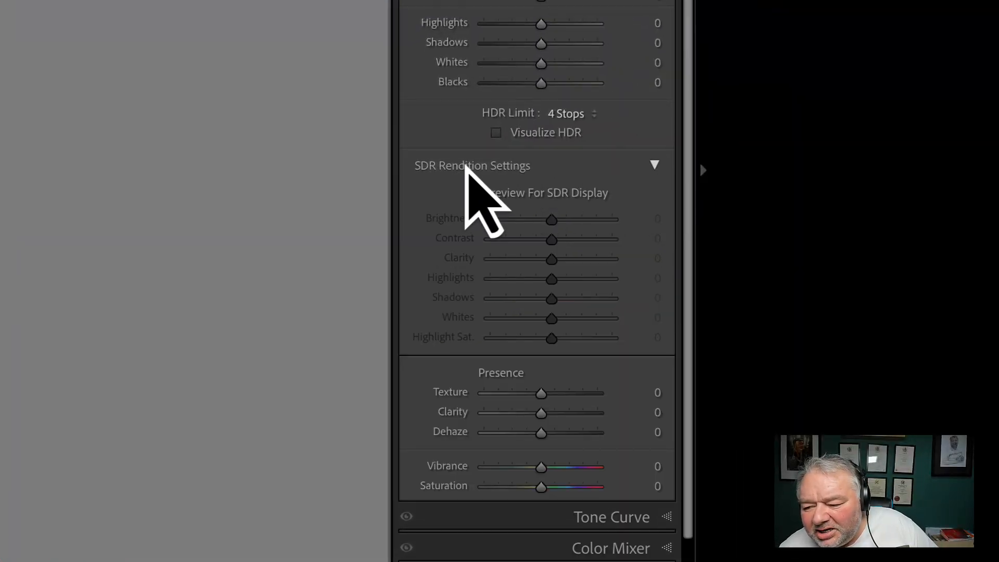
{"action": "left_click", "coordinate": [471, 177]}
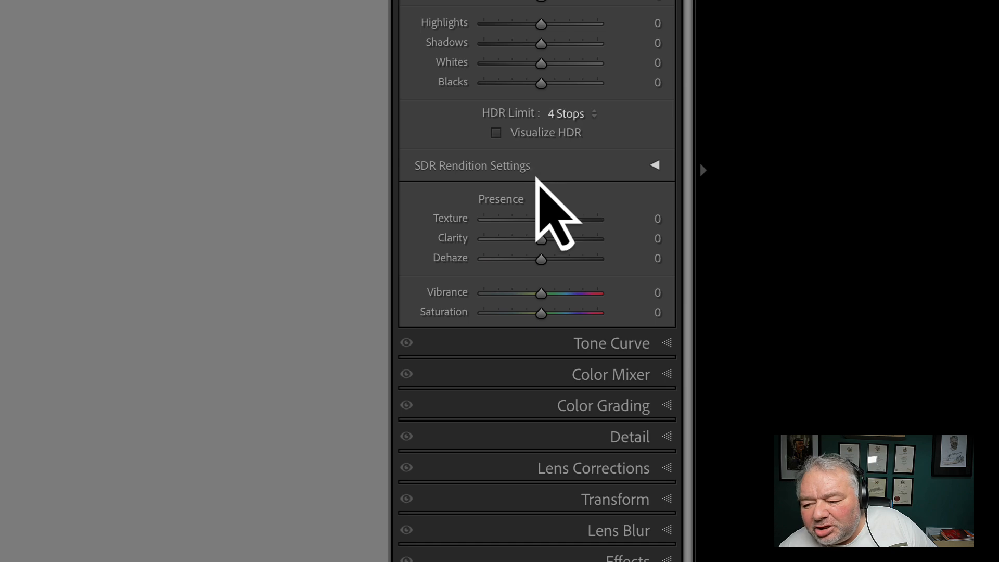
{"action": "left_click", "coordinate": [536, 177]}
{"action": "left_click", "coordinate": [471, 193]}
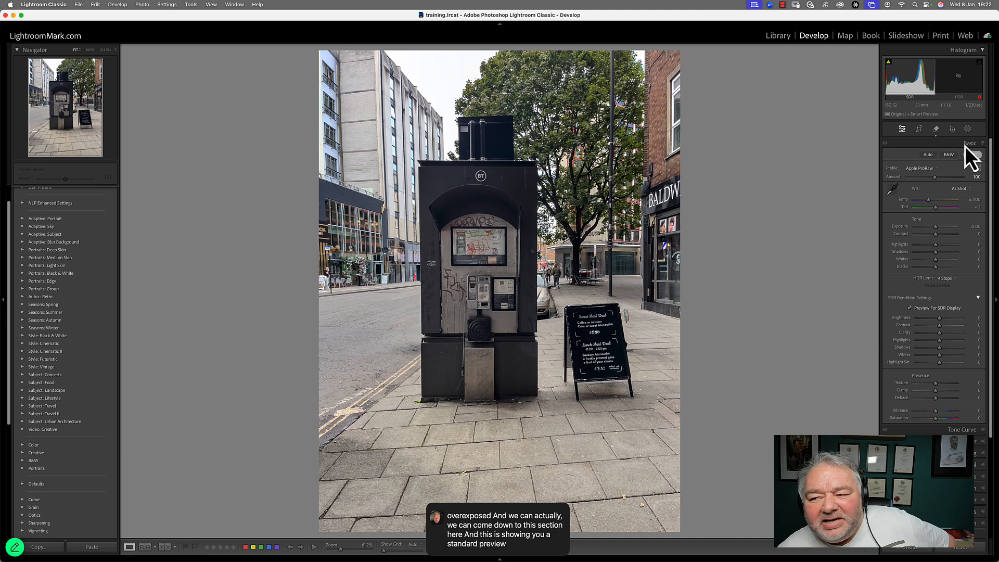
{"action": "left_click", "coordinate": [925, 310]}
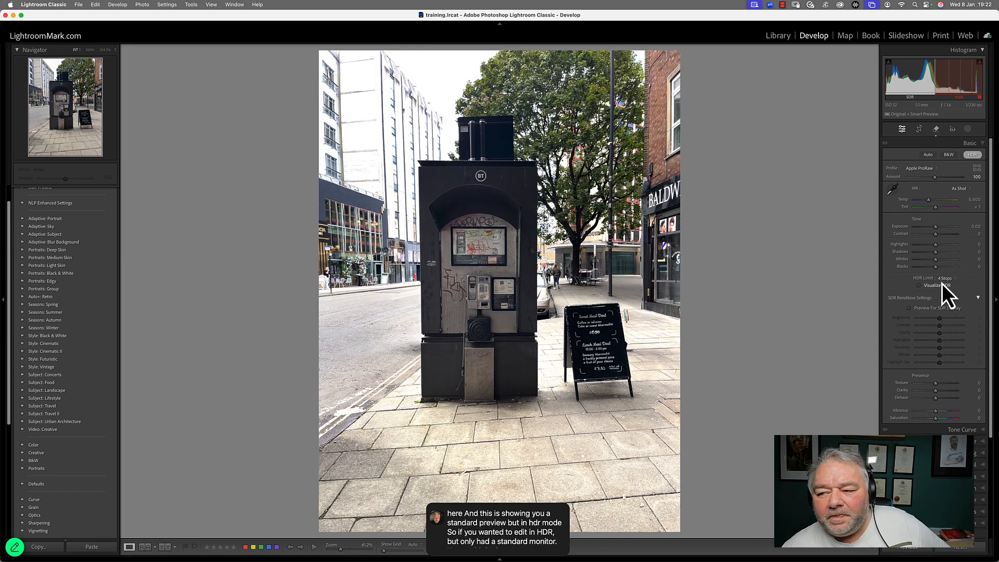
{"action": "left_click", "coordinate": [972, 155]}
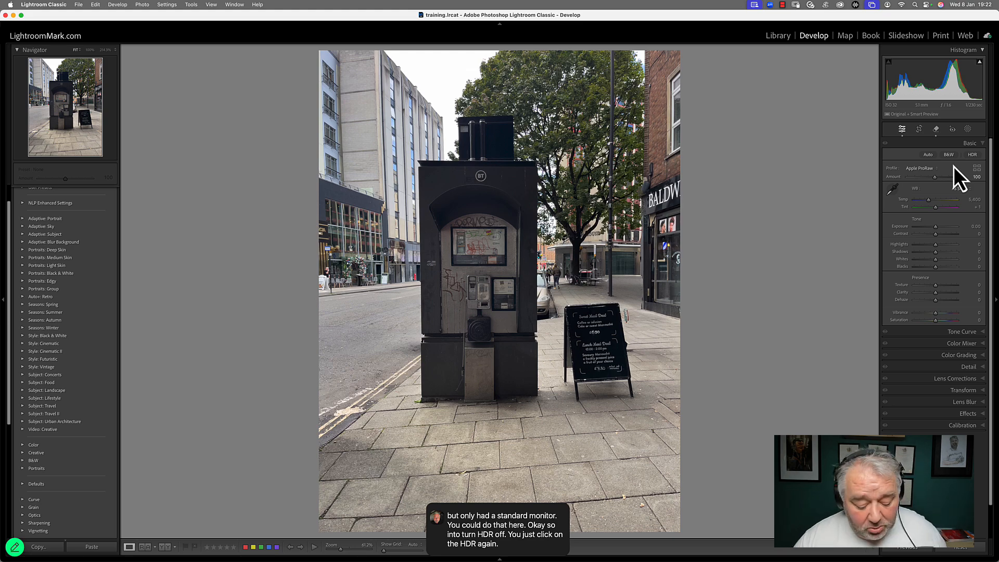
Step: Open the beach photo with the two tents in Photoshop as a Smart Object
{"action": "key", "text": "g"}
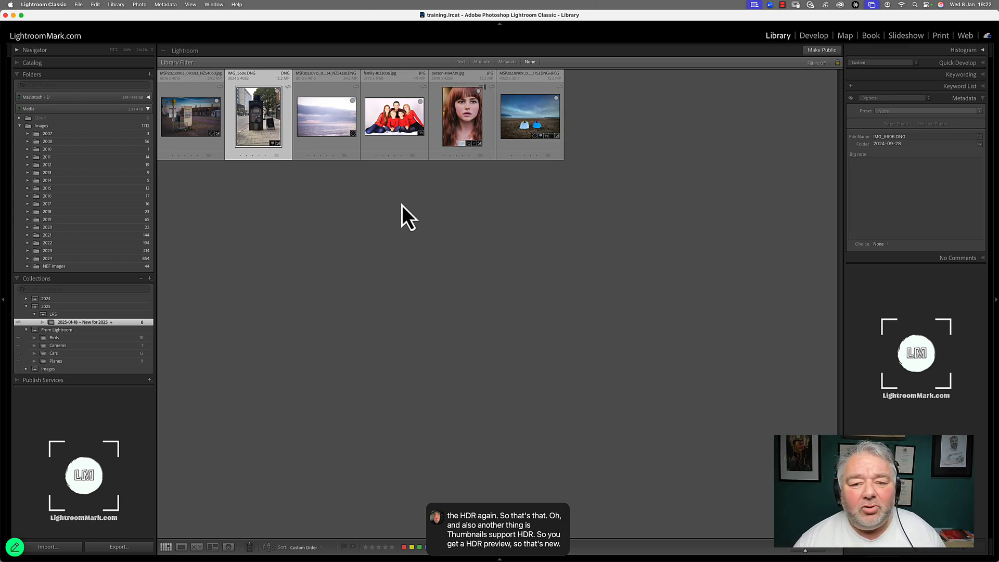
{"action": "double_click", "coordinate": [523, 121]}
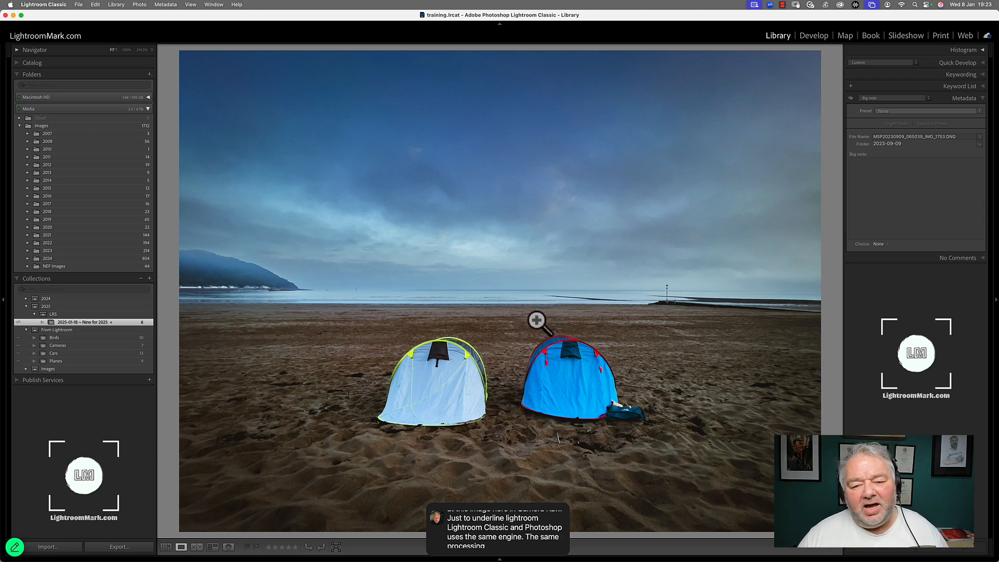
{"action": "right_click", "coordinate": [390, 185]}
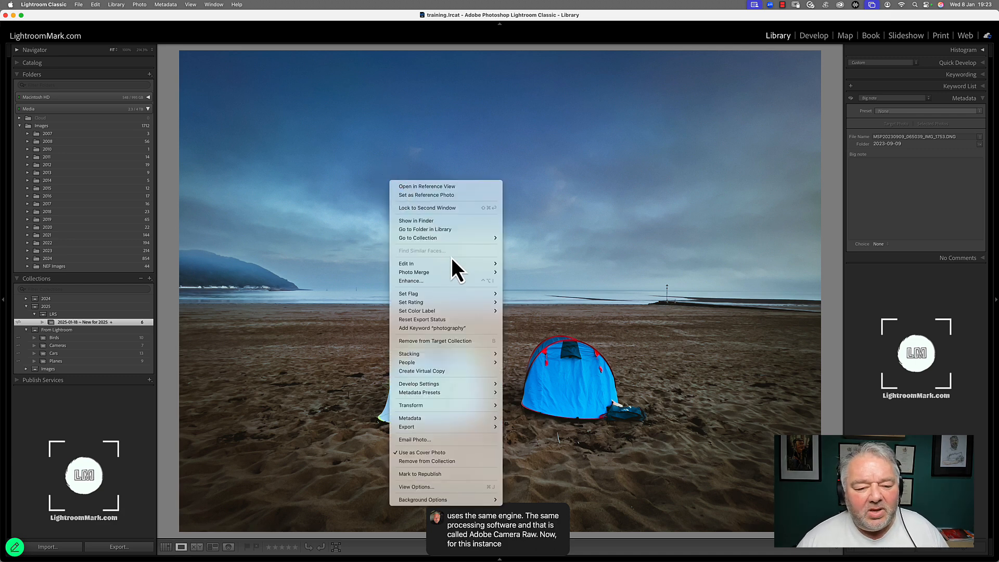
{"action": "mouse_move", "coordinate": [454, 263]}
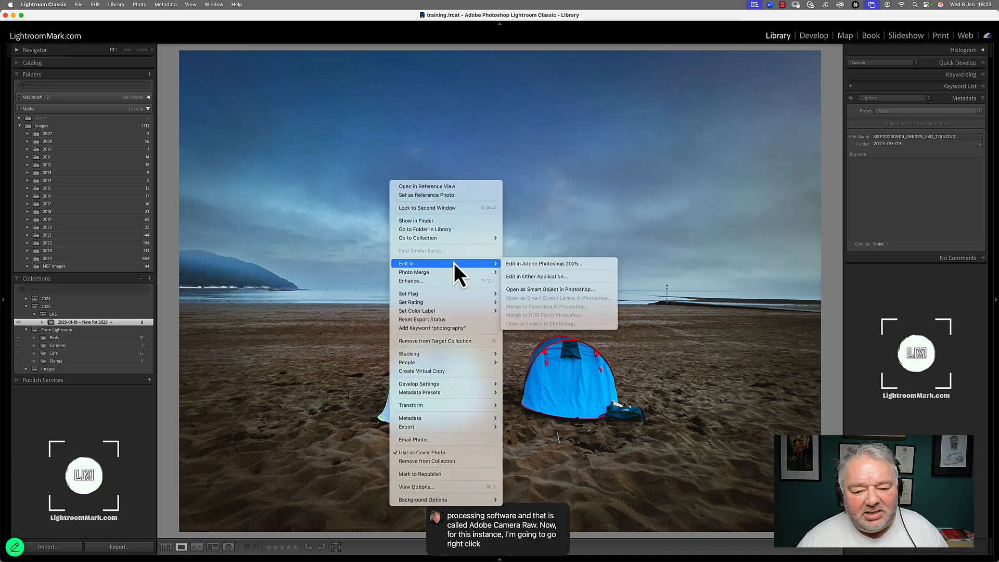
{"action": "left_click", "coordinate": [562, 291]}
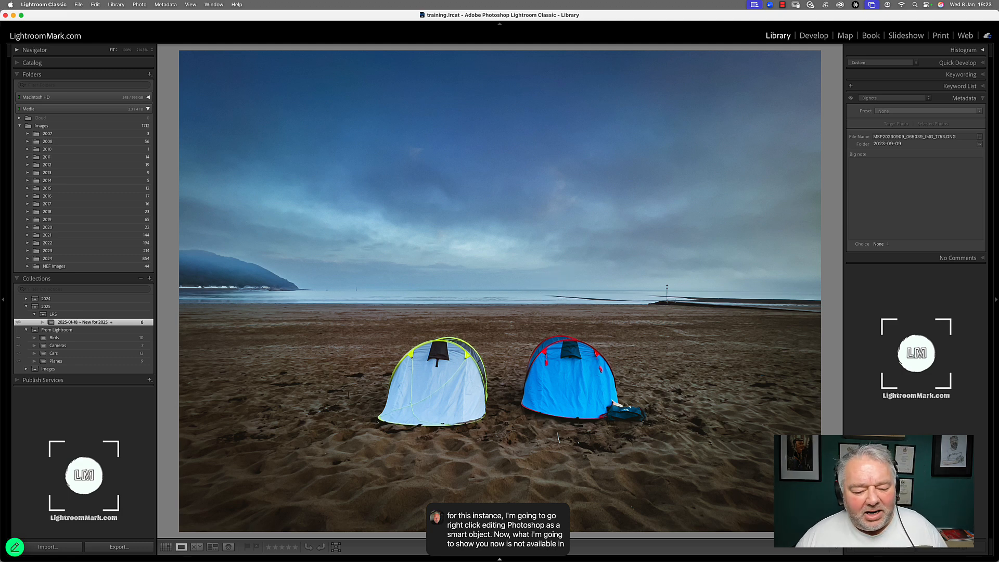
Step: Switch to Photoshop and open the smart object layer in Camera Raw
{"action": "mouse_move", "coordinate": [336, 557]}
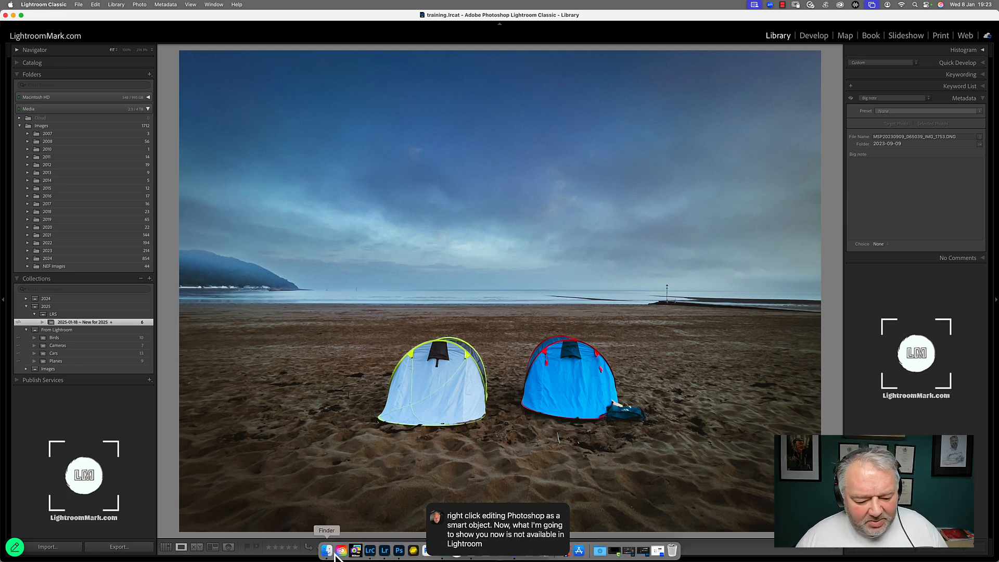
{"action": "left_click", "coordinate": [399, 555]}
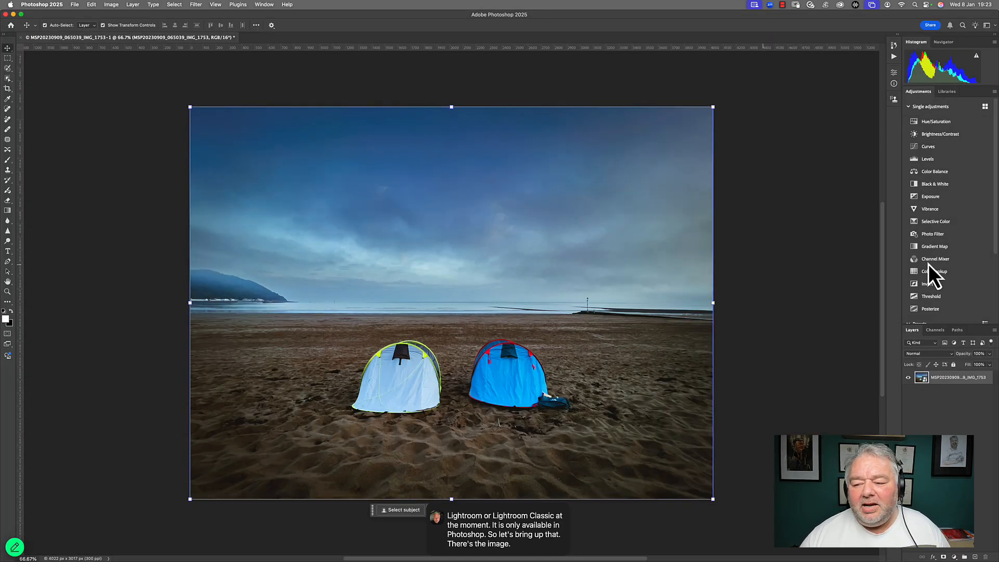
{"action": "double_click", "coordinate": [922, 379]}
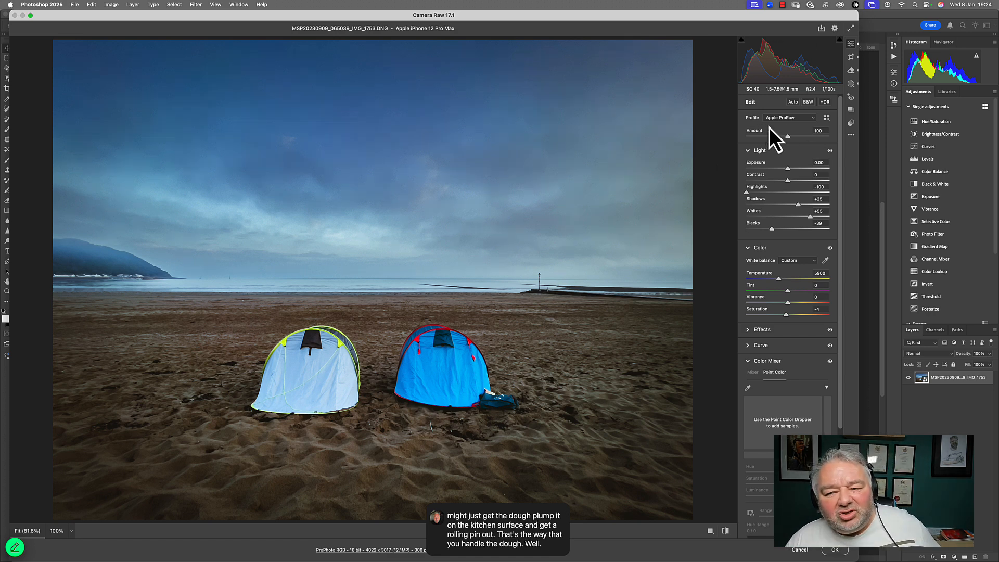
Step: Open the profile browser in Camera Raw and apply the color Adobe Adaptive (beta) profile from the Adaptive group
{"action": "left_click", "coordinate": [827, 119]}
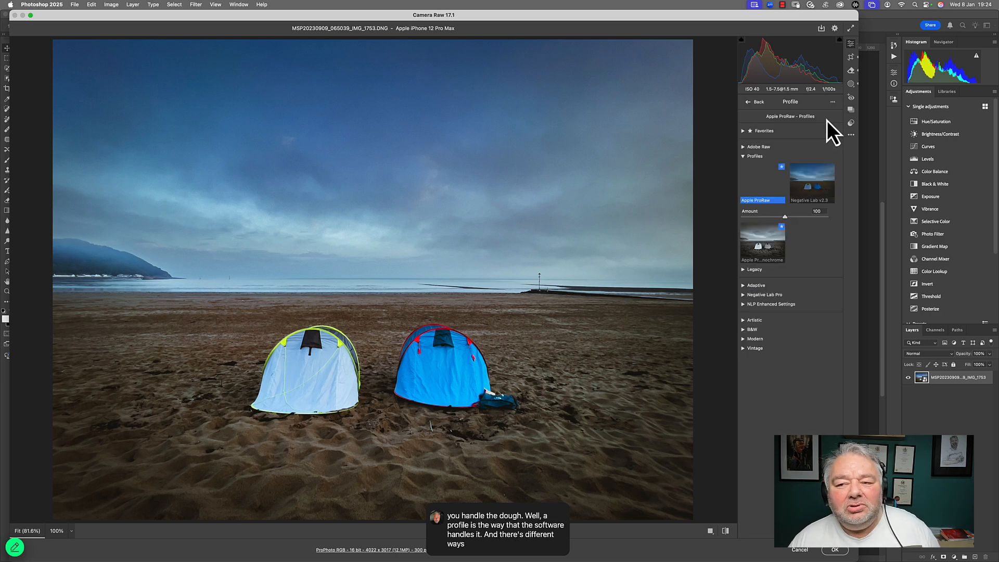
{"action": "left_click", "coordinate": [746, 156]}
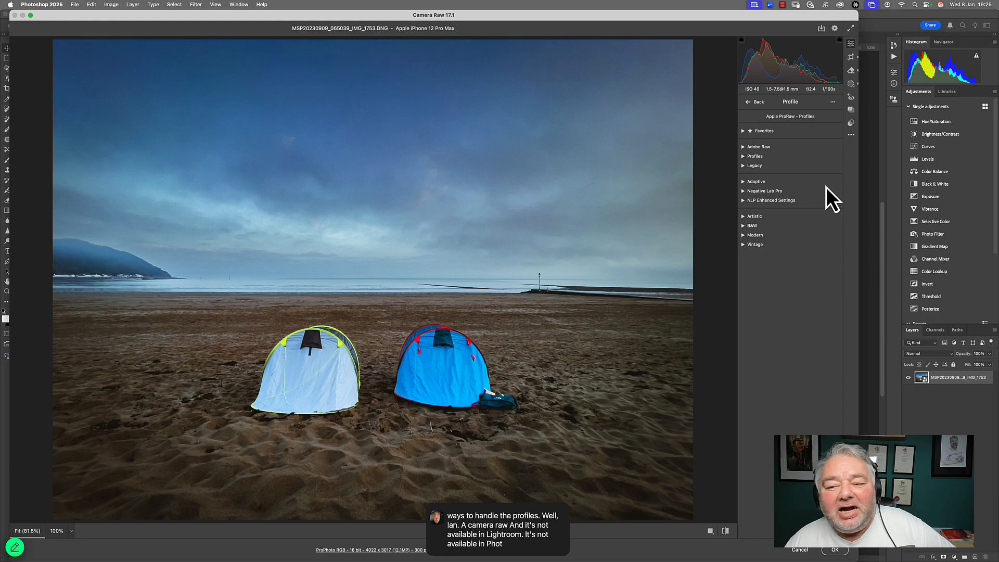
{"action": "left_click", "coordinate": [744, 182]}
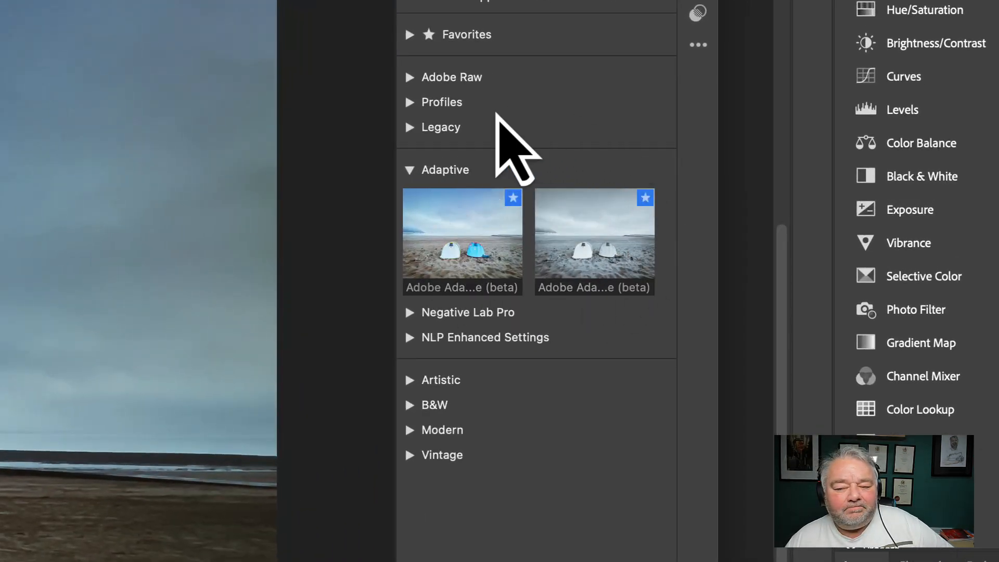
{"action": "left_click", "coordinate": [472, 242]}
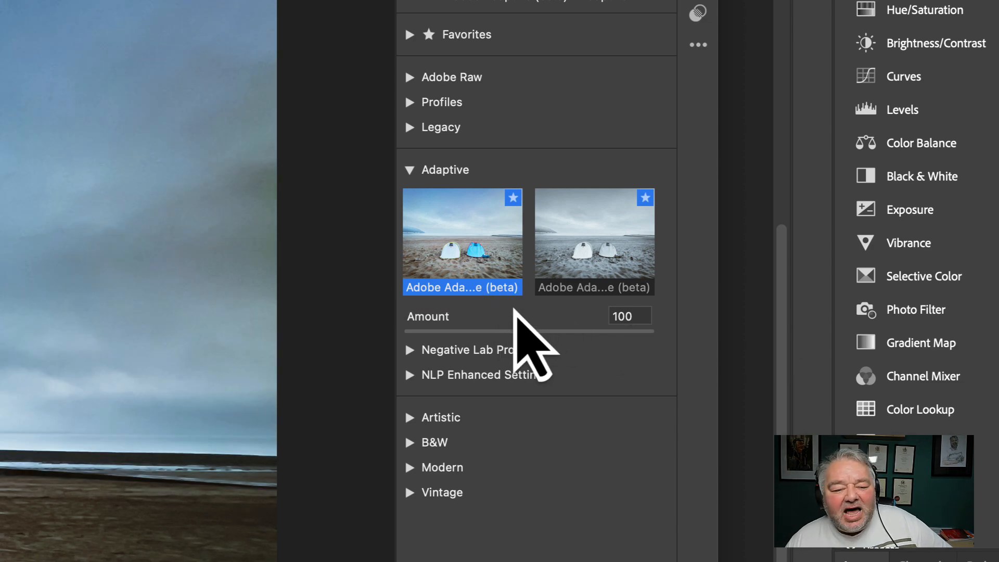
{"action": "left_click", "coordinate": [596, 253]}
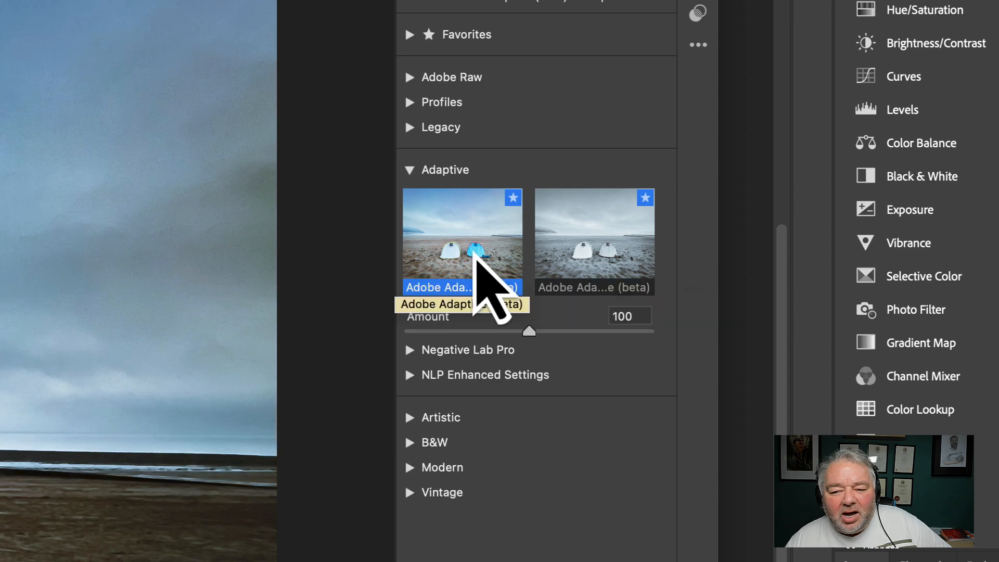
{"action": "left_click", "coordinate": [477, 254]}
Step: Set the Adaptive profile's Amount to about 77
{"action": "left_click_drag", "start_coordinate": [529, 331], "coordinate": [507, 341]}
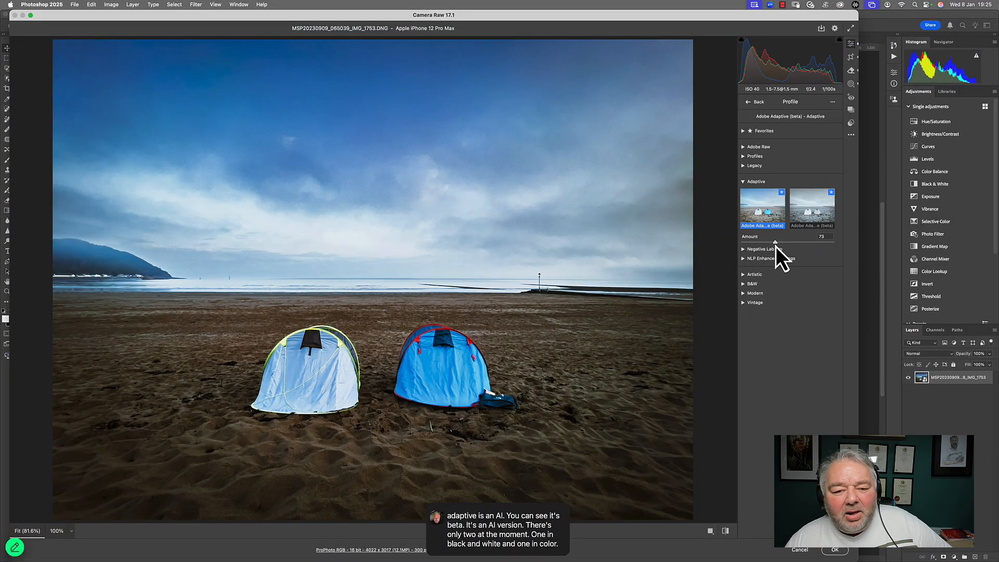
{"action": "mouse_move", "coordinate": [776, 246]}
{"action": "left_mouse_down"}
{"action": "mouse_move", "coordinate": [800, 242]}
{"action": "mouse_move", "coordinate": [773, 241]}
{"action": "left_mouse_up"}
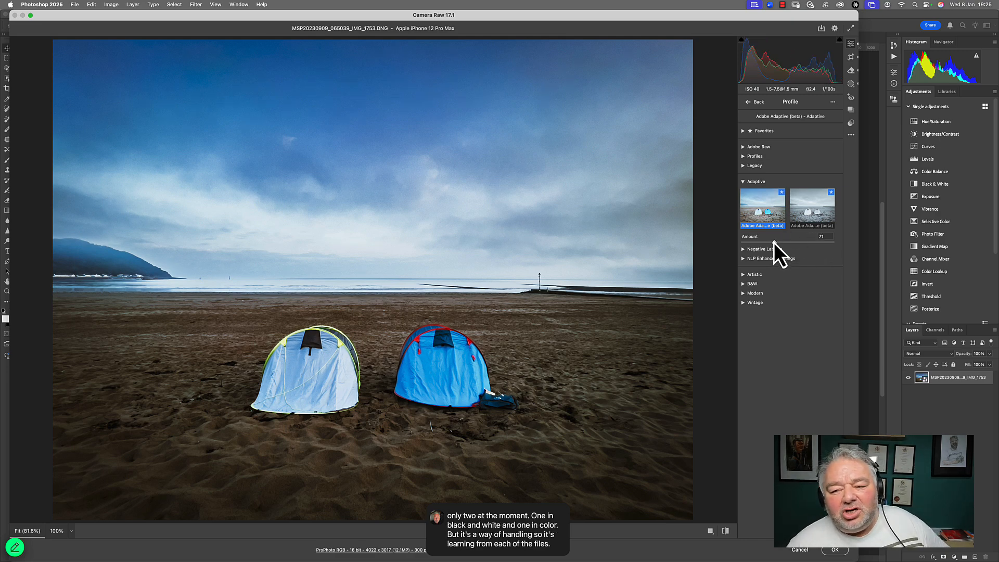
{"action": "mouse_move", "coordinate": [773, 243]}
{"action": "left_mouse_down"}
{"action": "mouse_move", "coordinate": [789, 245]}
{"action": "mouse_move", "coordinate": [776, 246]}
{"action": "left_mouse_up"}
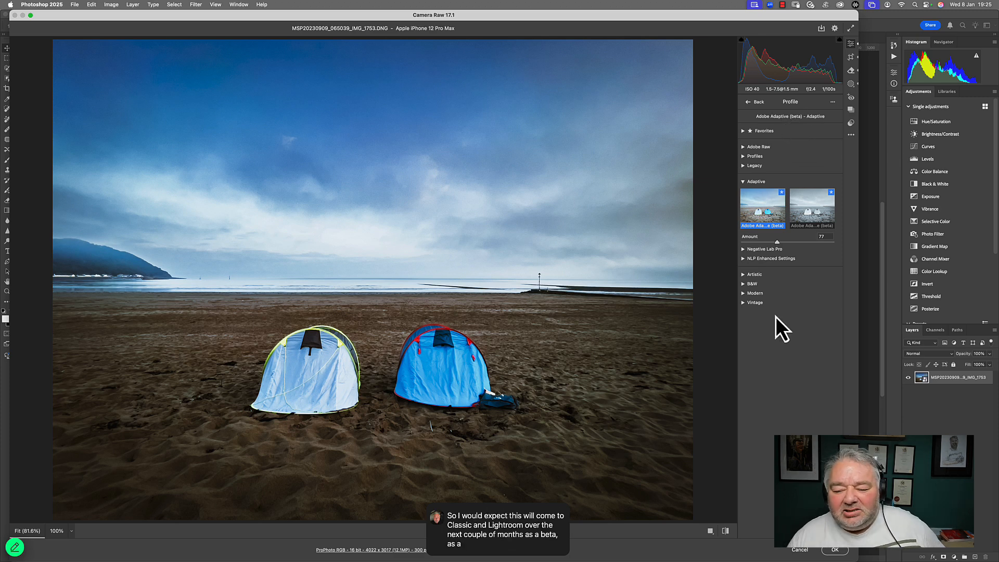
Step: Cancel Camera Raw and switch to Lightroom Classic
{"action": "left_click", "coordinate": [799, 552]}
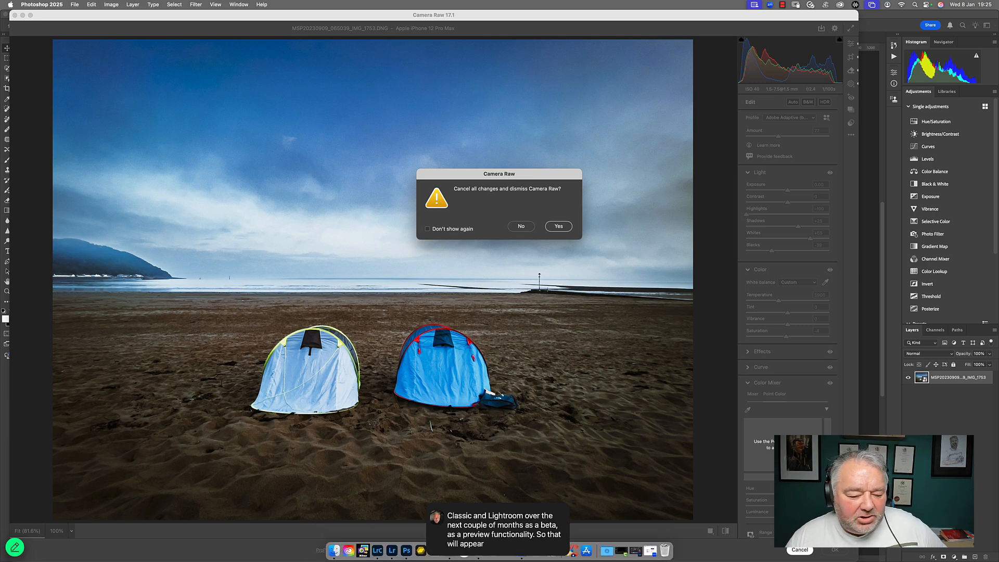
{"action": "left_click", "coordinate": [383, 554]}
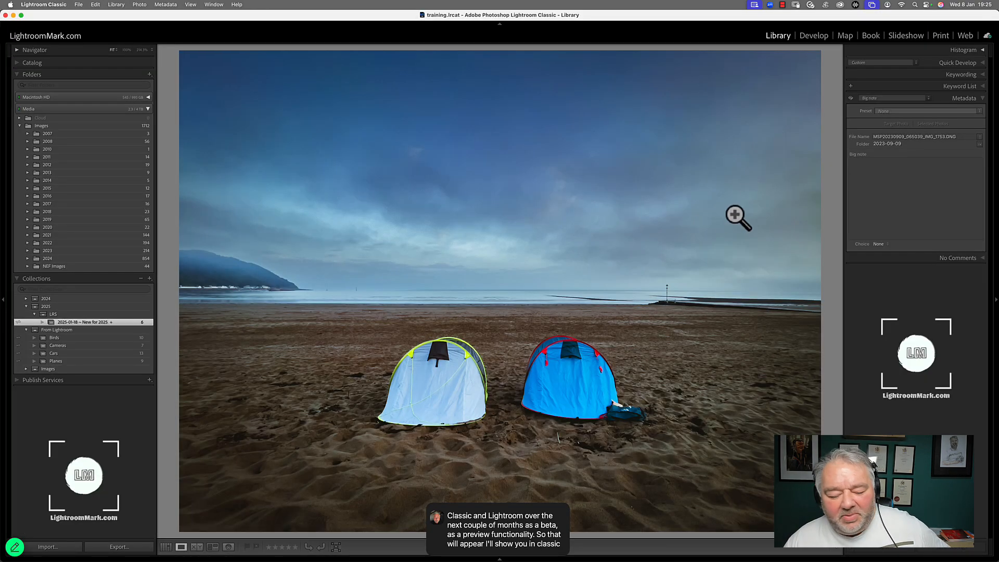
Step: Open the beach photo in the Develop module and browse its profiles in the Profile Browser
{"action": "key", "text": "g"}
{"action": "key", "text": "d"}
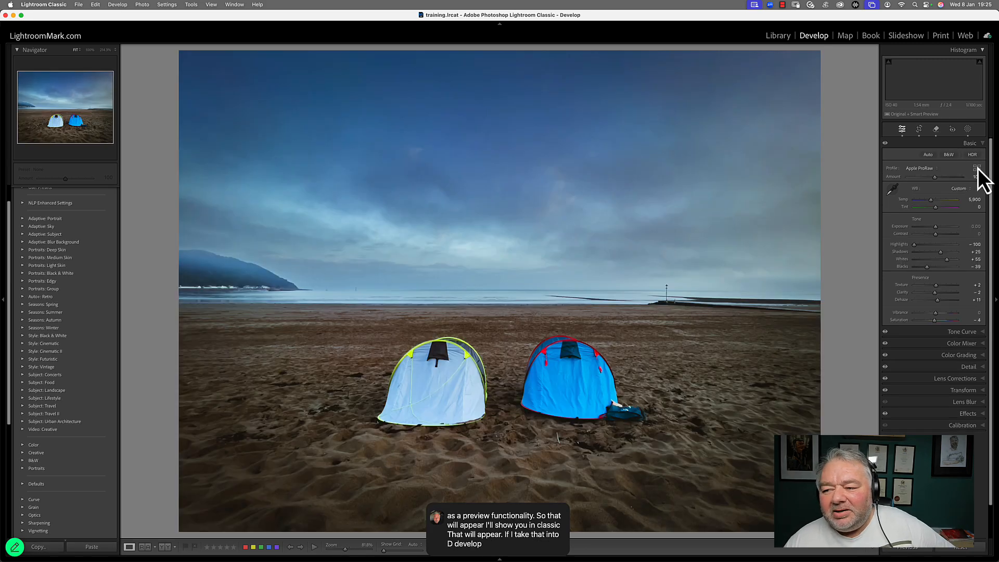
{"action": "left_click", "coordinate": [977, 169]}
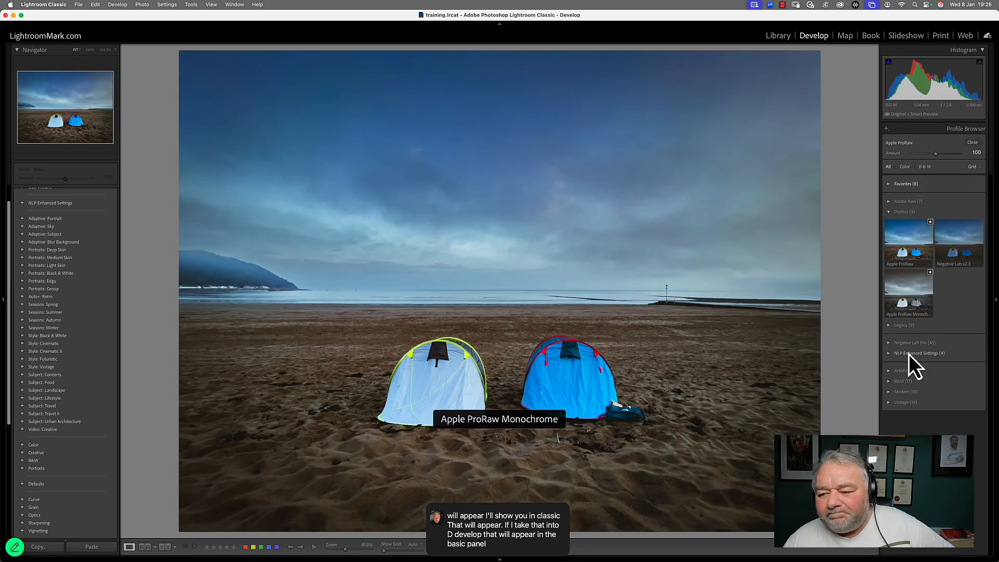
{"action": "left_click", "coordinate": [889, 213]}
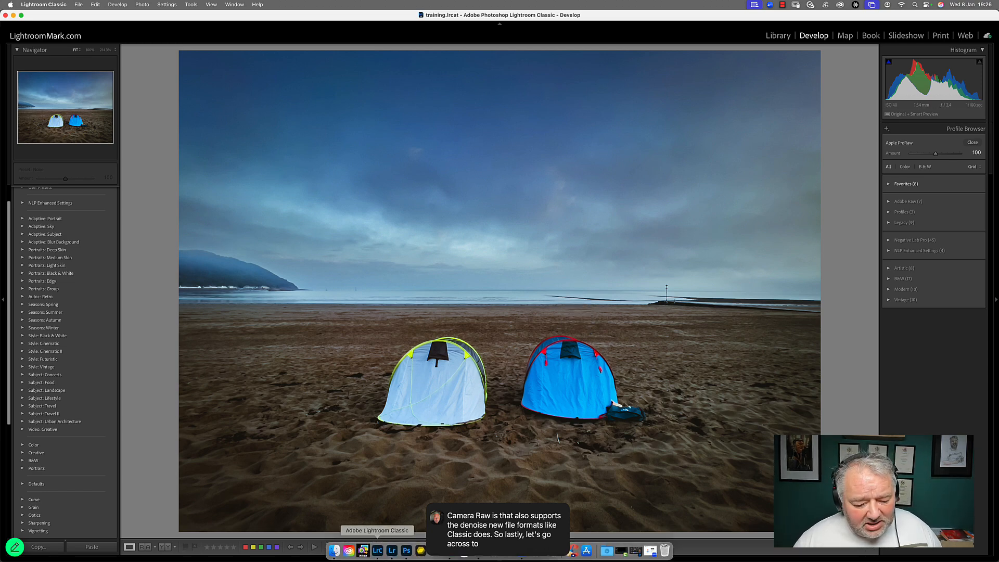
Step: Switch to Lightroom and open the daffodil photo in Detail view
{"action": "left_click", "coordinate": [392, 551]}
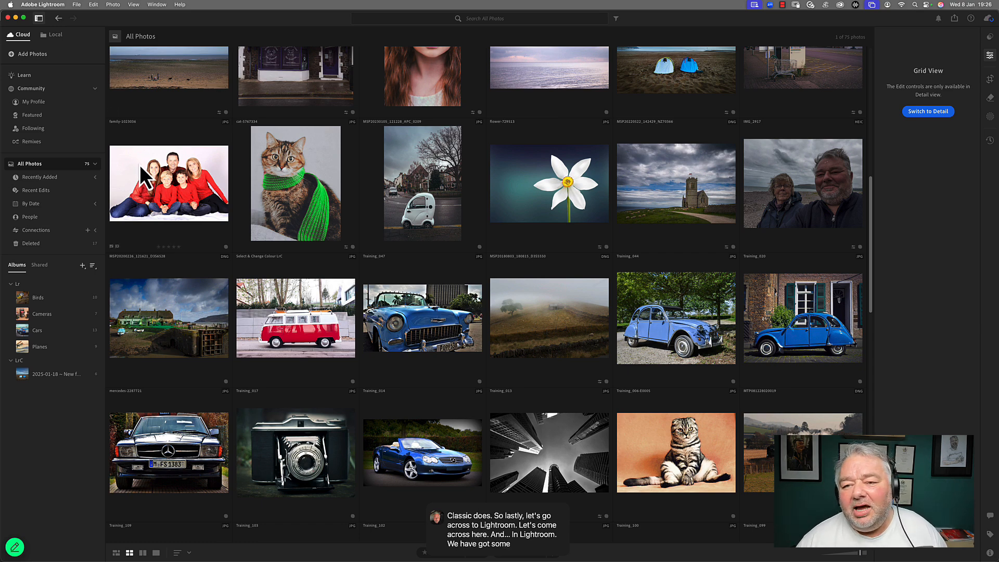
{"action": "double_click", "coordinate": [557, 180]}
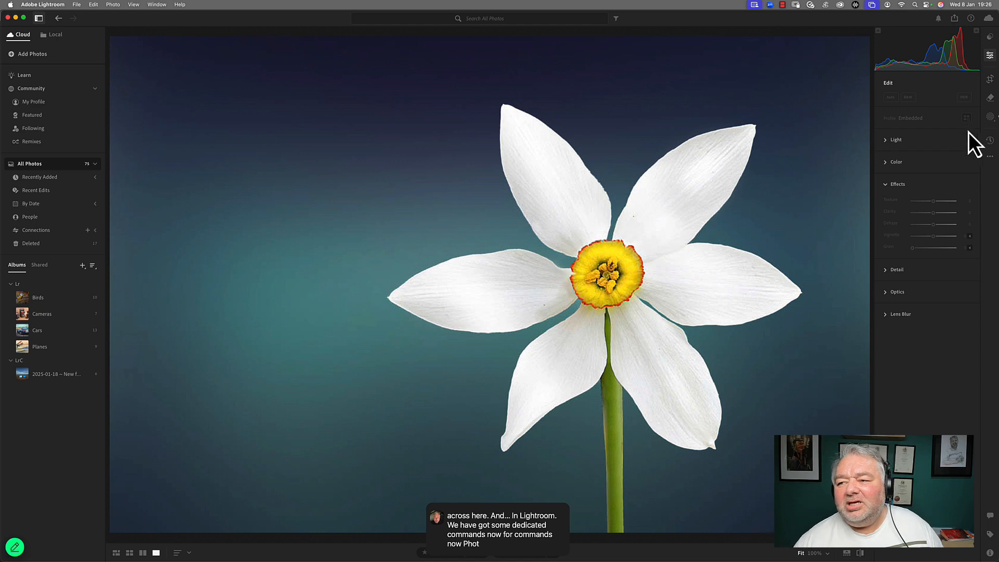
Step: Examine the Edit in Photoshop and Open as Smart Object options in the editing menu and File menu
{"action": "left_click", "coordinate": [991, 157]}
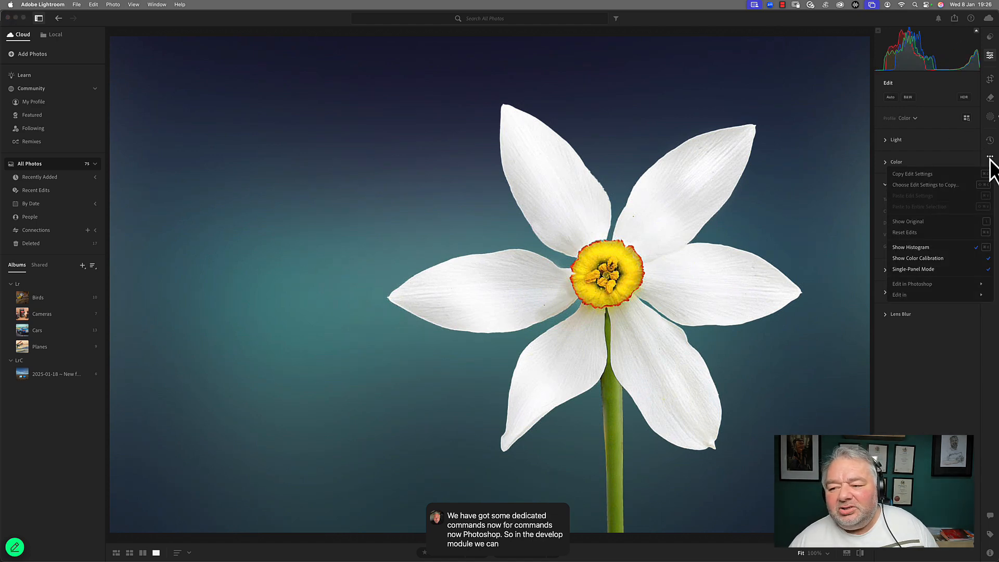
{"action": "mouse_move", "coordinate": [947, 286]}
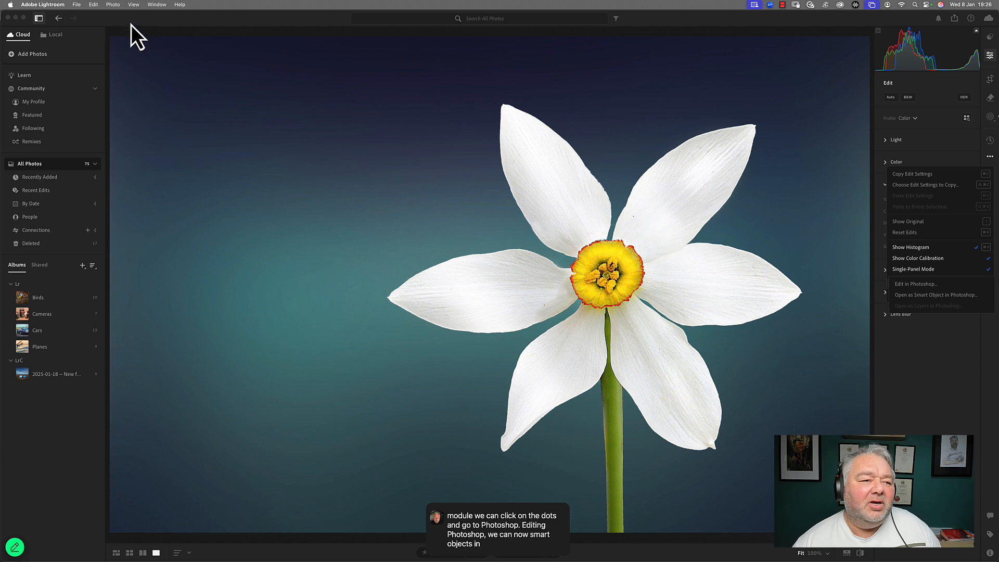
{"action": "left_click", "coordinate": [94, 6]}
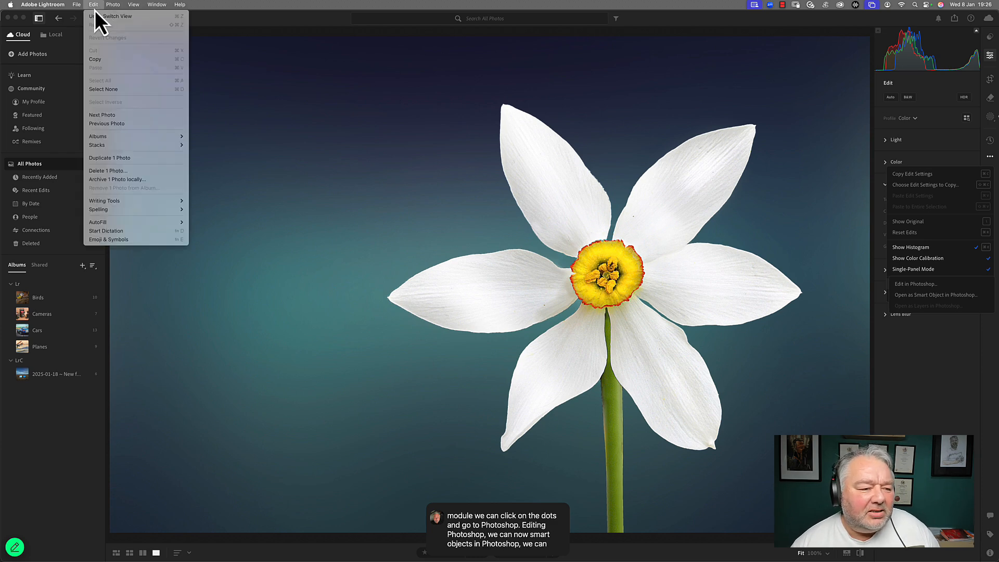
{"action": "mouse_move", "coordinate": [77, 5]}
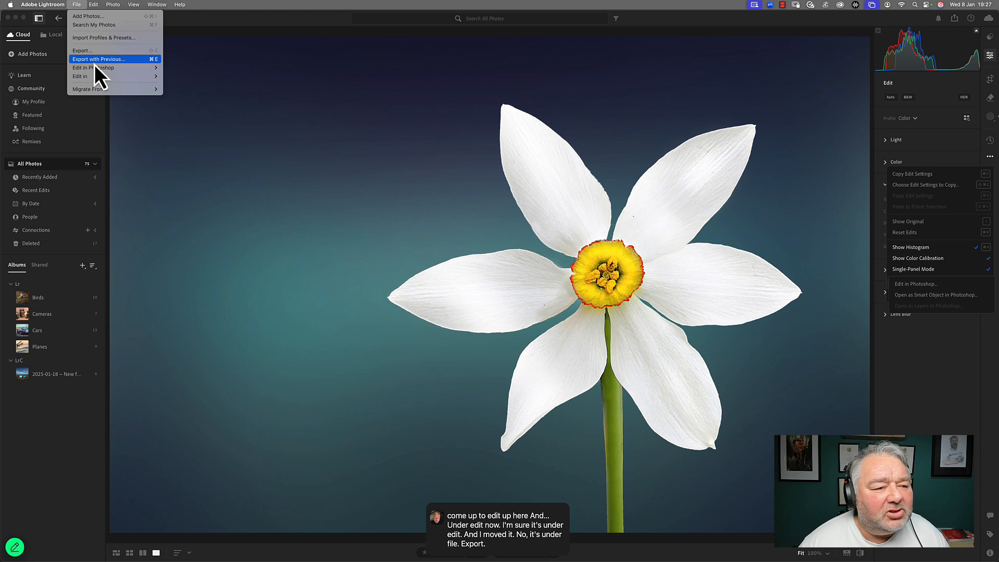
{"action": "mouse_move", "coordinate": [95, 68]}
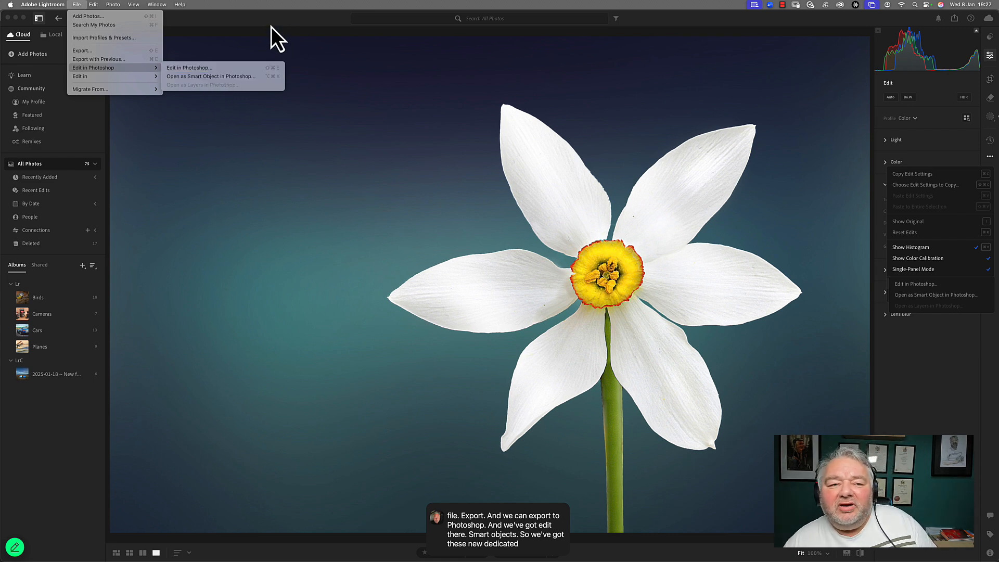
{"action": "left_click", "coordinate": [277, 10]}
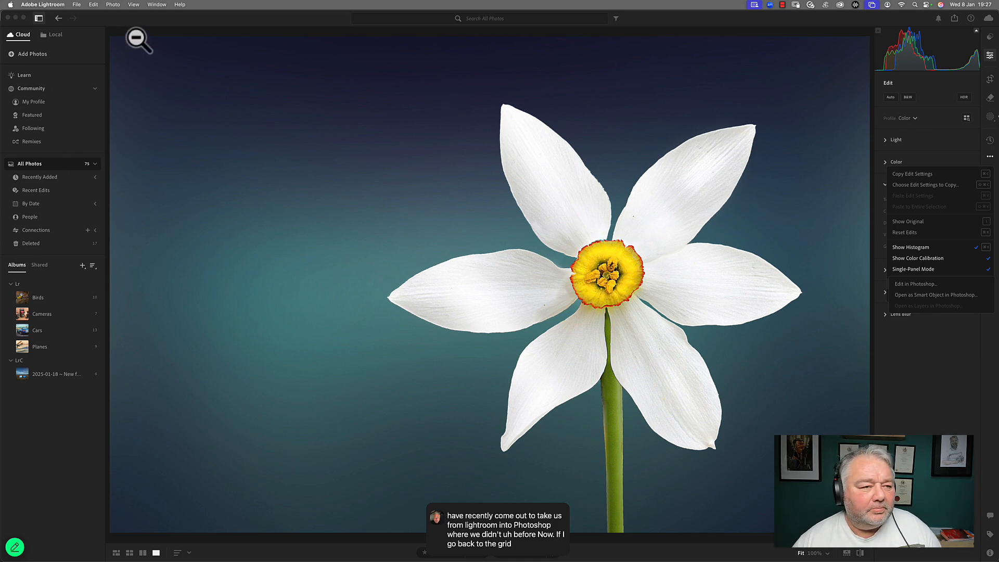
Step: Return to the grid, turn on auto-advance and flag successive photos as picks and rejects
{"action": "key", "text": "g"}
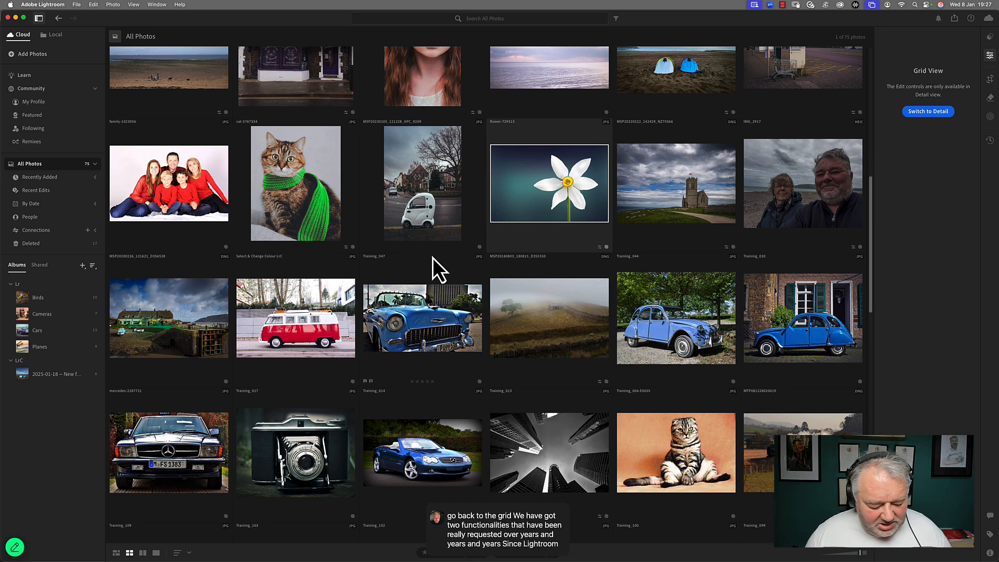
{"action": "key", "text": "Caps_Lock"}
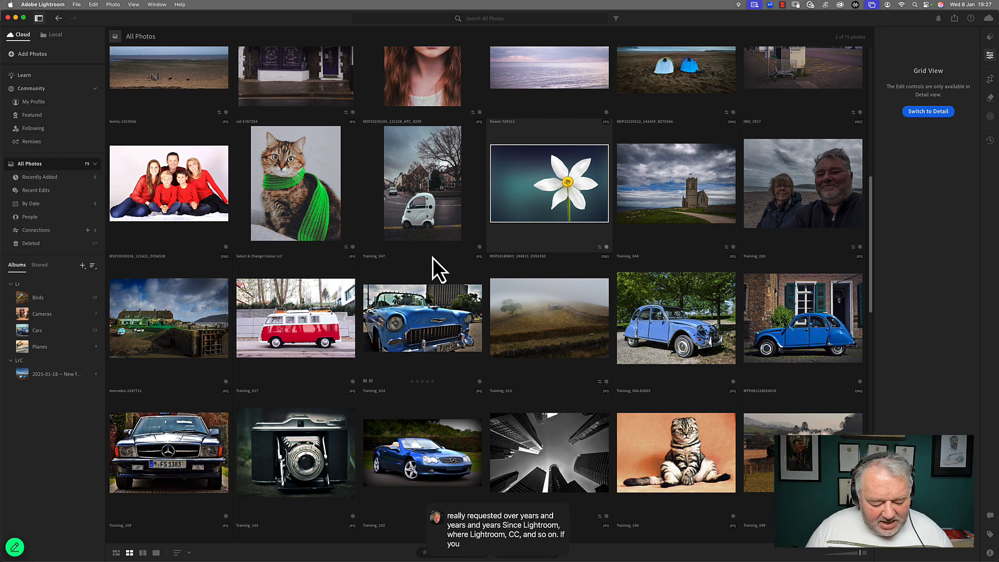
{"action": "key", "text": "d"}
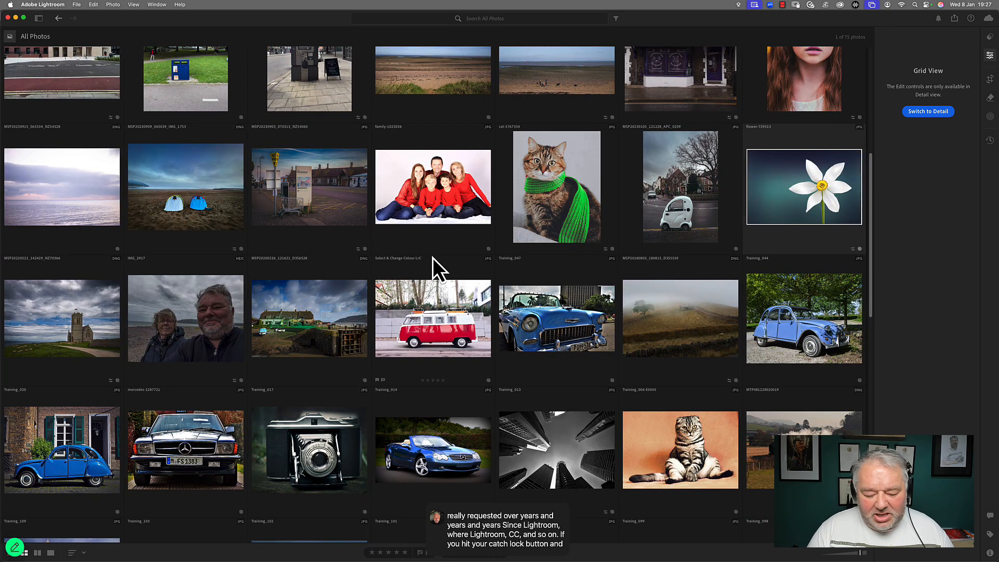
{"action": "key", "text": "p"}
{"action": "key", "text": "x"}
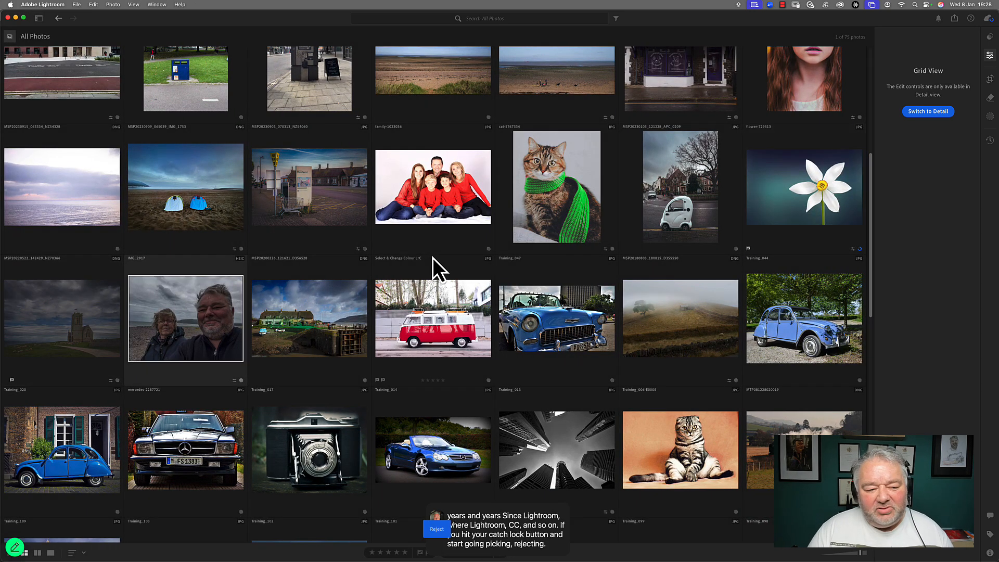
{"action": "key", "text": "p"}
{"action": "key", "text": "x"}
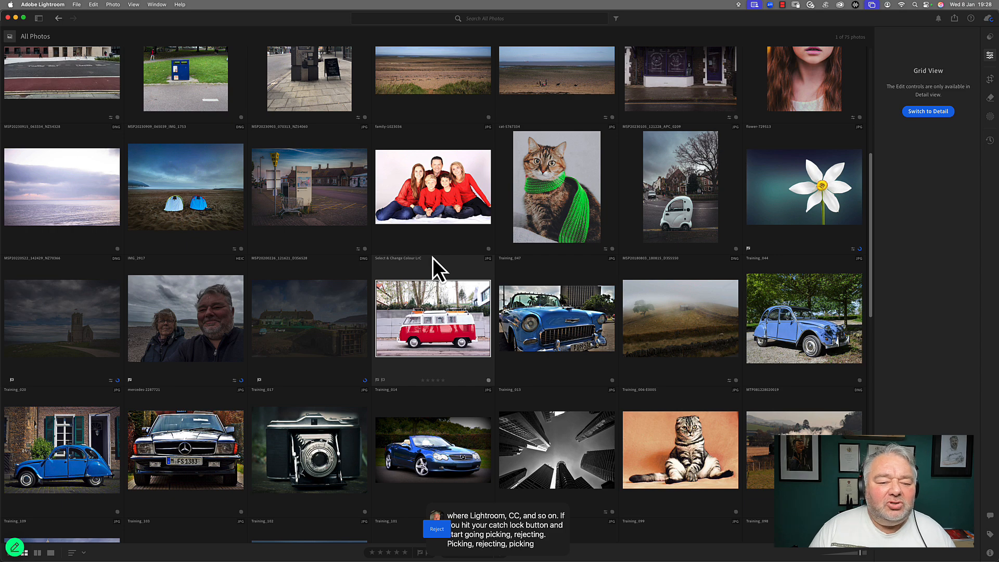
{"action": "key", "text": "x"}
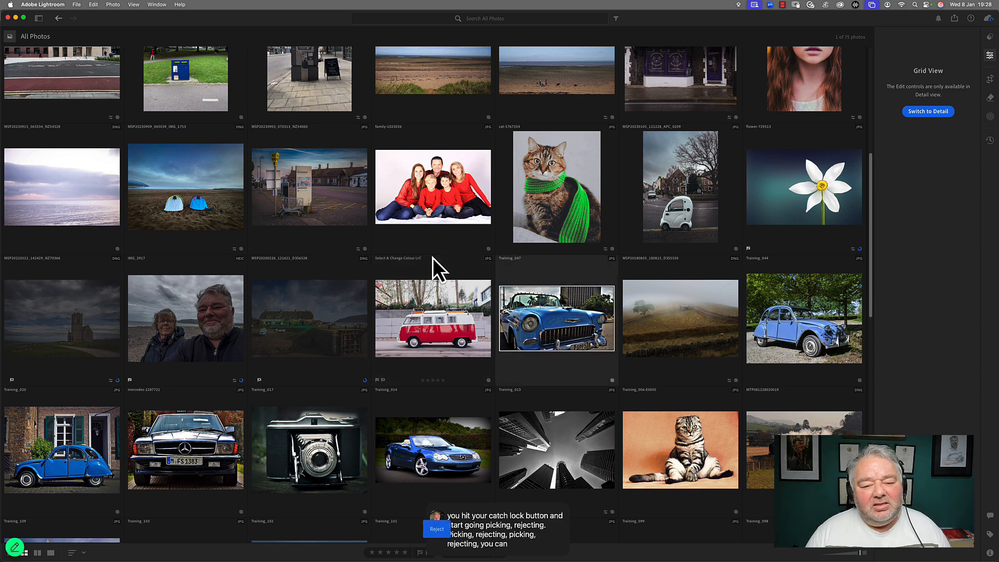
{"action": "key", "text": "p"}
{"action": "key", "text": "x"}
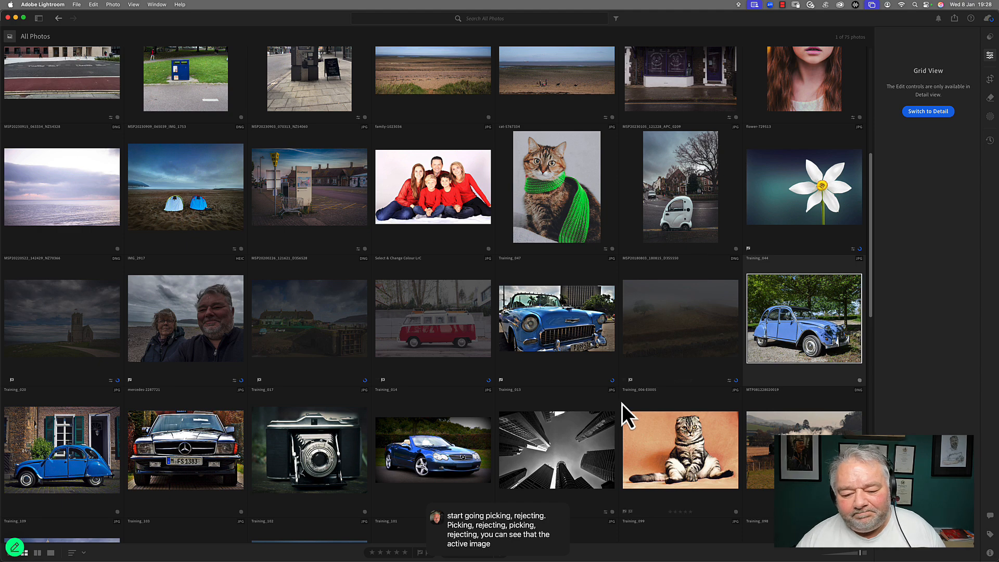
Step: Close the keyboard navigation prompt, flag more photos with auto-advance, and turn auto-advance off
{"action": "key", "text": "Tab"}
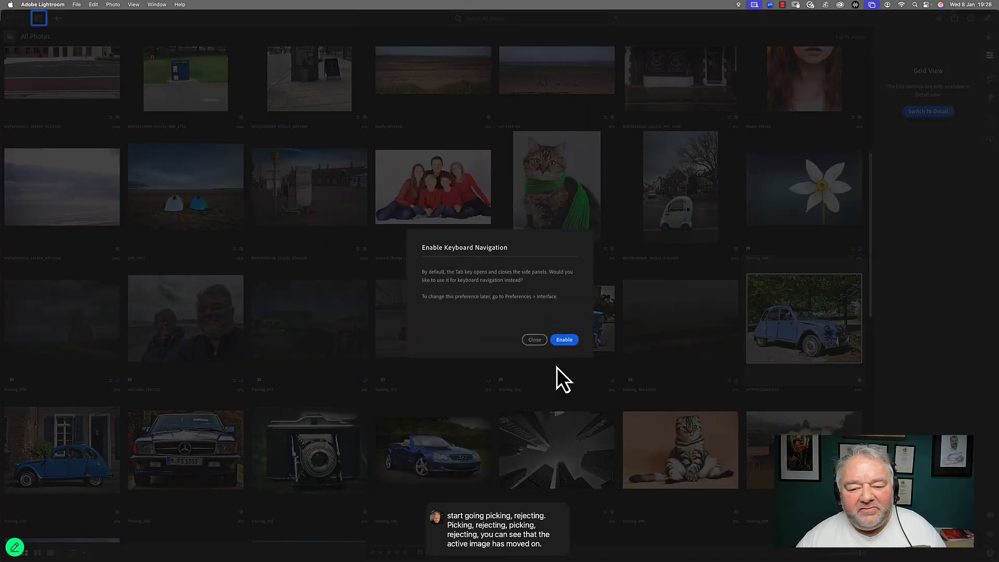
{"action": "left_click", "coordinate": [532, 341]}
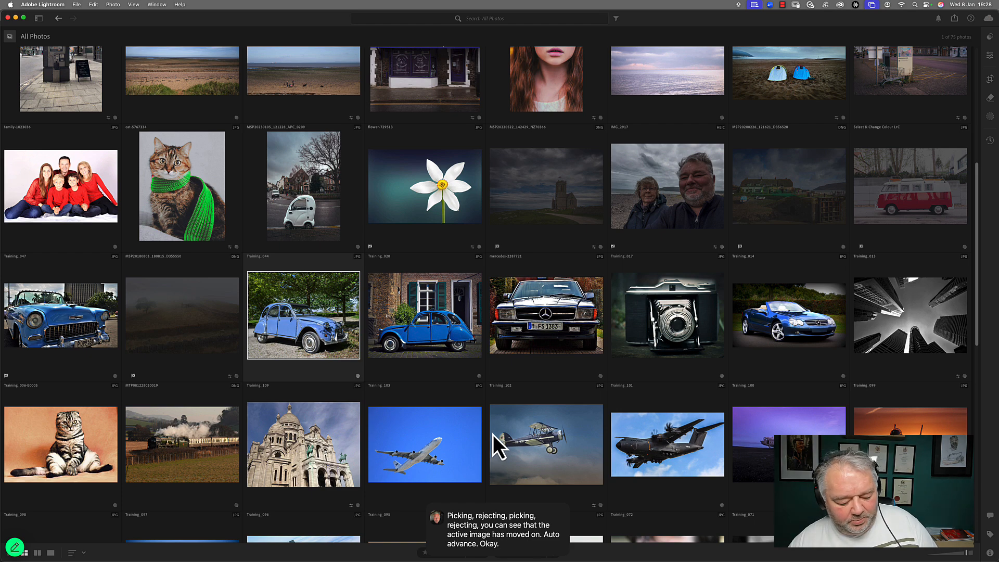
{"action": "key", "text": "z"}
{"action": "key", "text": "x"}
{"action": "key", "text": "z"}
{"action": "key", "text": "x"}
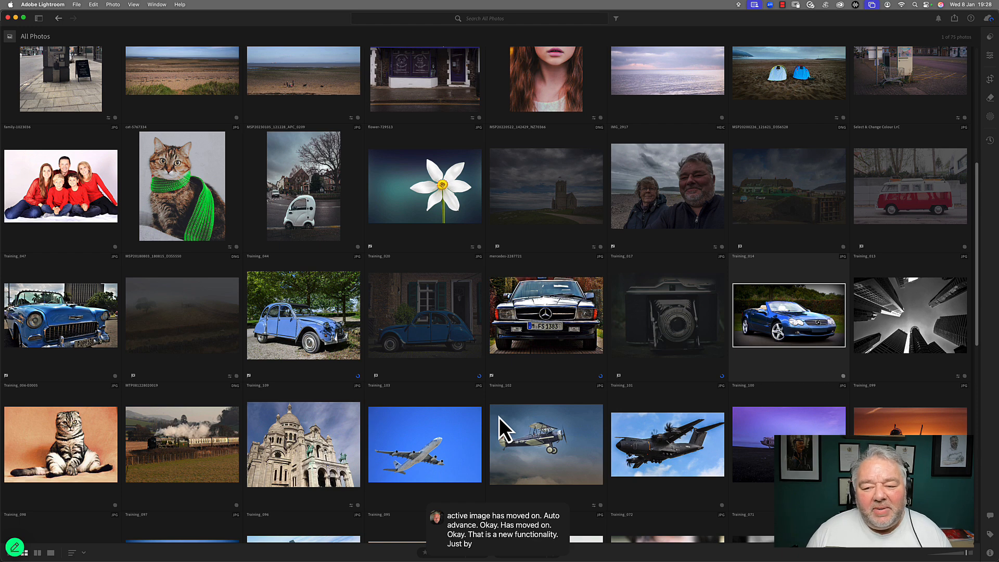
{"action": "key", "text": "Caps_Lock"}
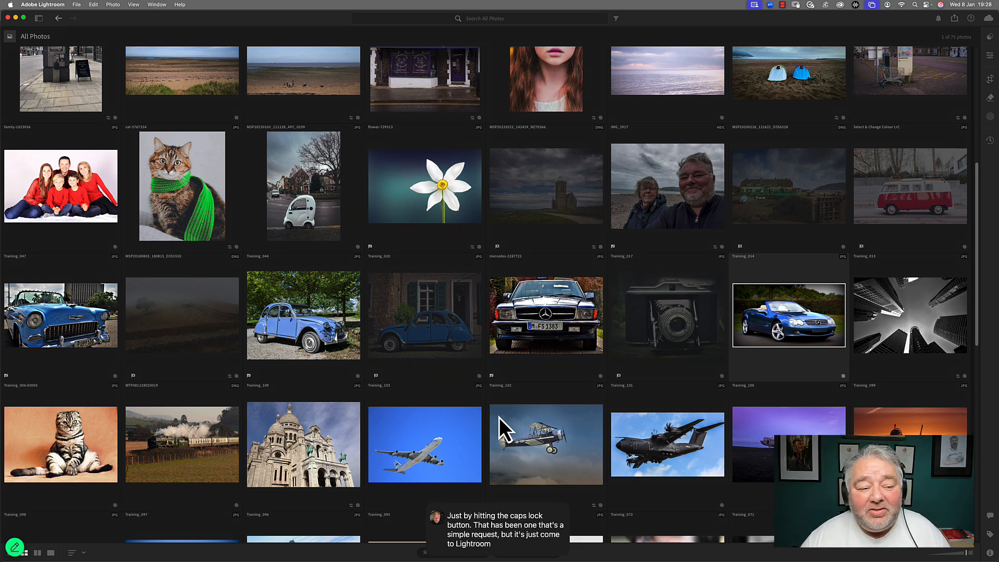
Step: Toggle the side panels and reopen the left panel
{"action": "key", "text": "F8"}
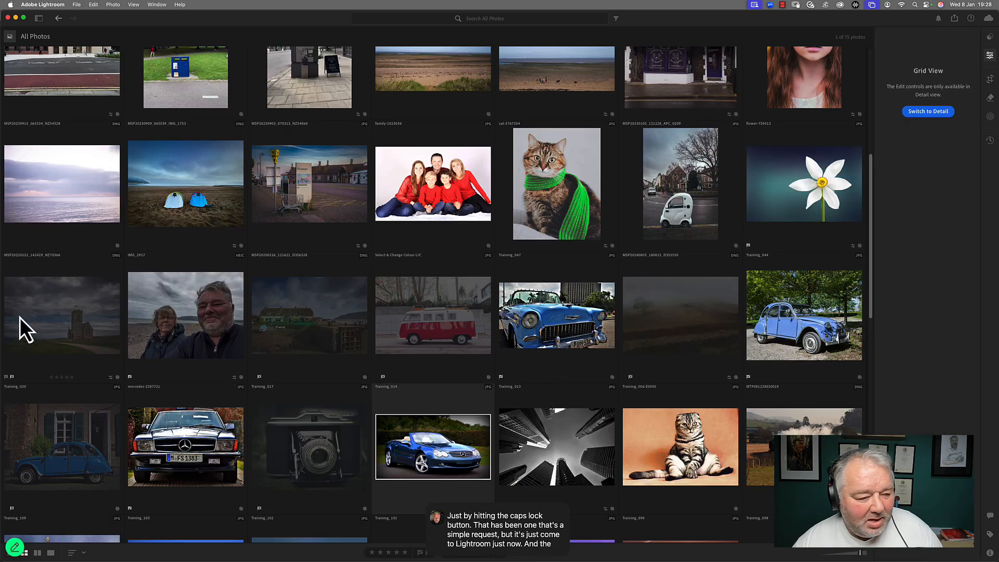
{"action": "key", "text": "F8"}
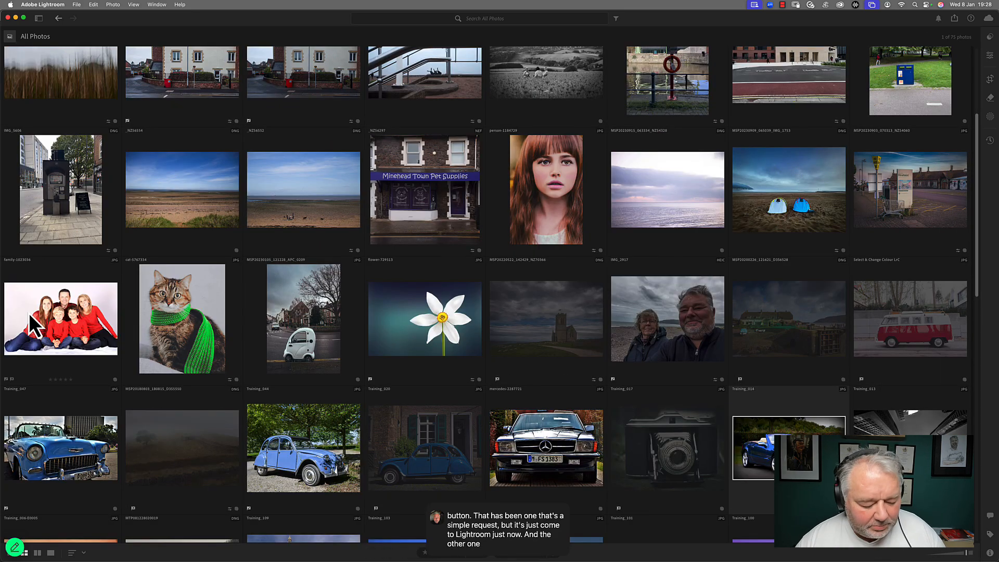
{"action": "left_click", "coordinate": [40, 19]}
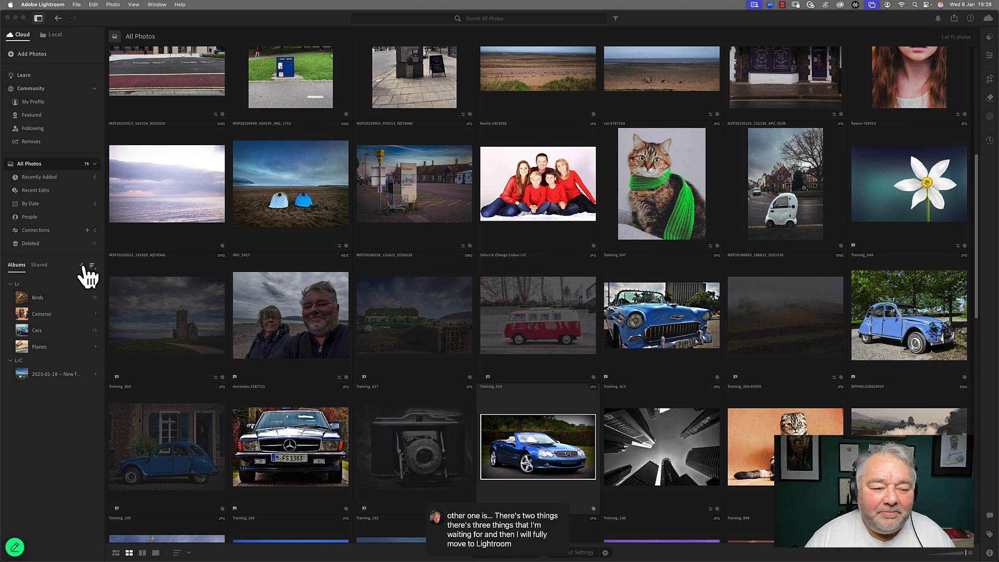
Step: Look through the album creation options and the local drive folders, then return to the cloud library
{"action": "left_click", "coordinate": [83, 266]}
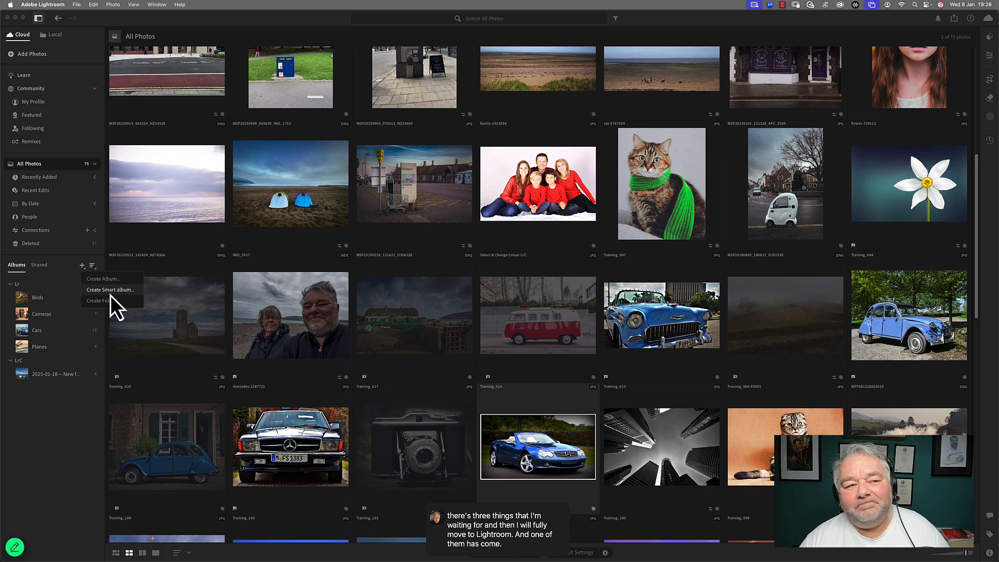
{"action": "left_click", "coordinate": [17, 48]}
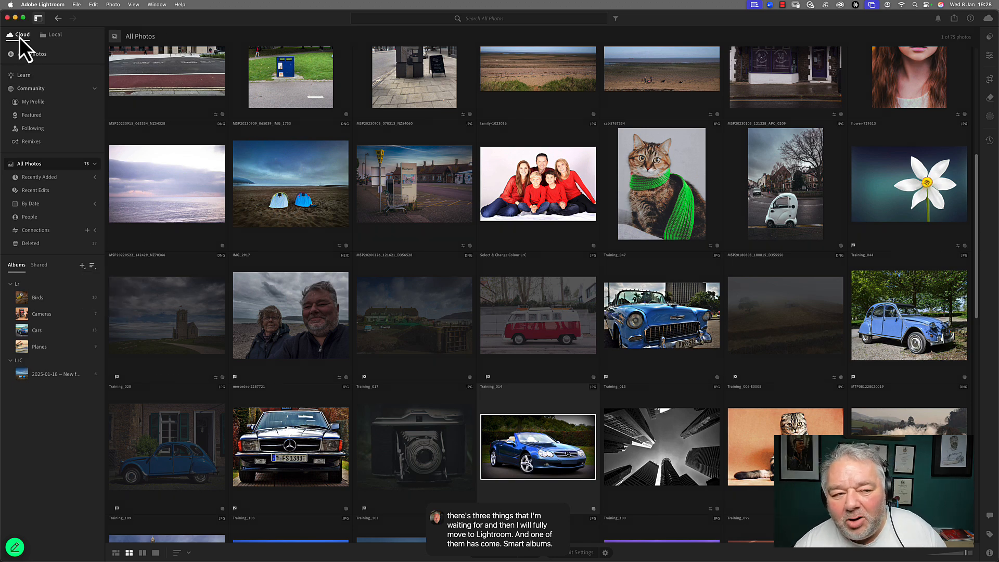
{"action": "left_click", "coordinate": [47, 36]}
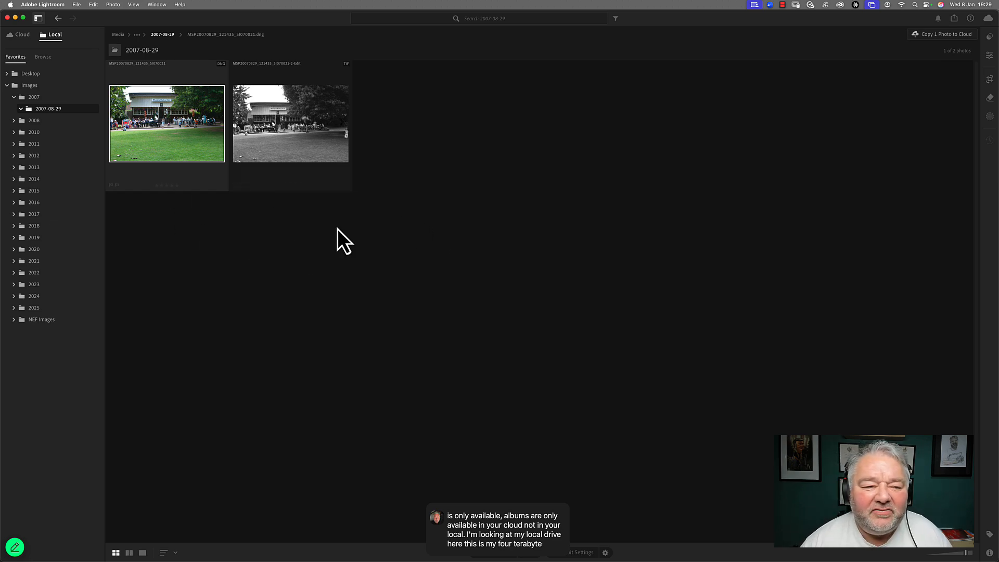
{"action": "left_click", "coordinate": [23, 36]}
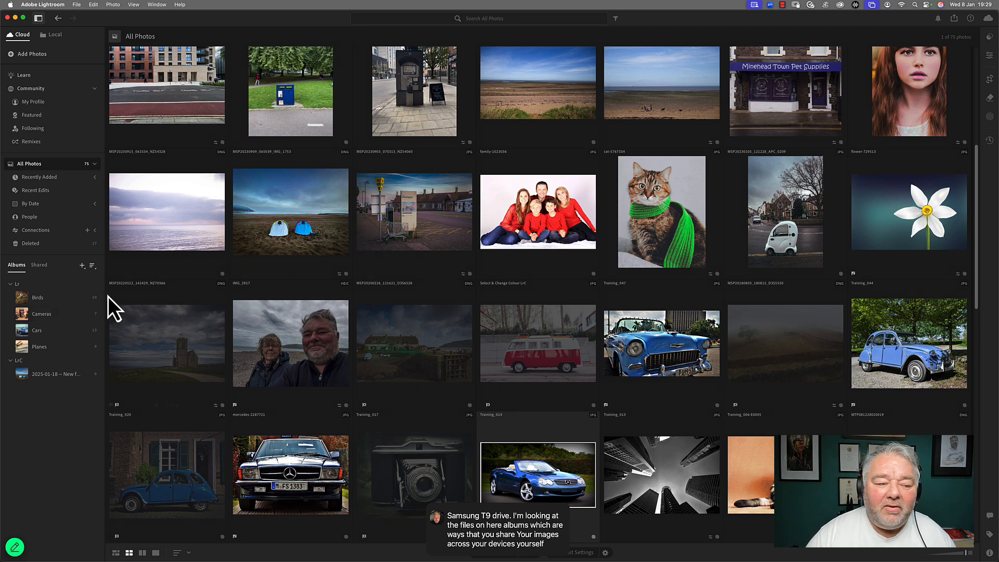
Step: Search the Lr album group for car
{"action": "left_click", "coordinate": [48, 286]}
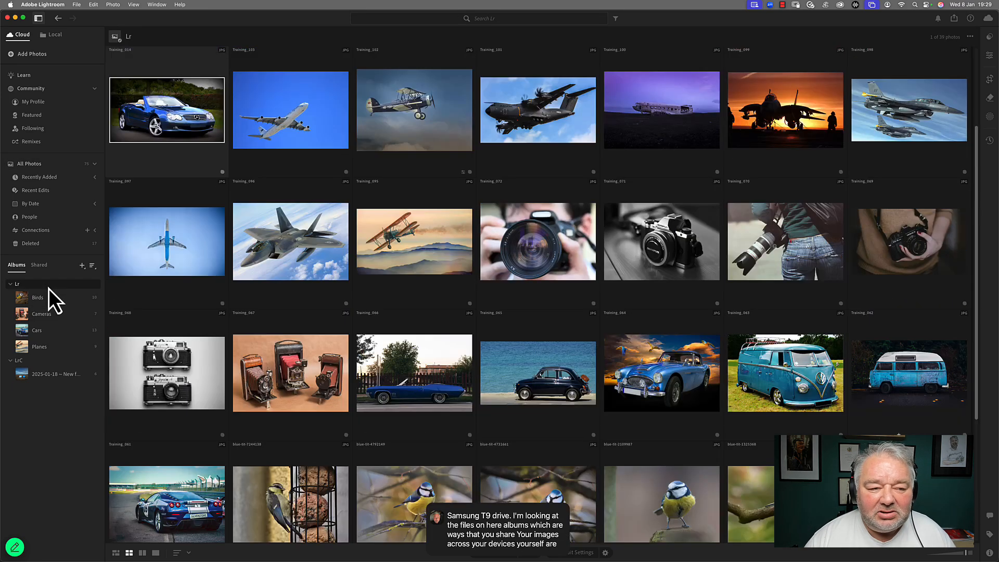
{"action": "left_click", "coordinate": [476, 18]}
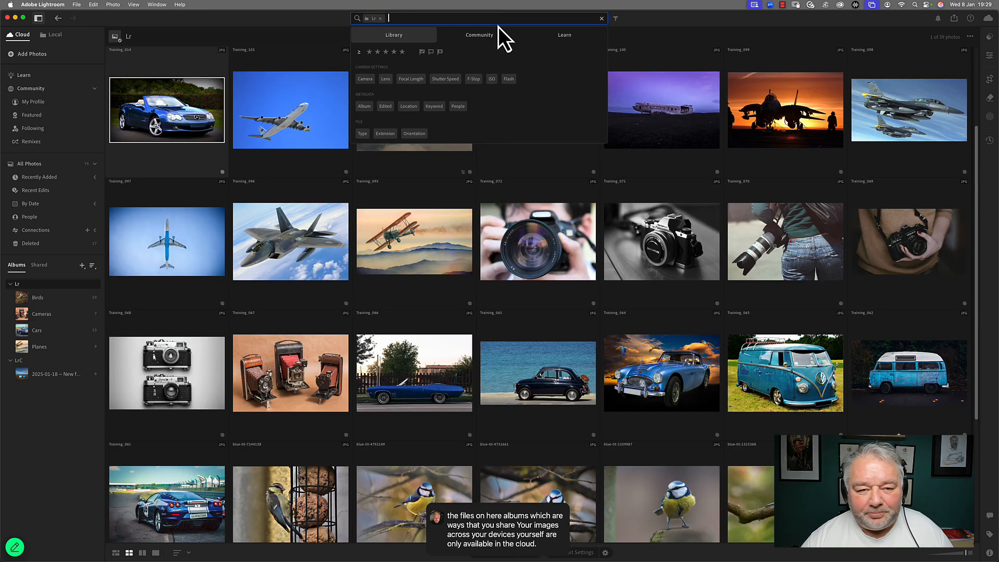
{"action": "type", "text": "car"}
{"action": "key", "text": "Return"}
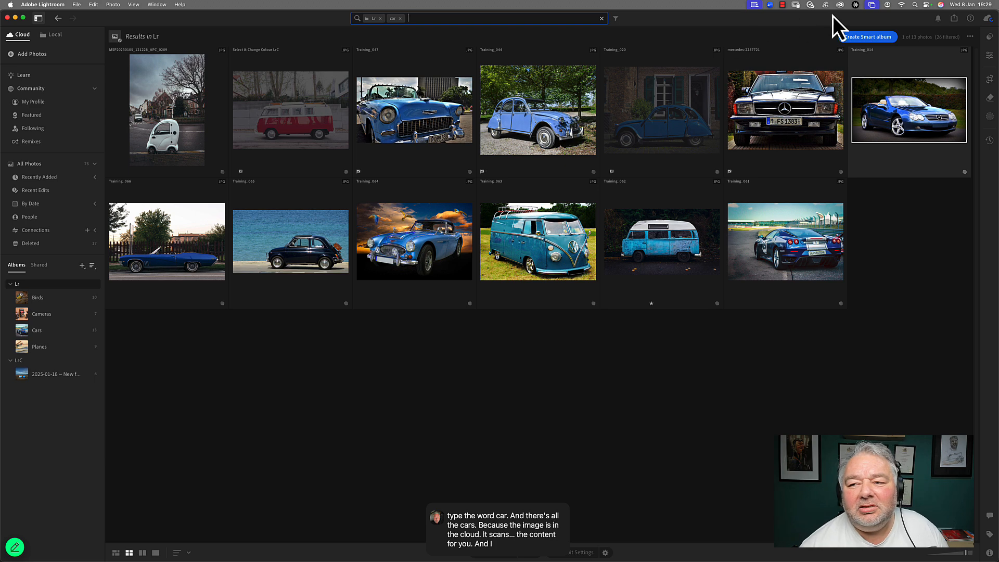
Step: Create a smart album titled Car from the search, adding a rating rule of two stars
{"action": "left_click", "coordinate": [868, 37]}
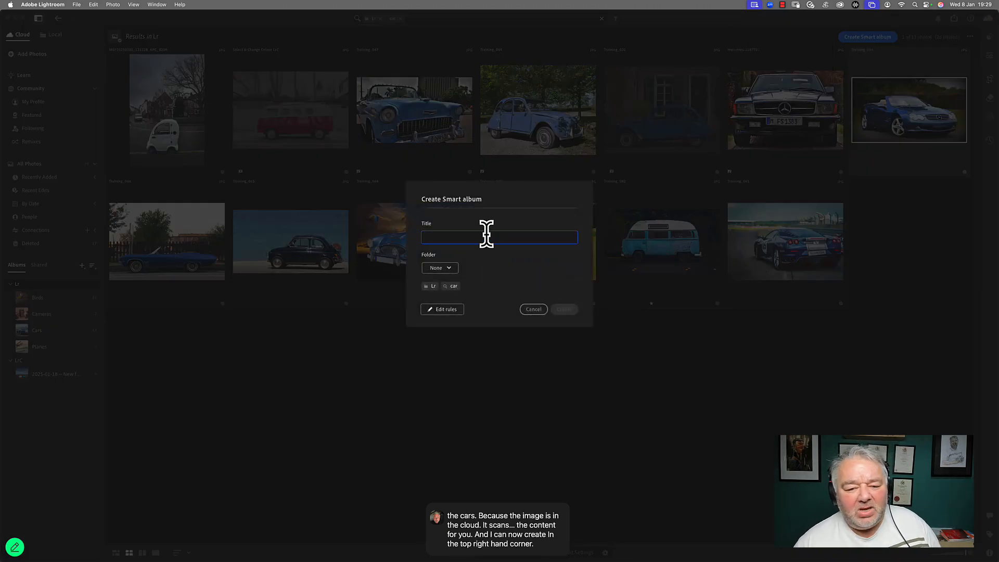
{"action": "type", "text": "Car"}
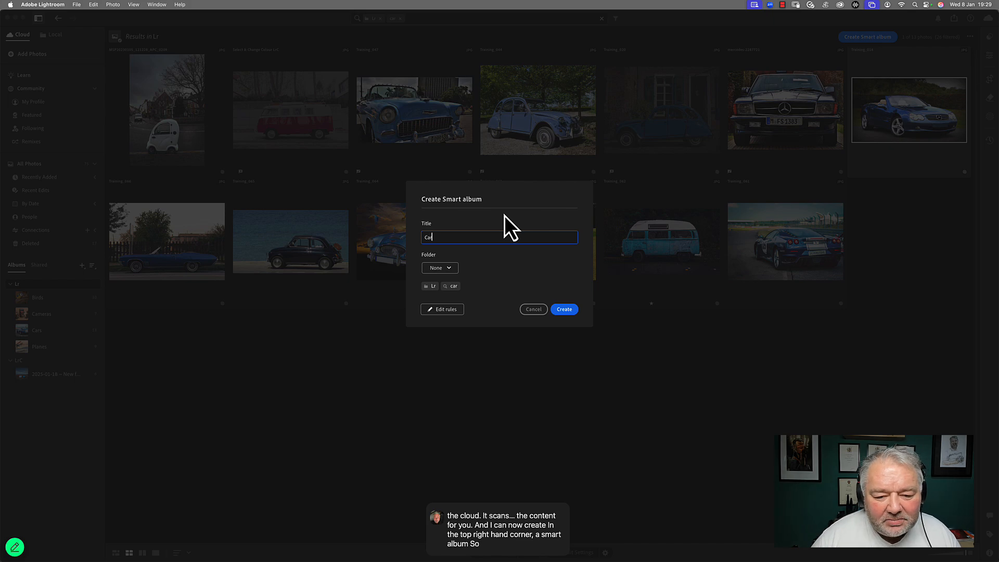
{"action": "left_click", "coordinate": [451, 310]}
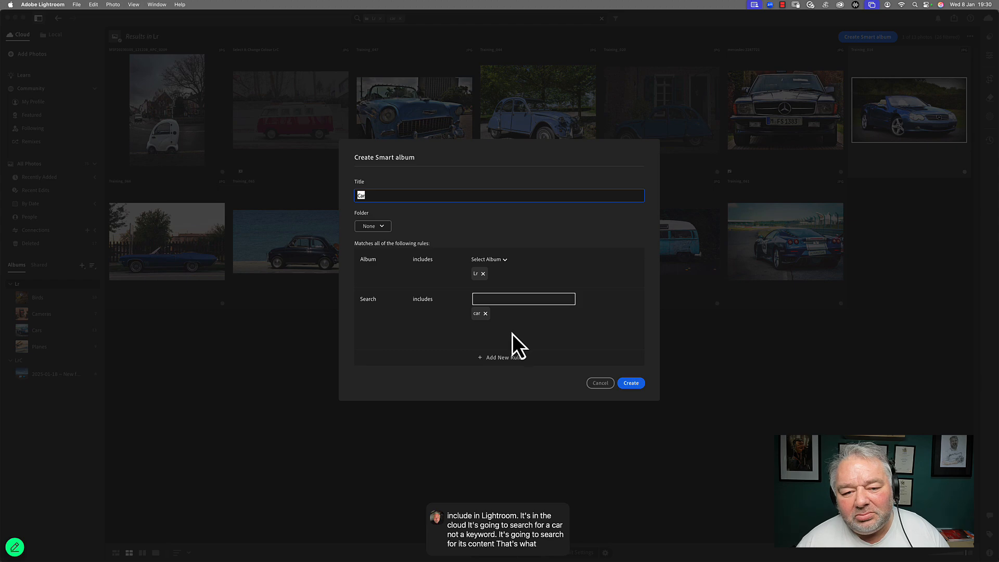
{"action": "left_click", "coordinate": [503, 358]}
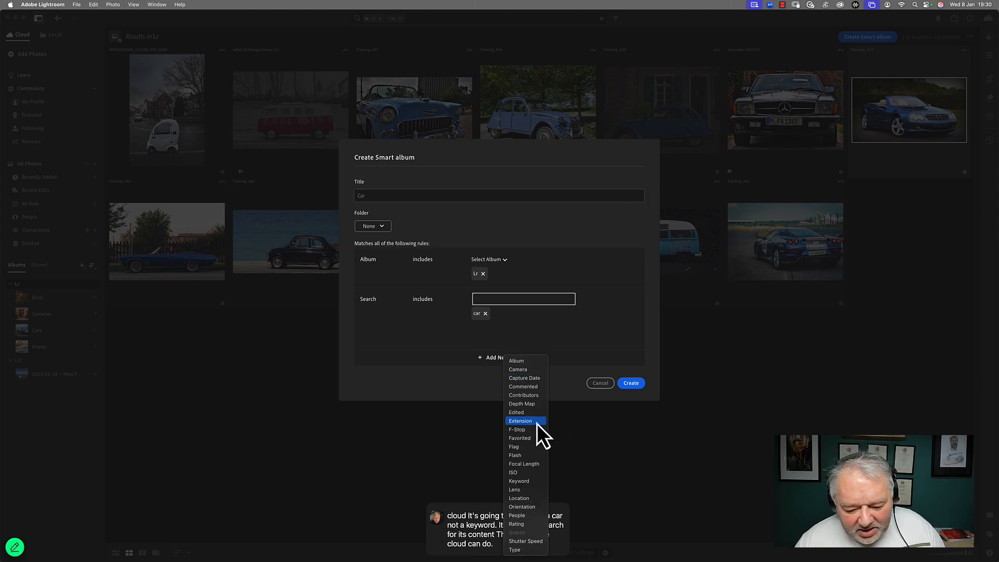
{"action": "left_click", "coordinate": [522, 524]}
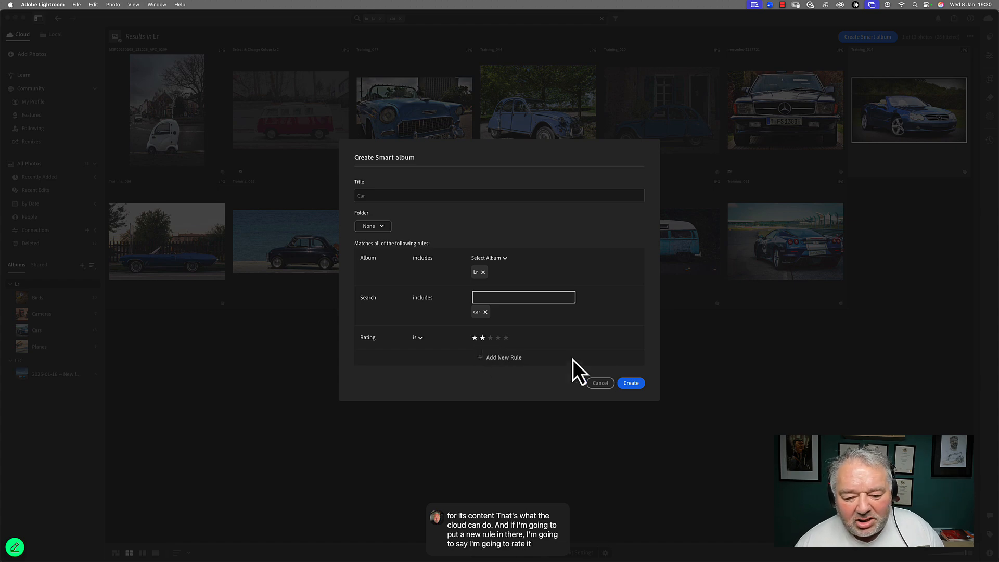
{"action": "left_click", "coordinate": [633, 384]}
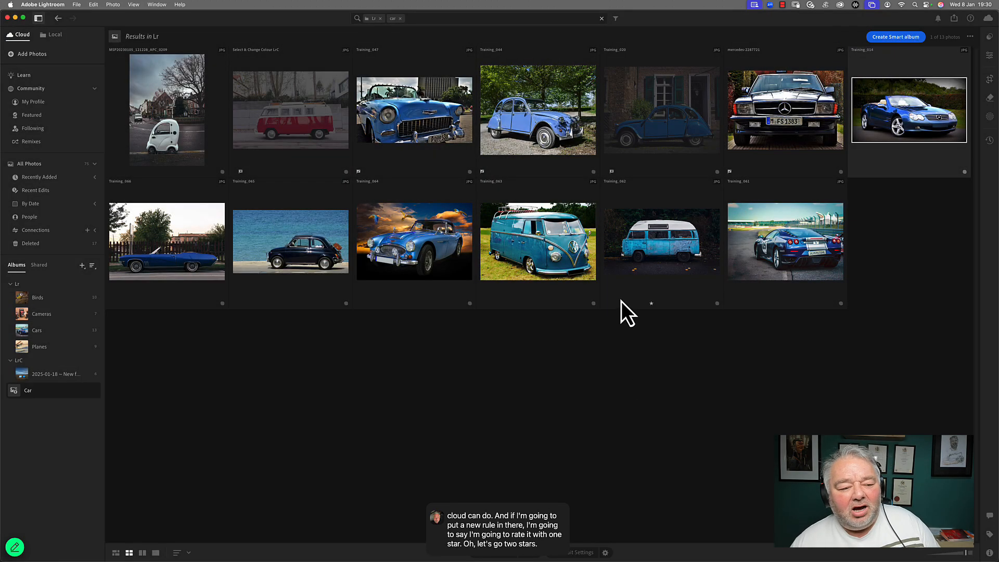
Step: Move the Car smart album into the Lr album group
{"action": "left_click", "coordinate": [19, 389]}
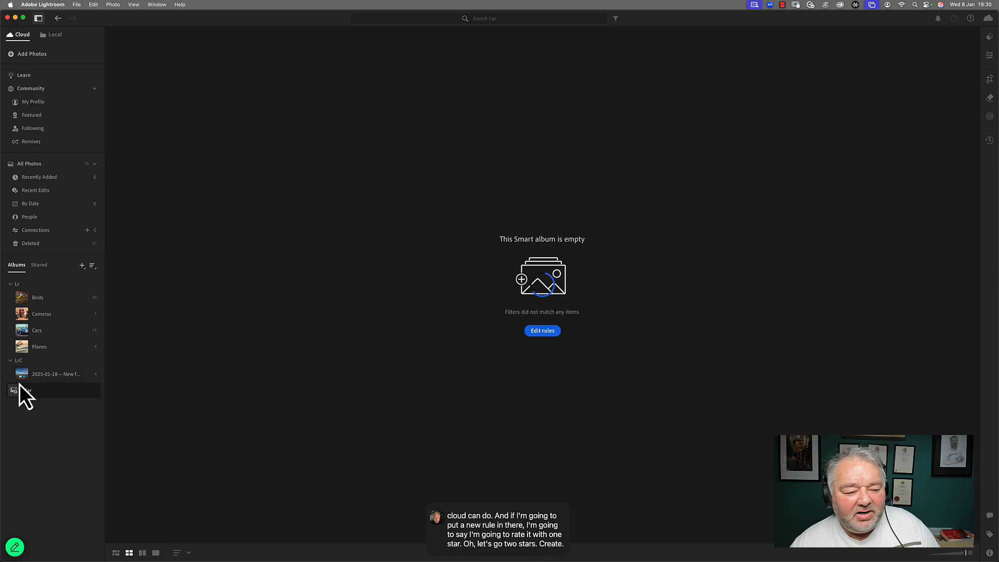
{"action": "left_click_drag", "start_coordinate": [34, 393], "coordinate": [41, 292]}
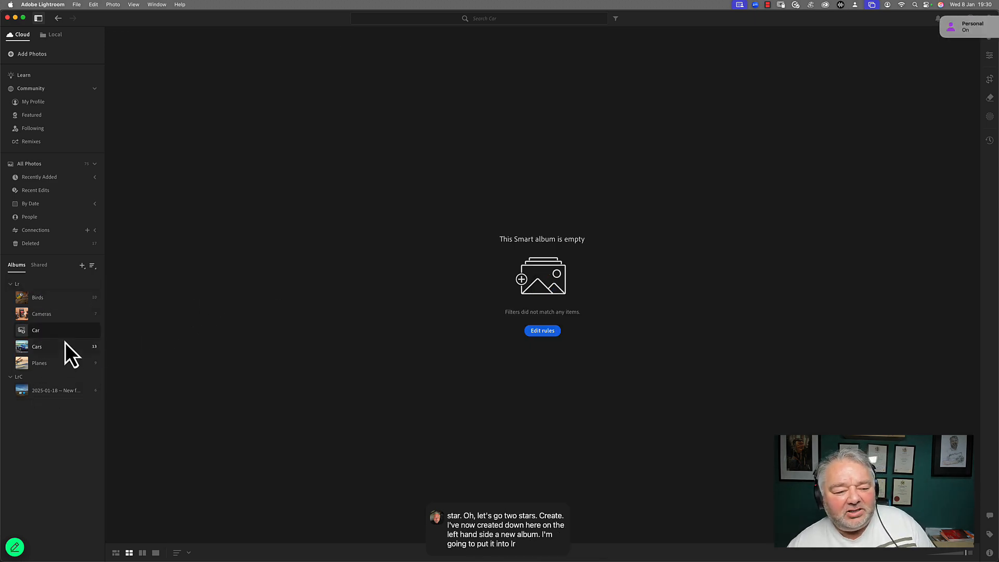
{"action": "left_click_drag", "start_coordinate": [68, 330], "coordinate": [73, 338]}
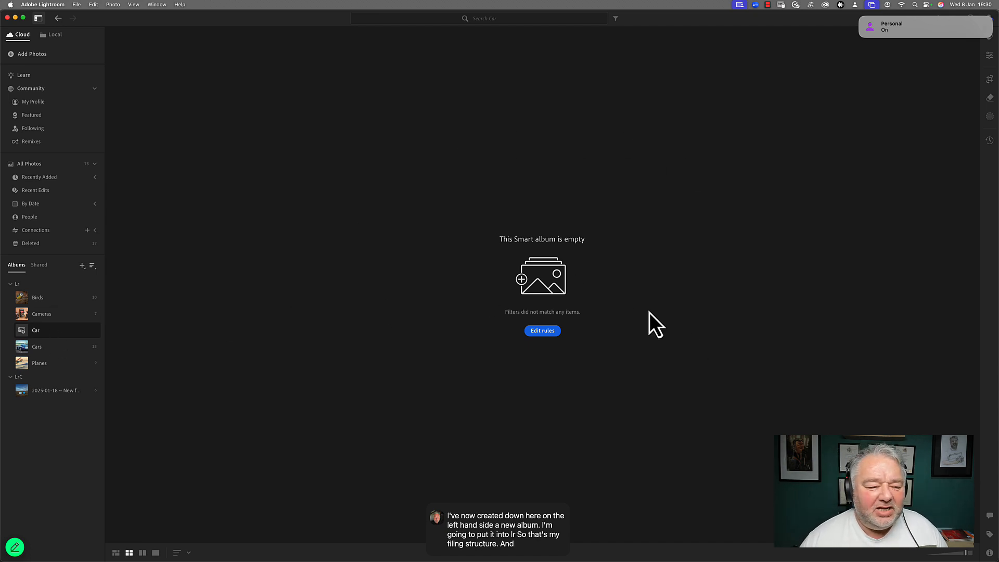
Step: Open the Cars album and rate the blue Citroën 2CV photo two stars
{"action": "left_click", "coordinate": [49, 348]}
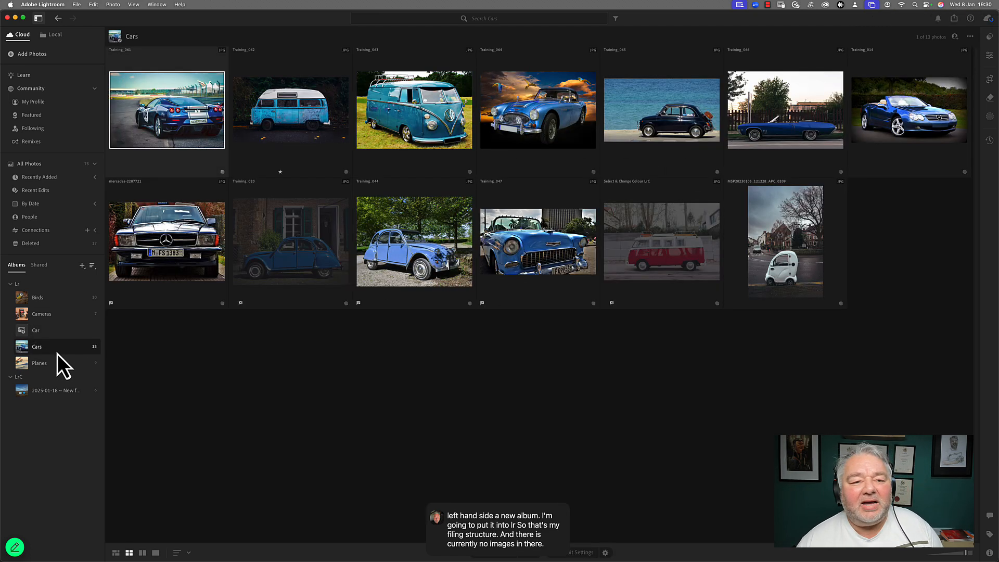
{"action": "left_click", "coordinate": [415, 238]}
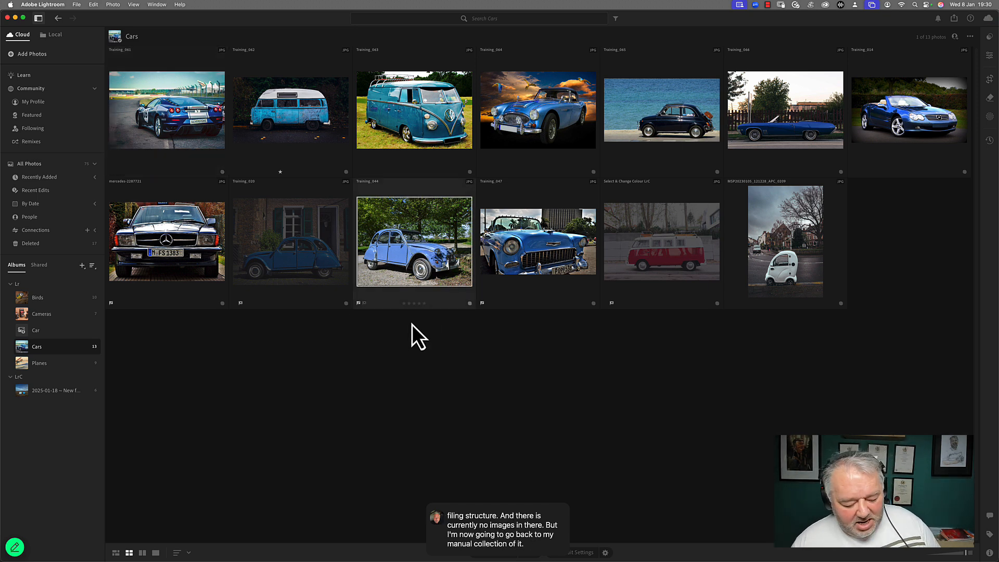
{"action": "key", "text": "2"}
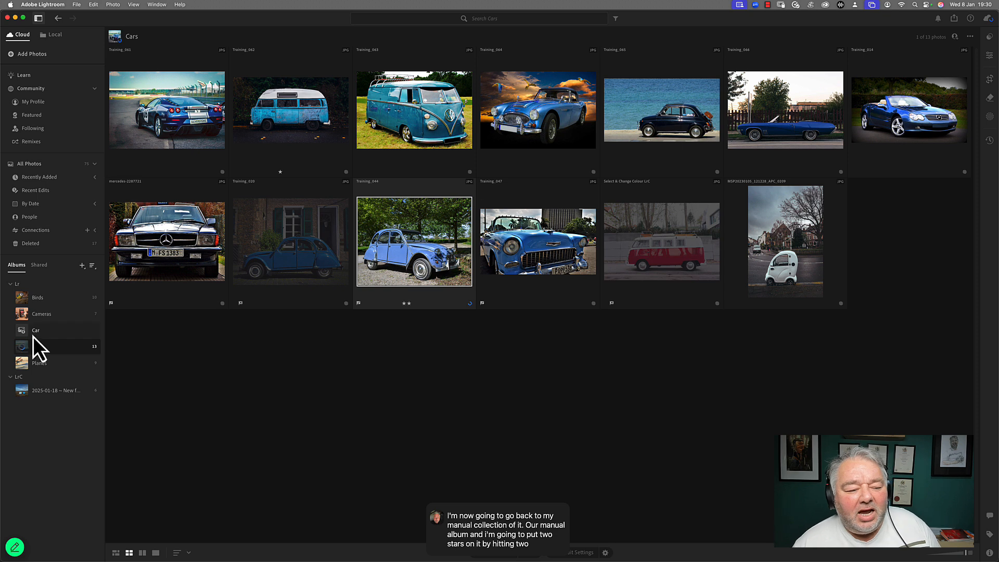
Step: Check the Car smart album's contents and its rules
{"action": "left_click", "coordinate": [45, 332]}
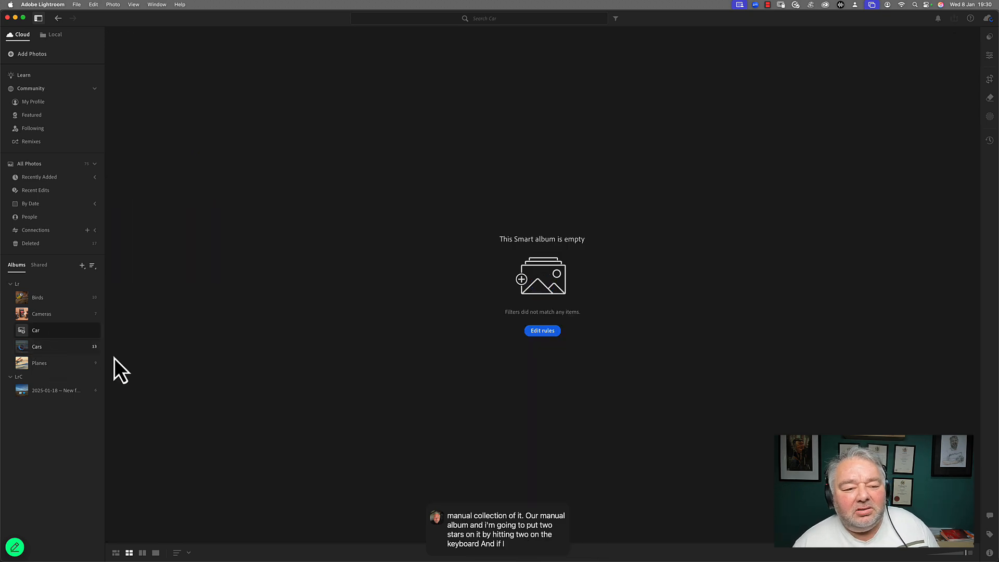
{"action": "left_click", "coordinate": [61, 315]}
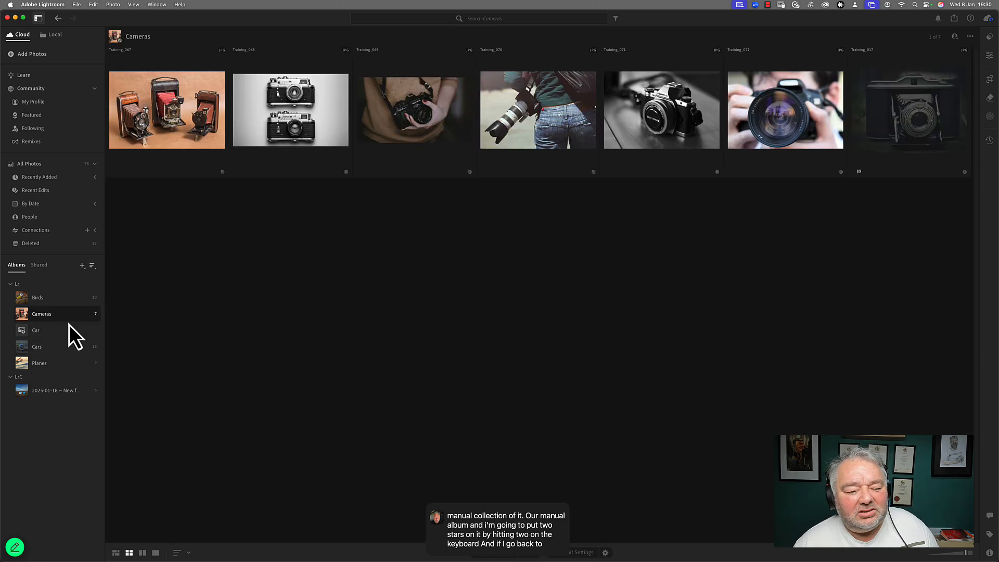
{"action": "left_click", "coordinate": [65, 333]}
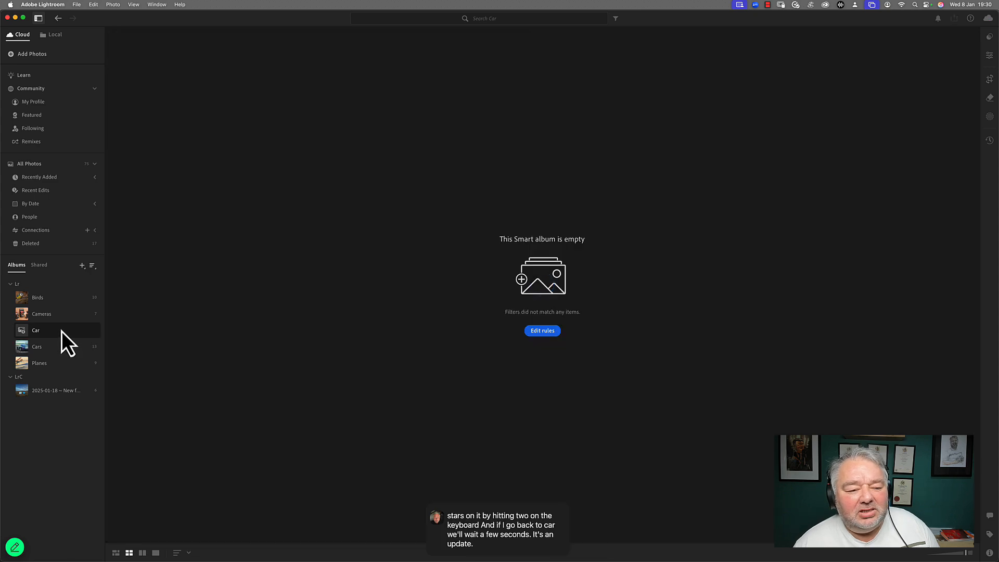
{"action": "left_click", "coordinate": [536, 332]}
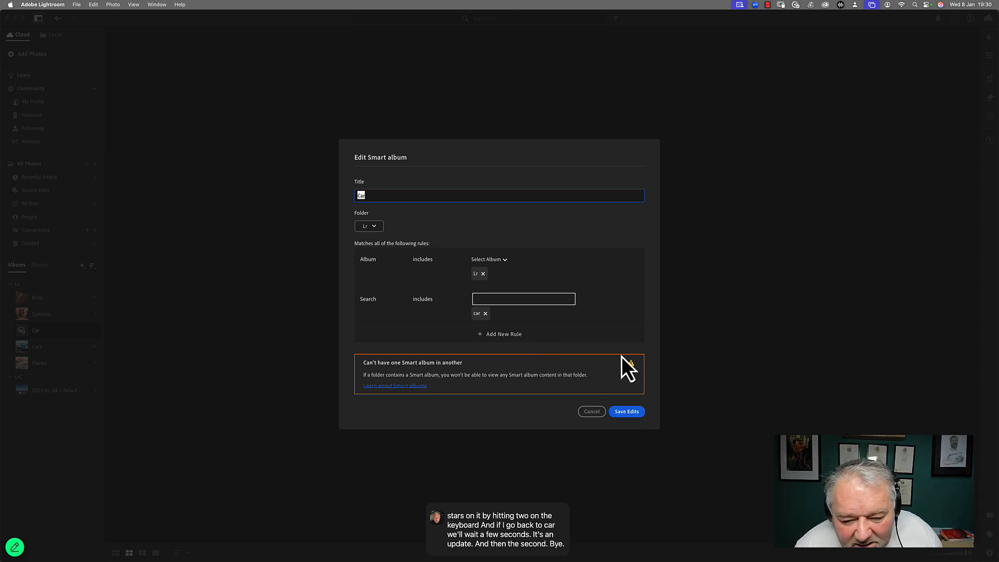
{"action": "left_click", "coordinate": [624, 412]}
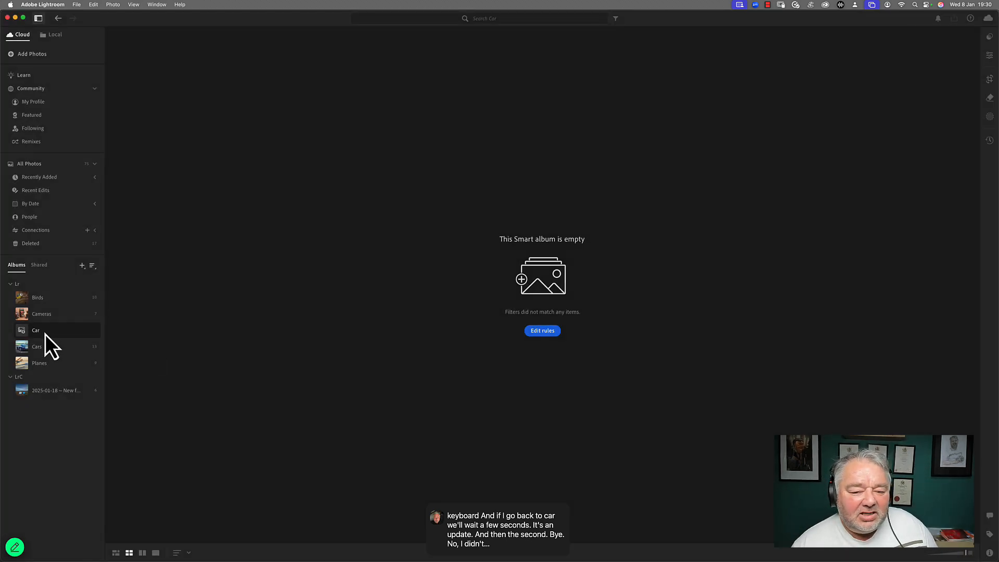
Step: Rename the smart album to Car - 2 star and save the edits
{"action": "left_click", "coordinate": [536, 330]}
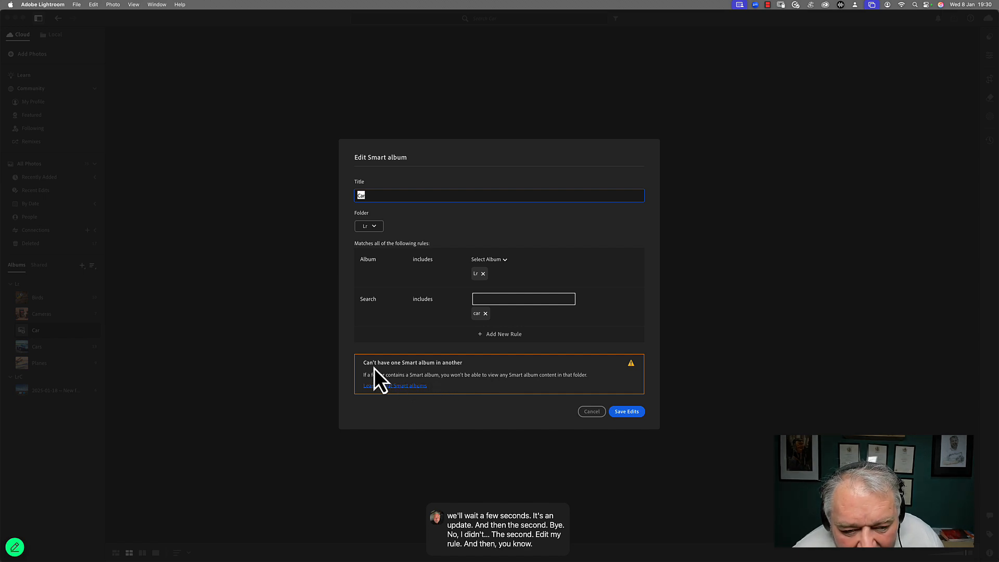
{"action": "left_click", "coordinate": [402, 194]}
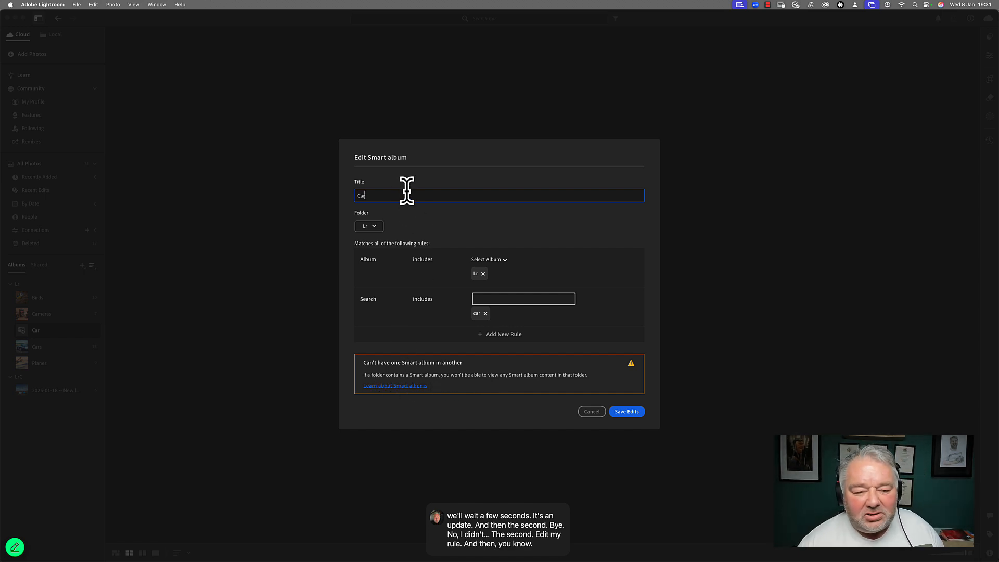
{"action": "key", "text": "super+a"}
{"action": "type", "text": "- 2 star"}
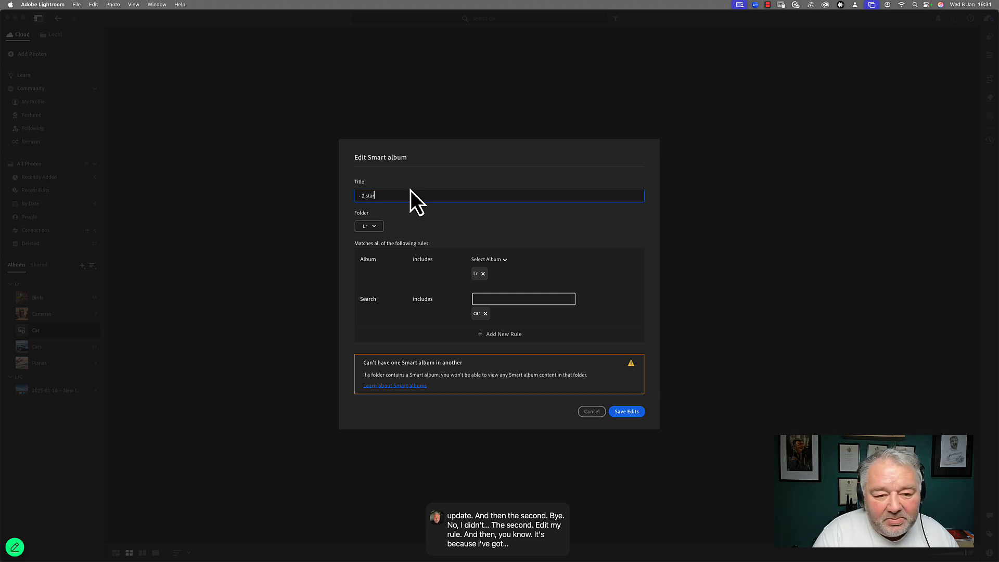
{"action": "key", "text": "super+a"}
{"action": "key", "text": "Left"}
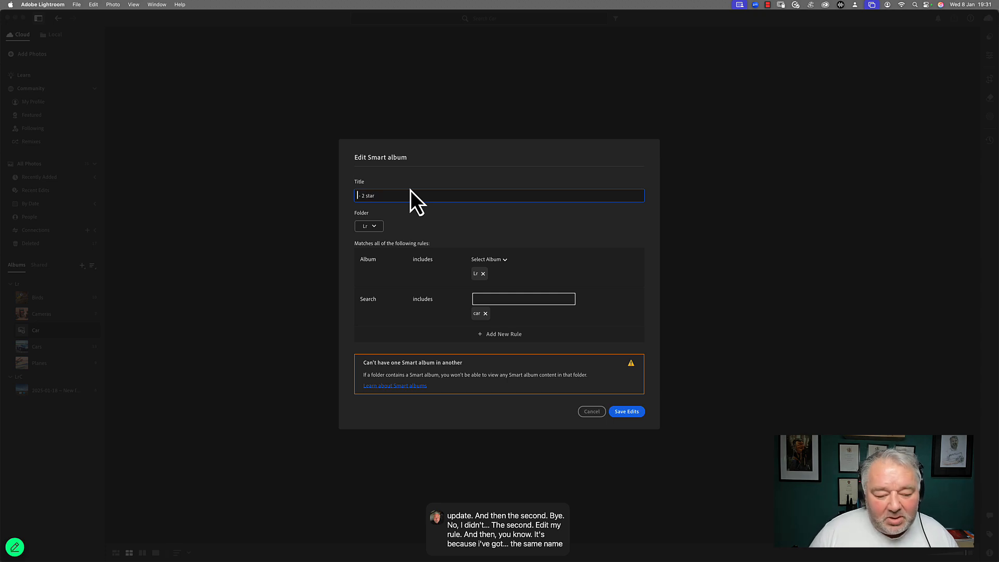
{"action": "type", "text": "Car"}
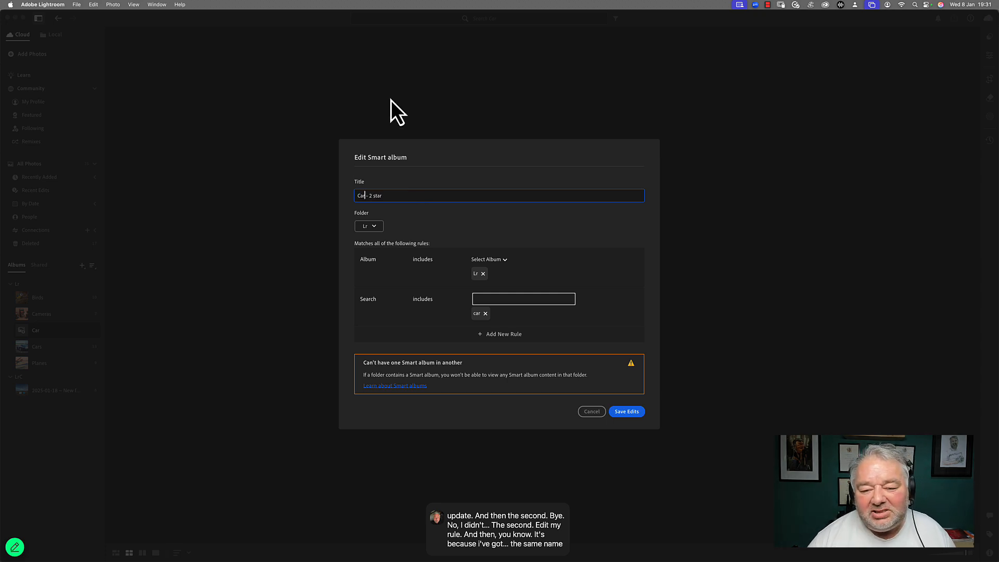
{"action": "left_click", "coordinate": [627, 412]}
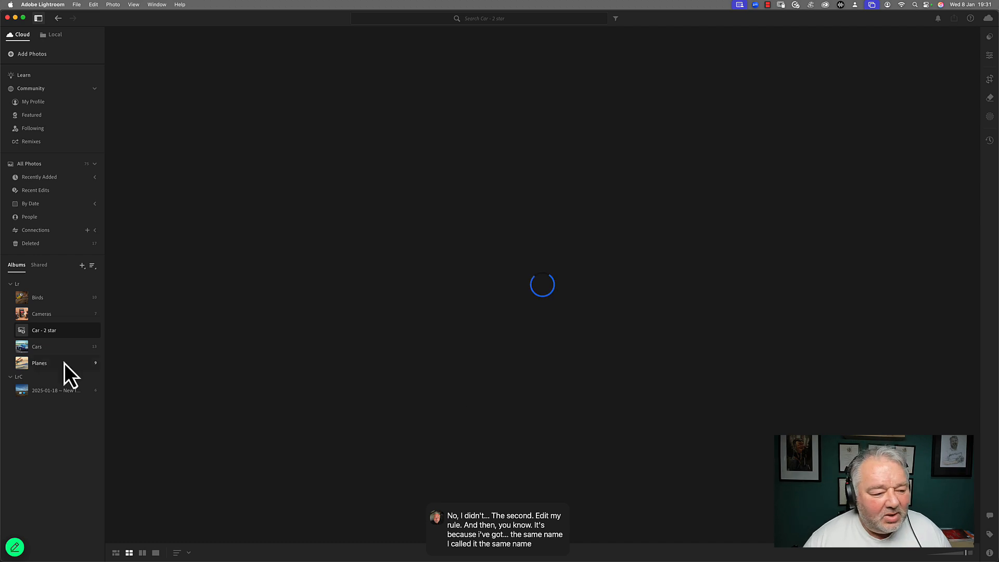
Step: View the Cars album and then the Car - 2 star smart album
{"action": "left_click", "coordinate": [49, 351]}
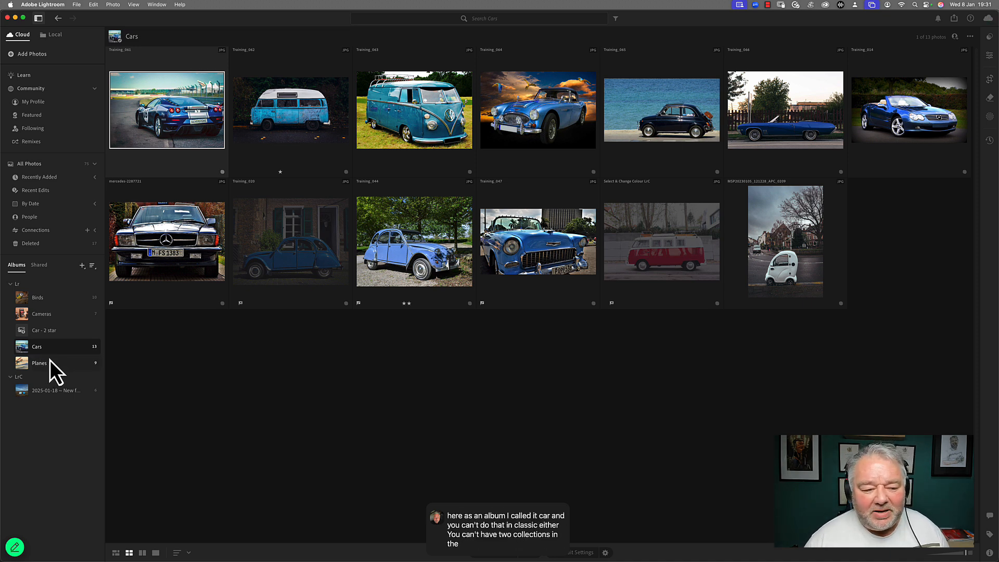
{"action": "left_click", "coordinate": [41, 332]}
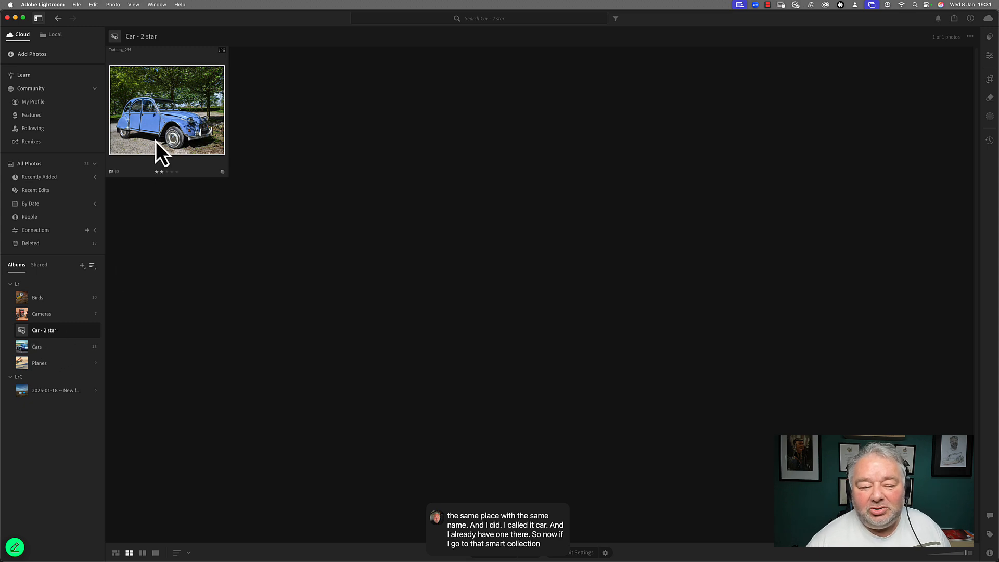
Step: Delete the Car - 2 star smart album
{"action": "right_click", "coordinate": [50, 333]}
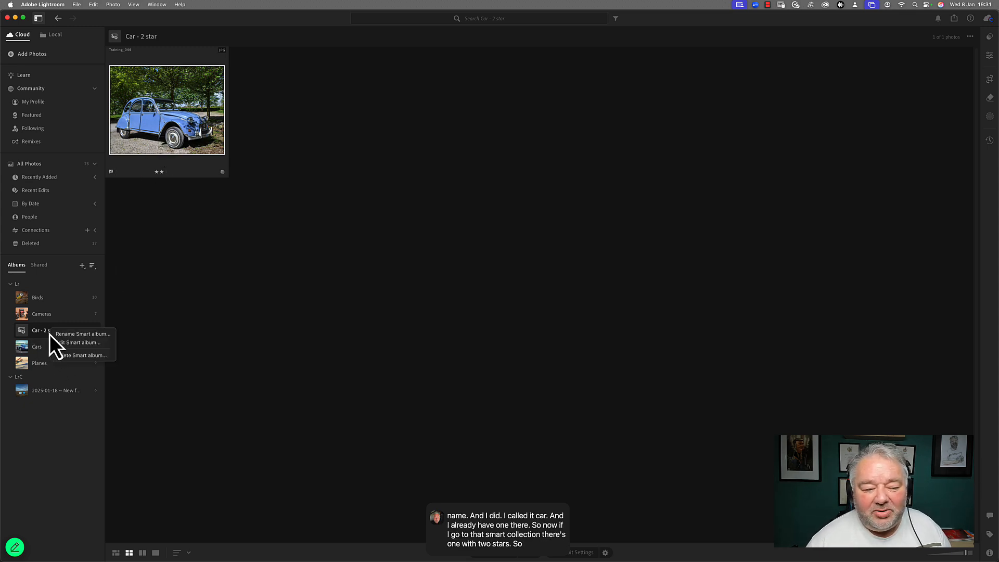
{"action": "left_click", "coordinate": [78, 355]}
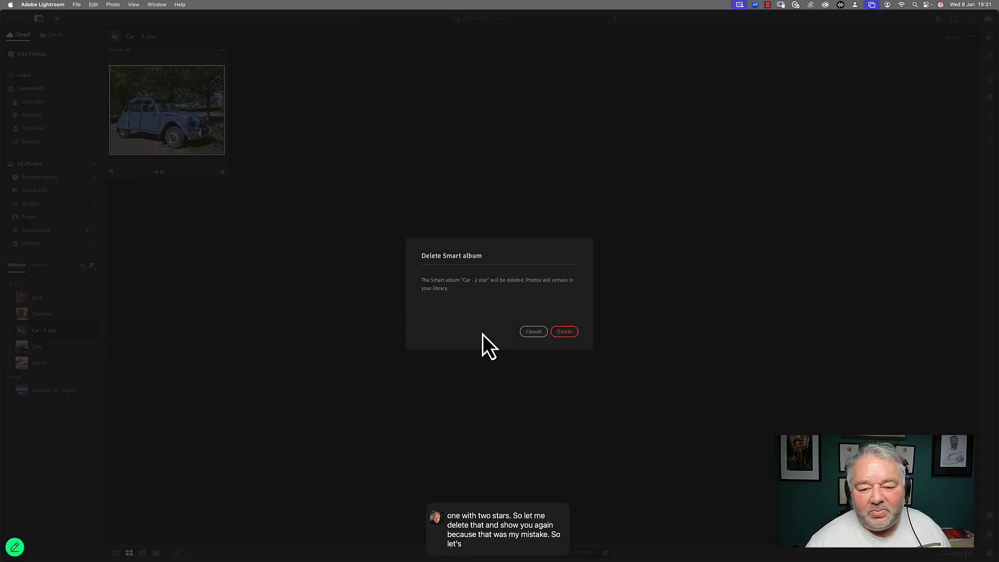
{"action": "left_click", "coordinate": [560, 334]}
{"action": "scroll", "coordinate": [403, 332], "scroll_direction": "down", "scroll_amount": 3}
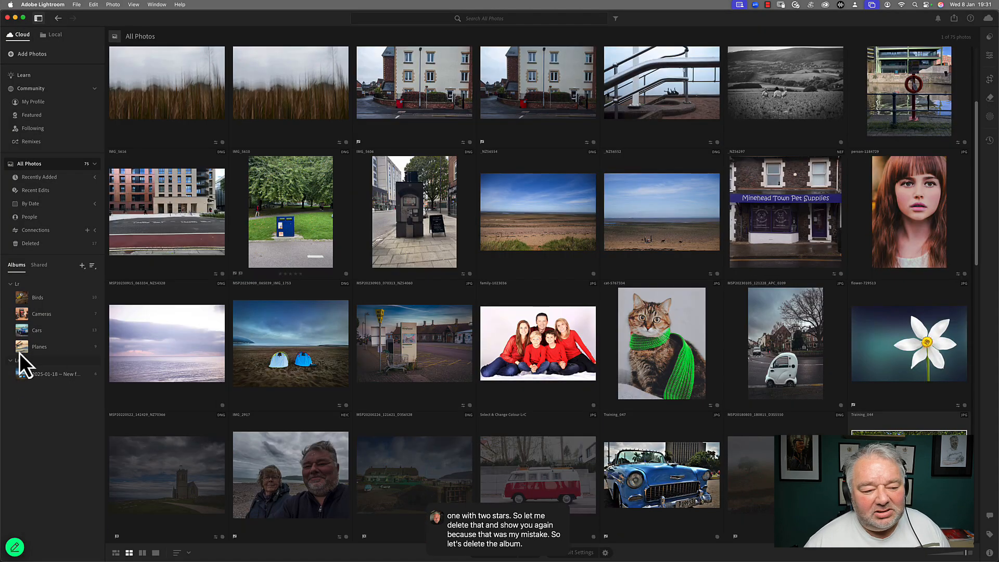
Step: Search the photos in the Lr album folder for car
{"action": "left_click", "coordinate": [38, 330]}
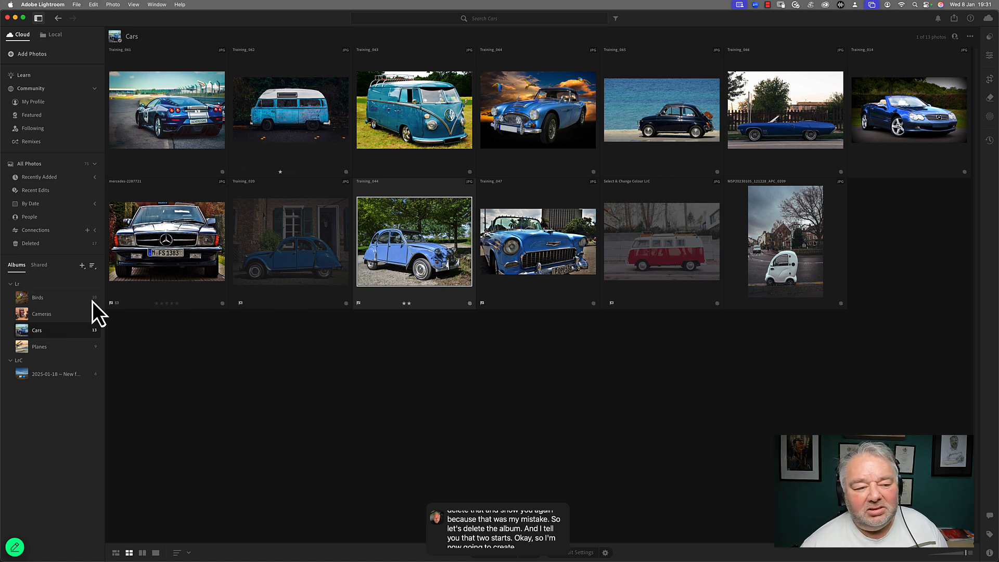
{"action": "left_click", "coordinate": [46, 301]}
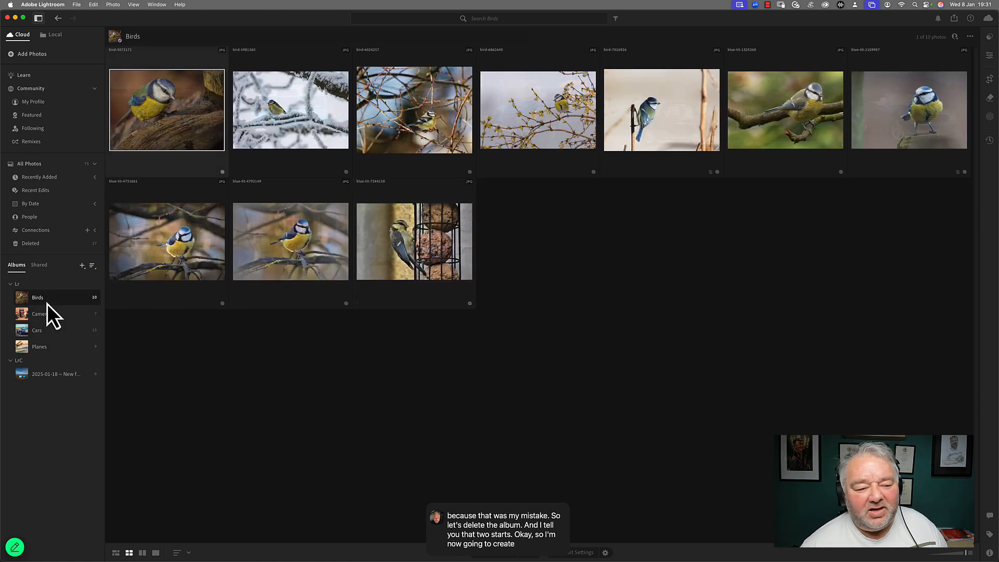
{"action": "left_click", "coordinate": [495, 19]}
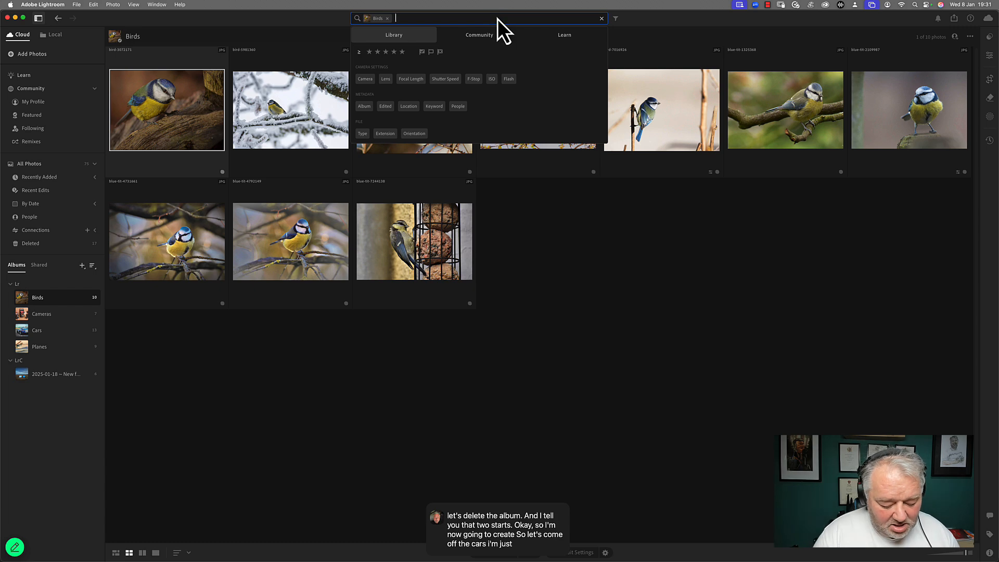
{"action": "type", "text": "car"}
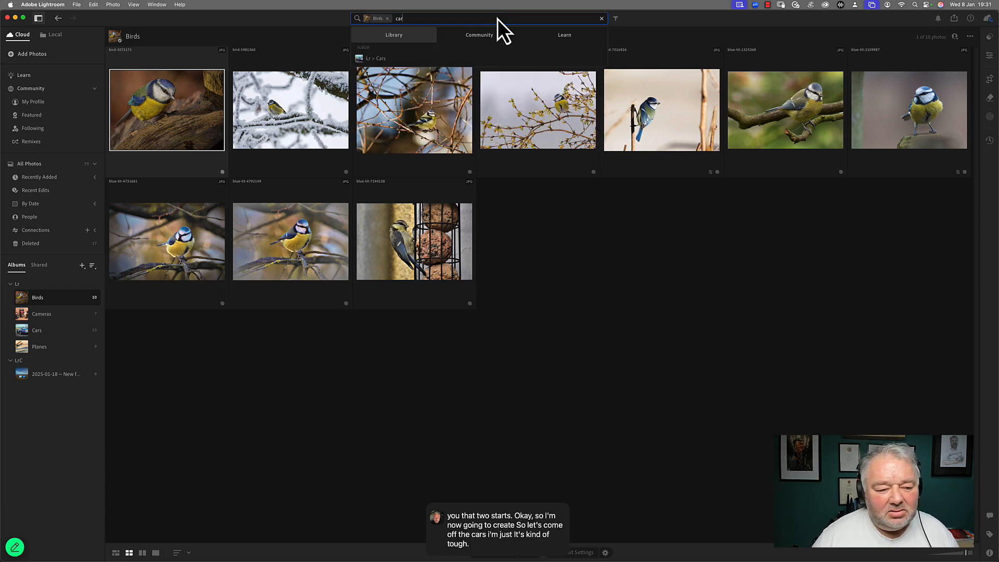
{"action": "left_click", "coordinate": [45, 287]}
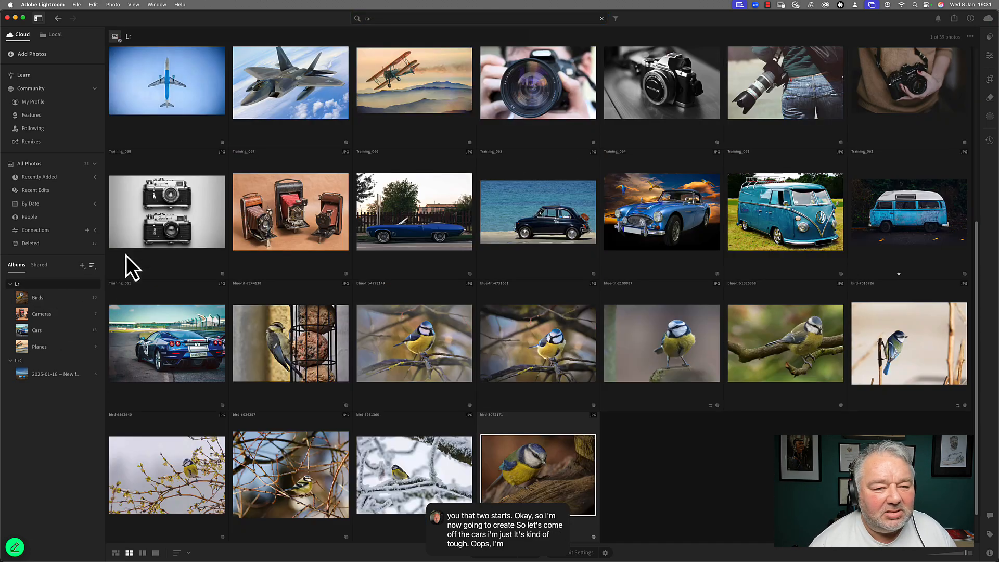
{"action": "left_click", "coordinate": [437, 19]}
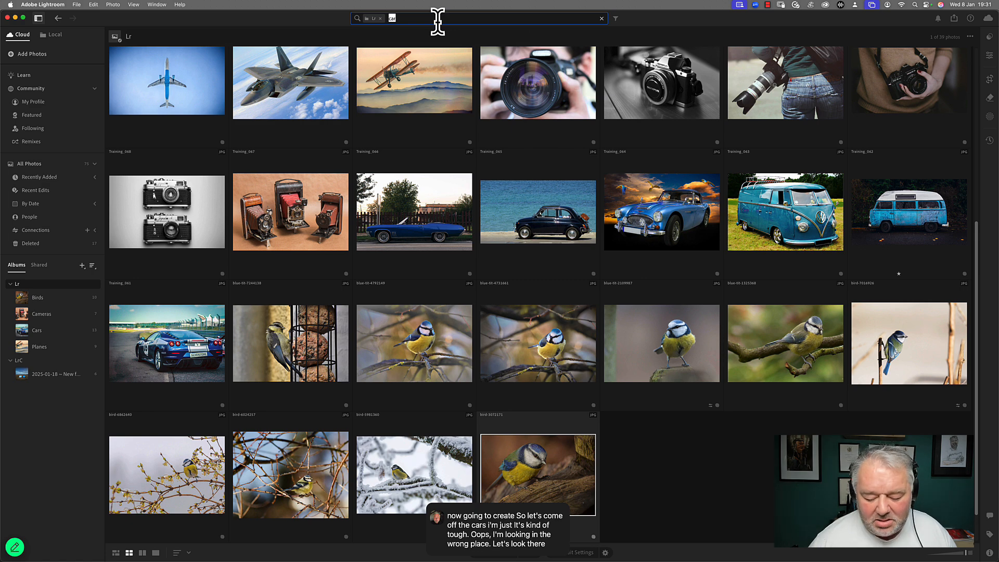
{"action": "key", "text": "Return"}
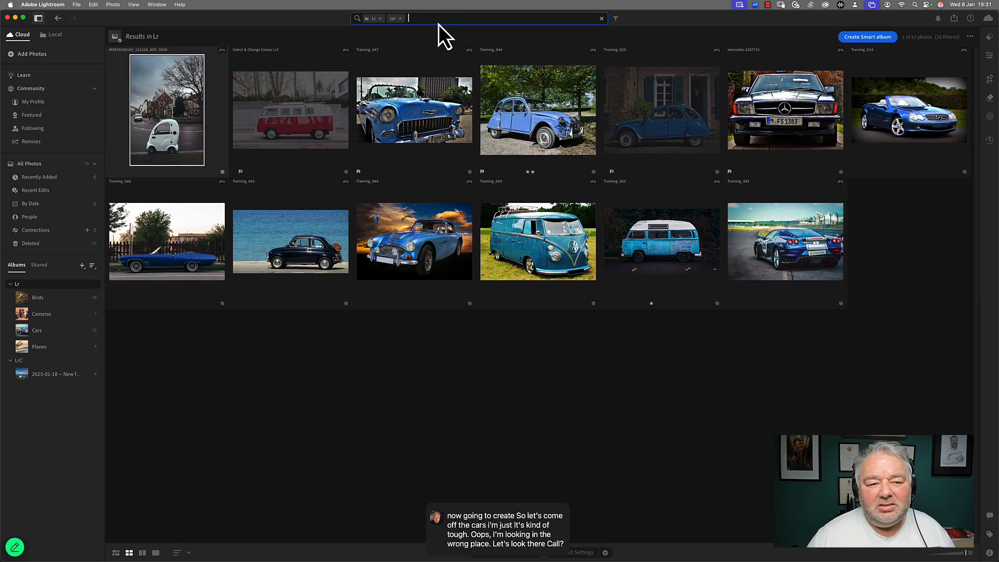
Step: Create a smart album from the search titled Car - 2 star, adding a Rating rule before creating it
{"action": "left_click", "coordinate": [864, 37]}
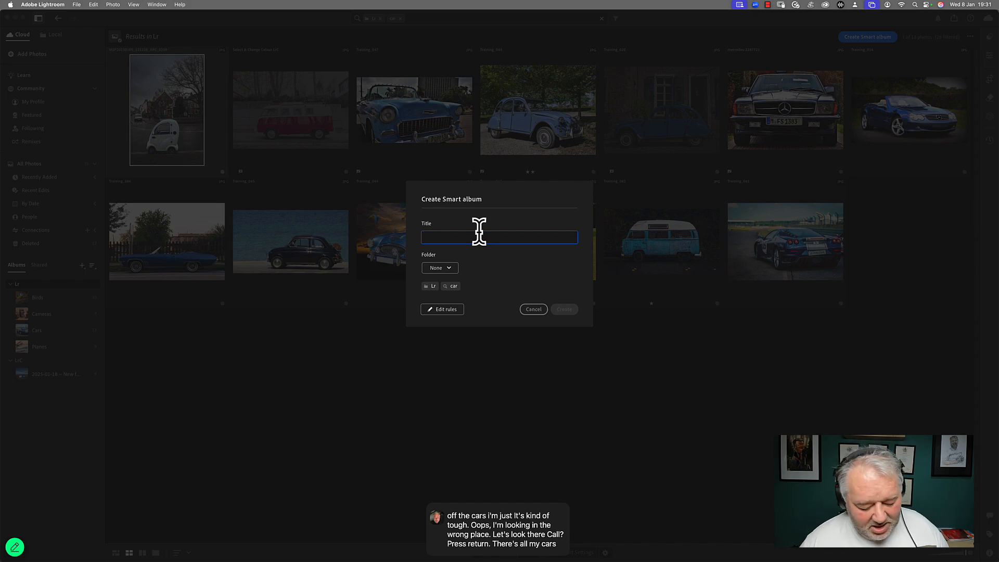
{"action": "type", "text": "Car"}
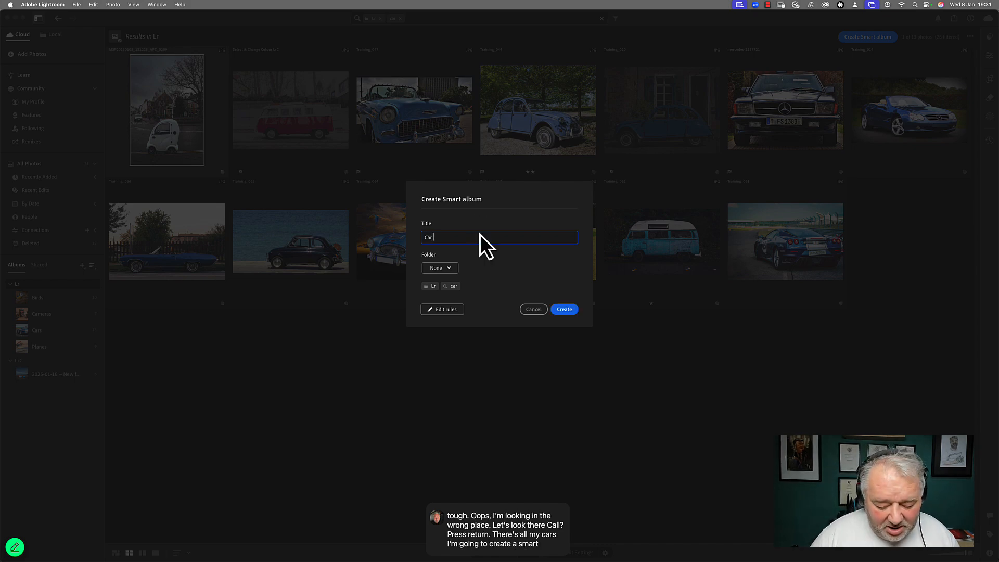
{"action": "type", "text": " - 2tsra"}
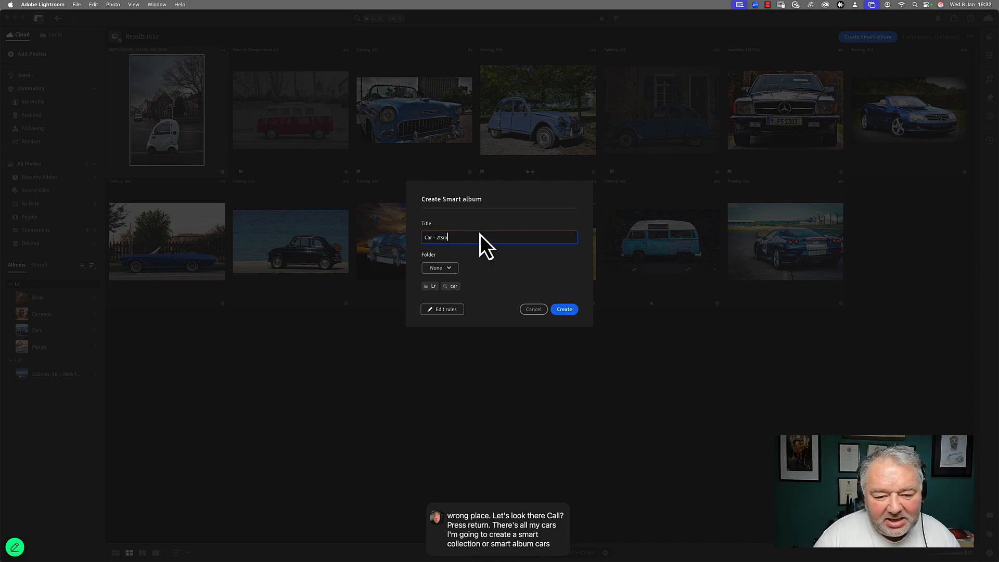
{"action": "key", "text": "BackSpace"}
{"action": "key", "text": "BackSpace"}
{"action": "key", "text": "BackSpace"}
{"action": "key", "text": "BackSpace"}
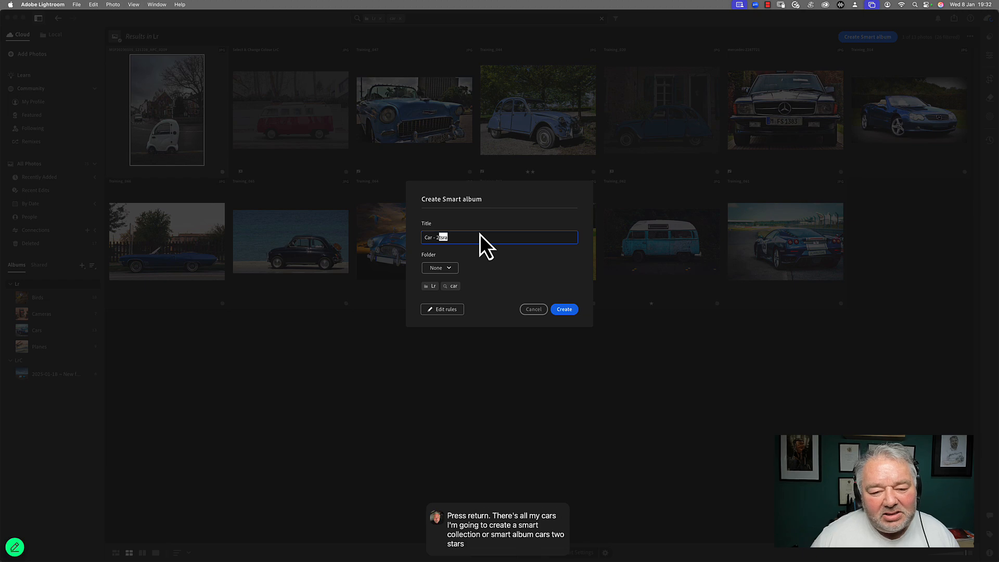
{"action": "type", "text": "sta"}
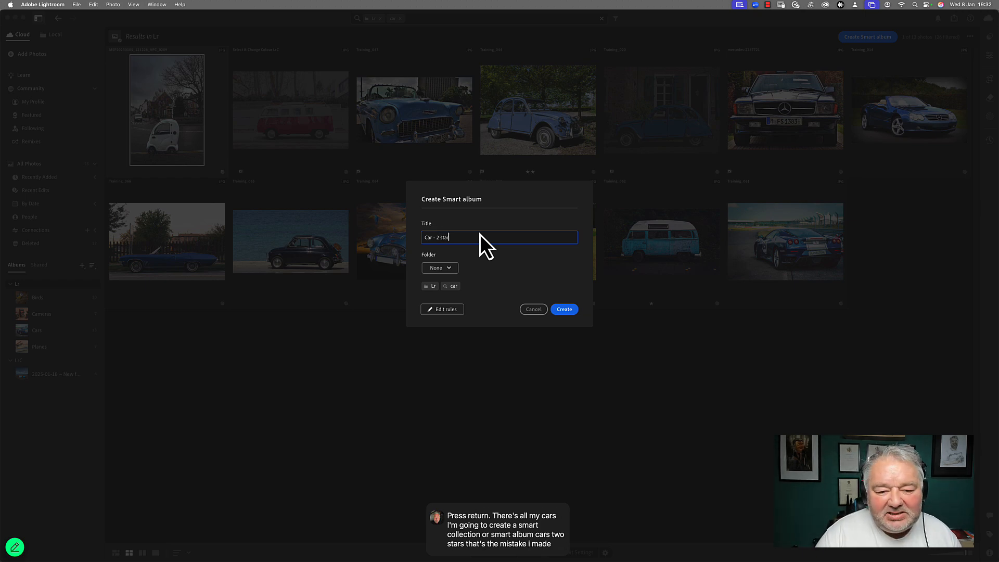
{"action": "left_click", "coordinate": [456, 312]}
{"action": "left_click", "coordinate": [498, 359]}
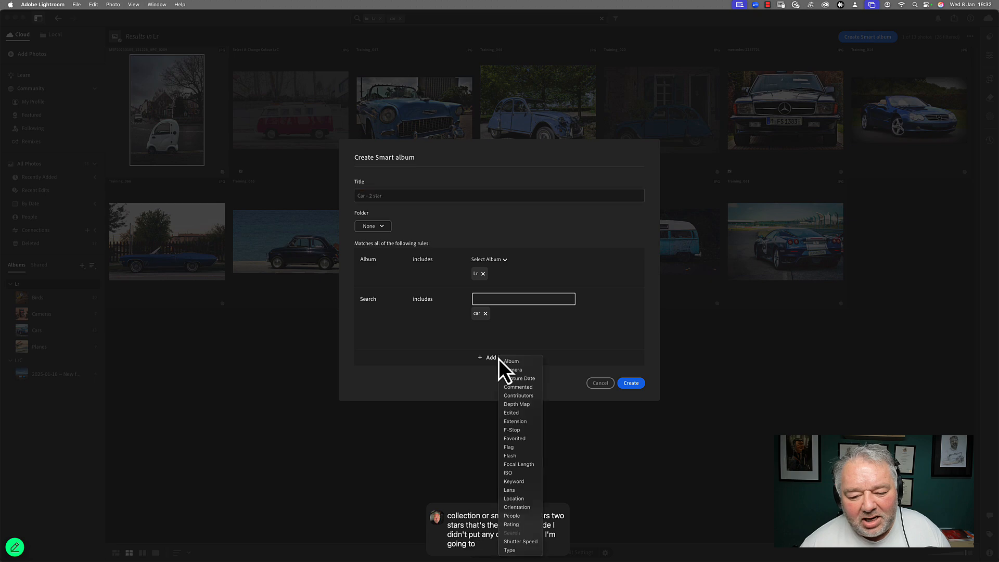
{"action": "left_click", "coordinate": [523, 525]}
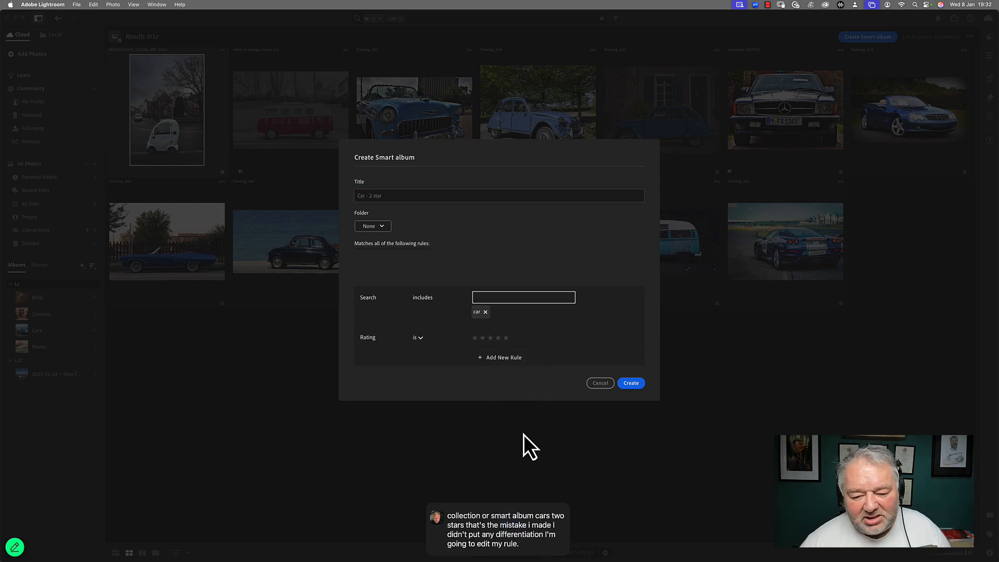
{"action": "left_click", "coordinate": [632, 383]}
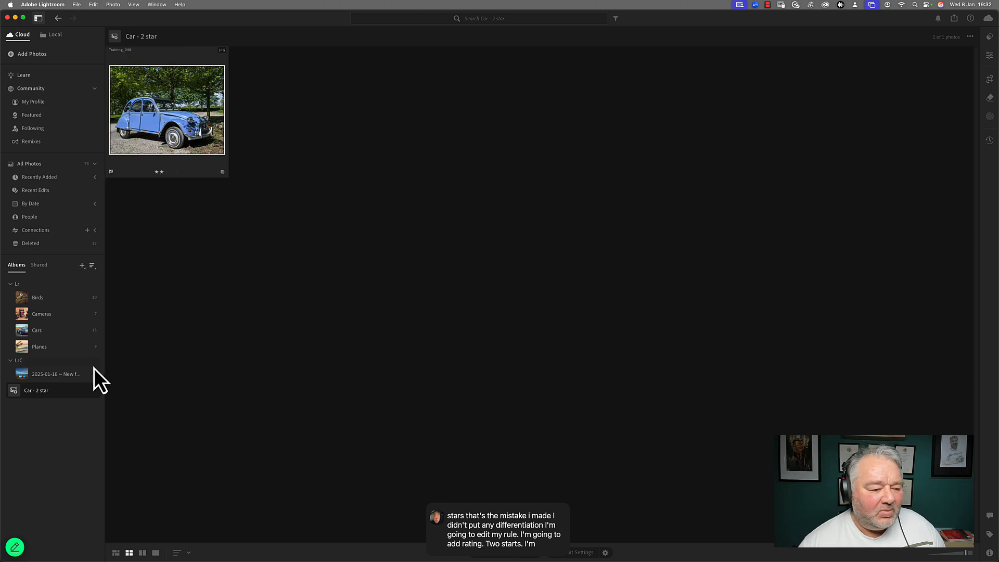
Step: Move the Car - 2 star smart album into the Lr group and open it
{"action": "left_click_drag", "start_coordinate": [45, 395], "coordinate": [54, 303]}
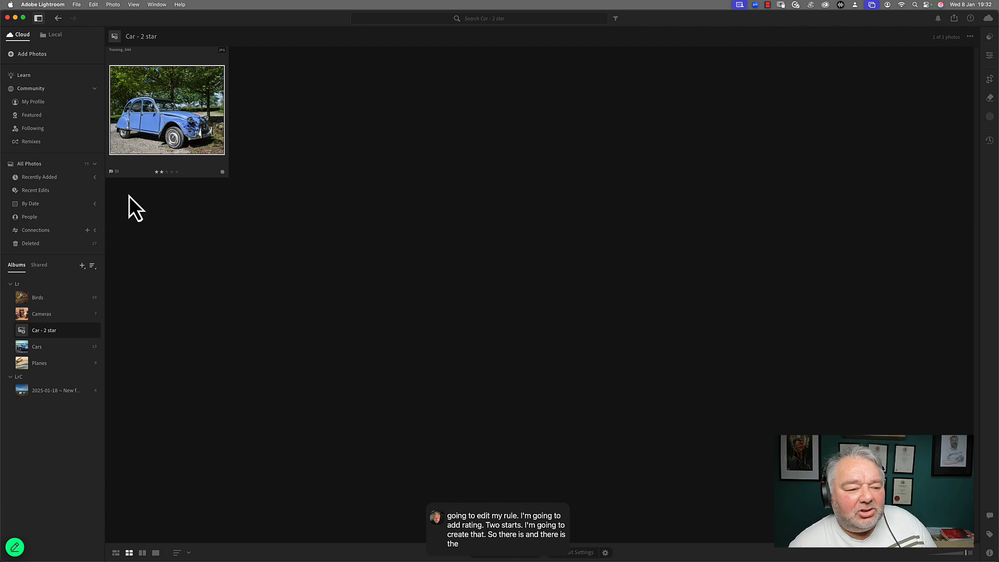
{"action": "left_click", "coordinate": [31, 286]}
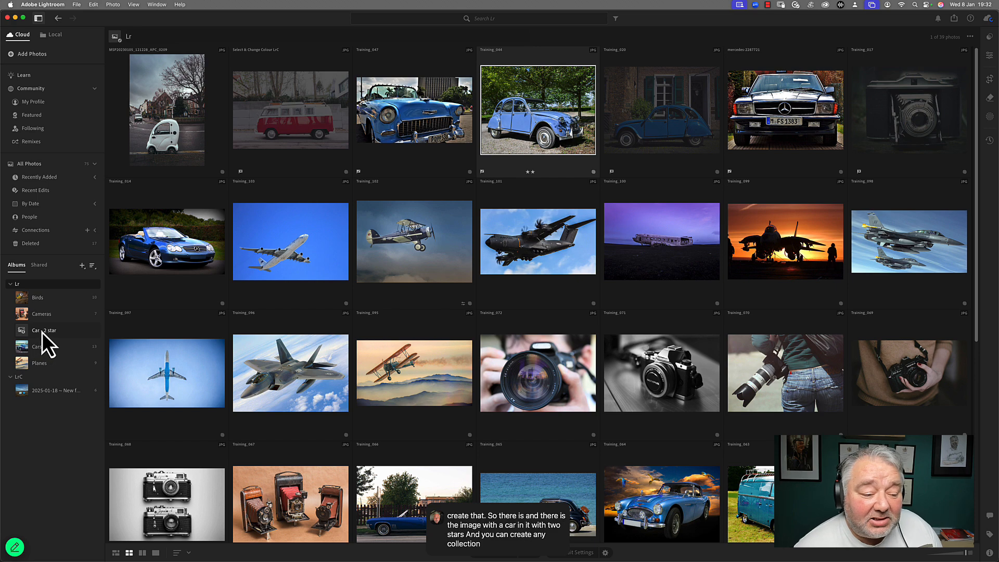
{"action": "left_click", "coordinate": [41, 332]}
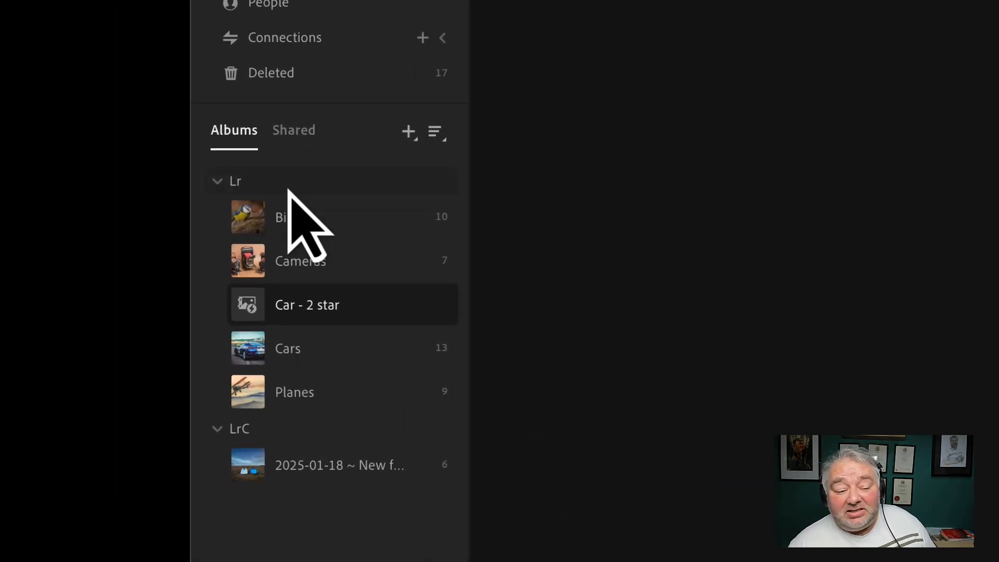